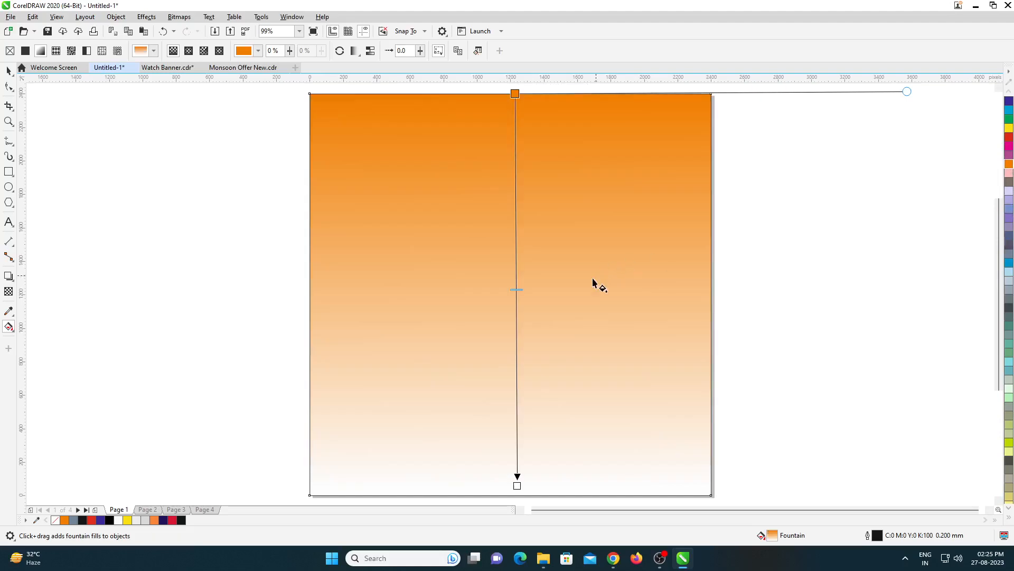
- Extend the square's fountain fill past its bottom edge and recolor the white end node golden yellow
drag(516, 96, 516, 130)
scroll(529, 308, down, 2)
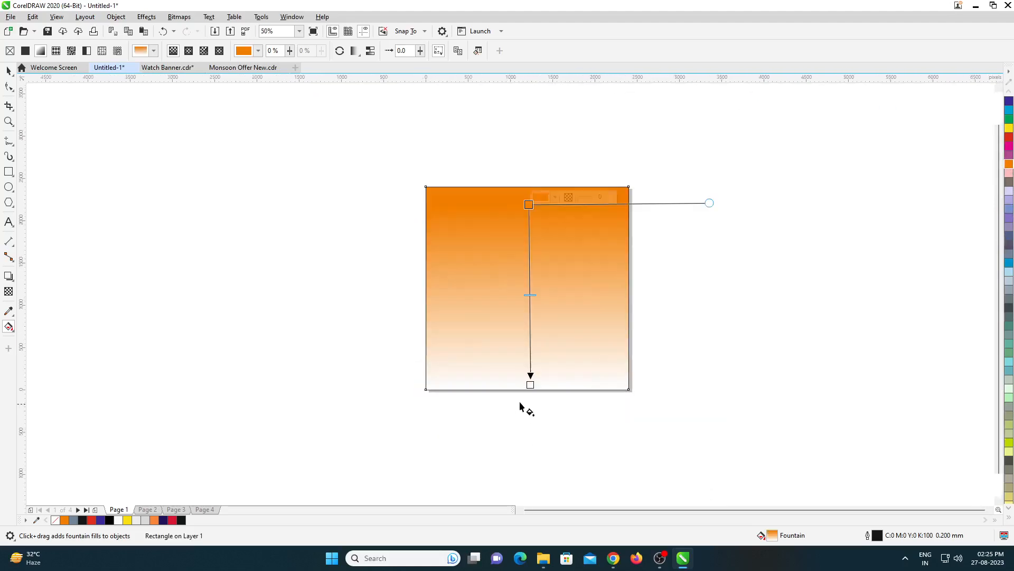
drag(529, 384, 528, 419)
click(1009, 517)
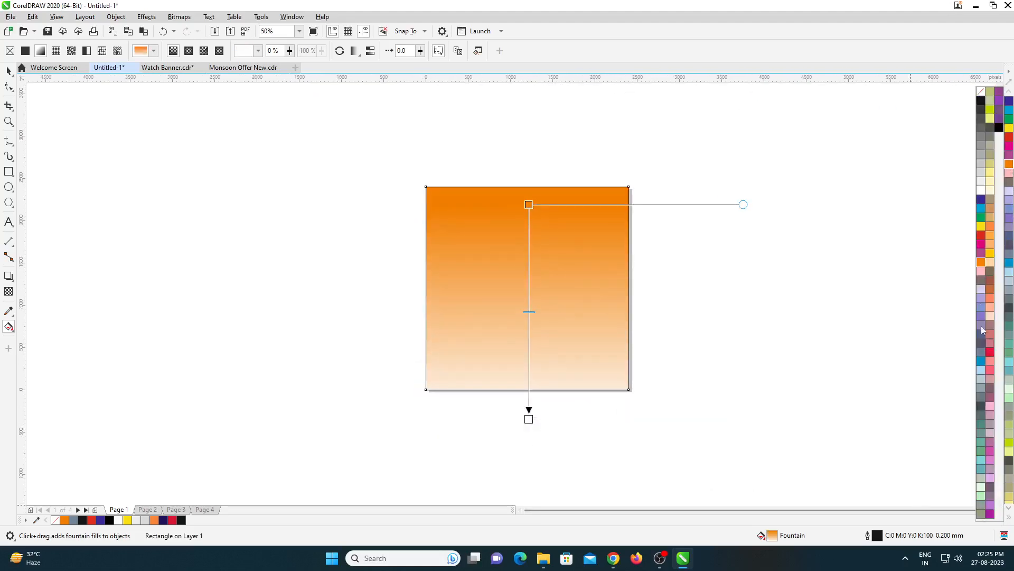
click(991, 254)
- Lower the fountain fill's orange start node into the square and pull the yellow end node further below it
drag(529, 204, 529, 231)
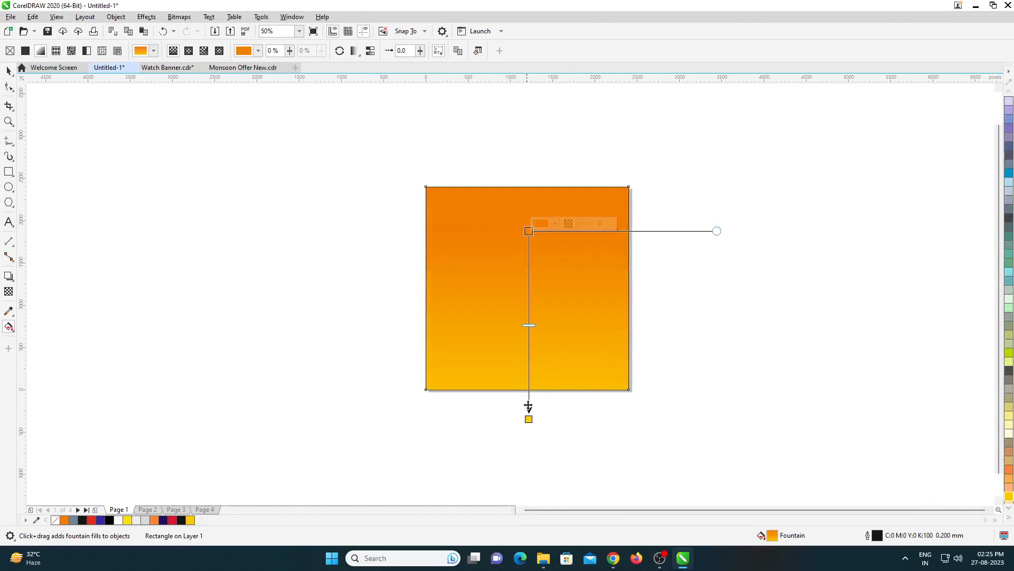
drag(529, 419, 529, 438)
click(529, 231)
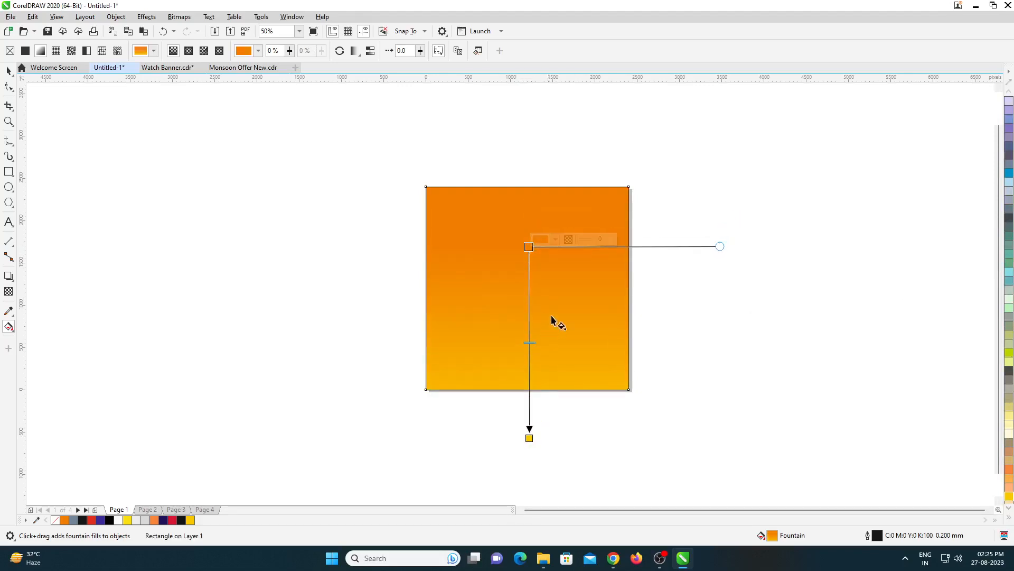
scroll(529, 311, up, 2)
key(space)
scroll(335, 266, down, 1)
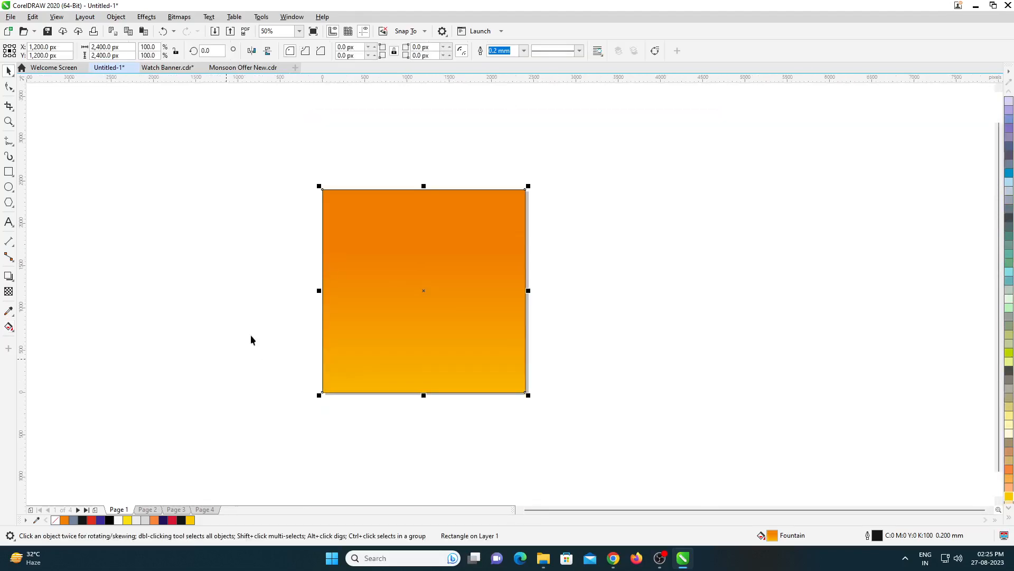
- Fine-tune the orange-to-yellow fill by nudging both of its end nodes slightly further down
scroll(431, 213, up, 1)
scroll(473, 192, down, 1)
key(space)
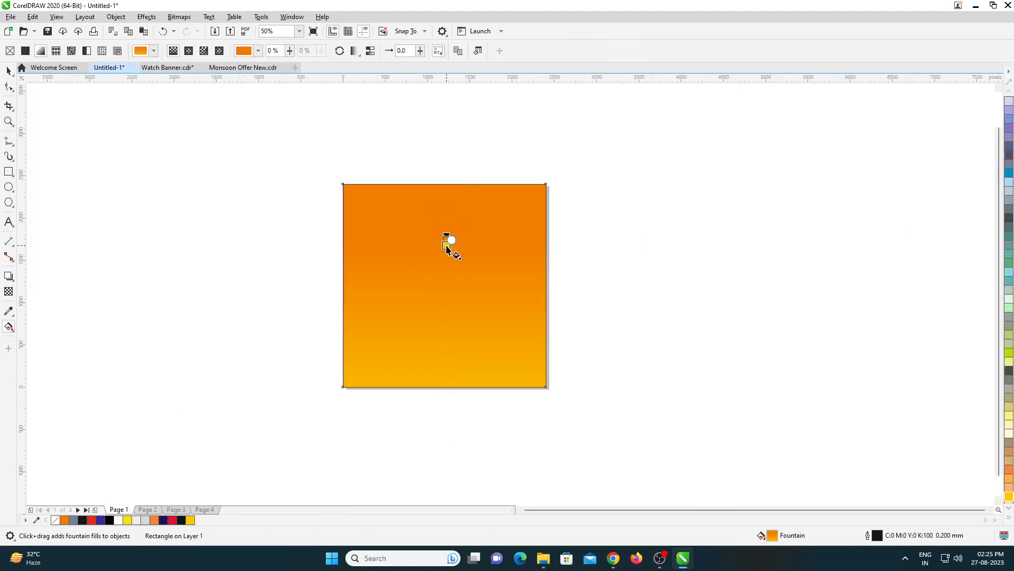
drag(447, 243, 448, 254)
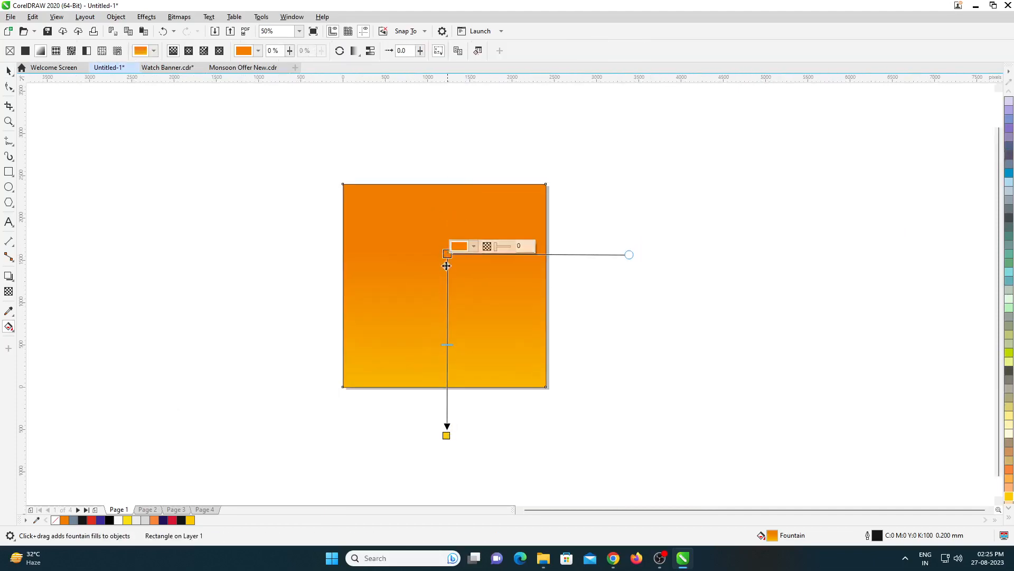
drag(447, 434, 446, 440)
key(space)
scroll(386, 206, up, 1)
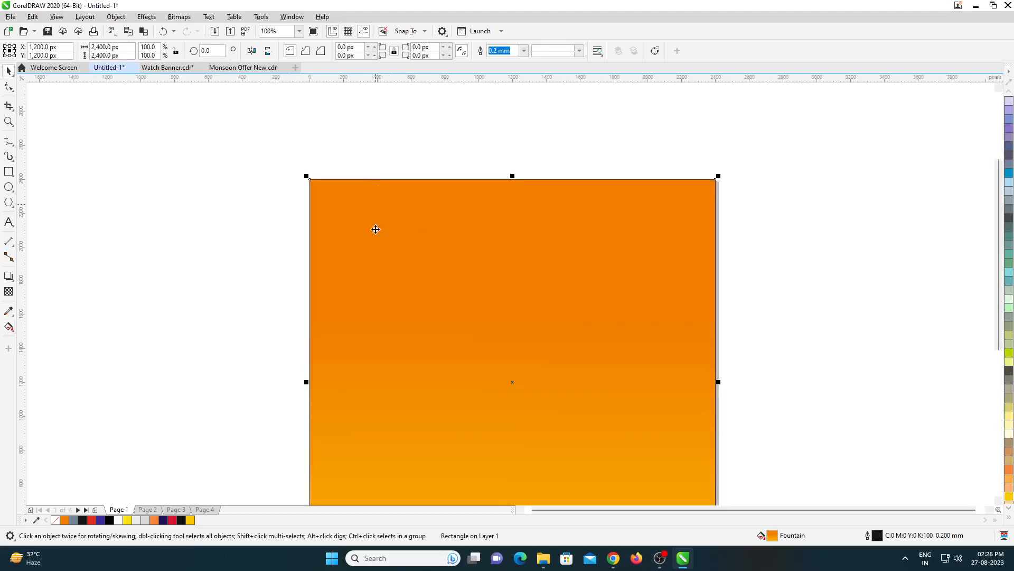
- Draw a full-height vertical stripe about 128 px wide near the square's left edge and fill it white
scroll(393, 201, down, 1)
key(F6)
mouse_move(363, 191)
mouse_down()
mouse_move(379, 296)
mouse_move(377, 395)
mouse_up()
scroll(385, 307, up, 2)
drag(384, 305, 371, 307)
click(118, 520)
scroll(451, 310, down, 1)
scroll(446, 226, up, 1)
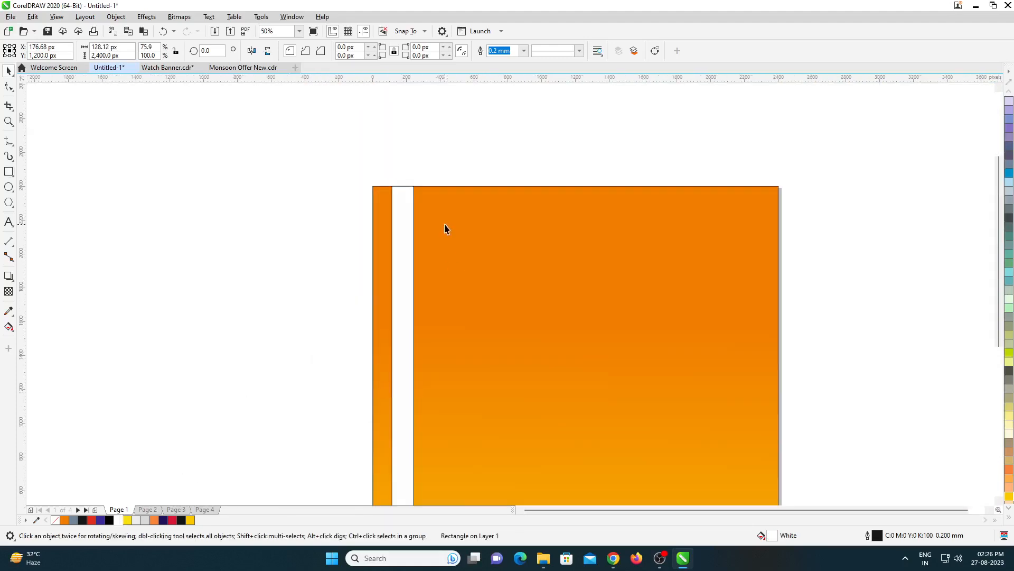
- Remove the white stripe's outline and narrow the stripe to about 108 px
right_click(55, 520)
scroll(420, 391, up, 1)
drag(411, 385, 403, 385)
scroll(379, 331, down, 2)
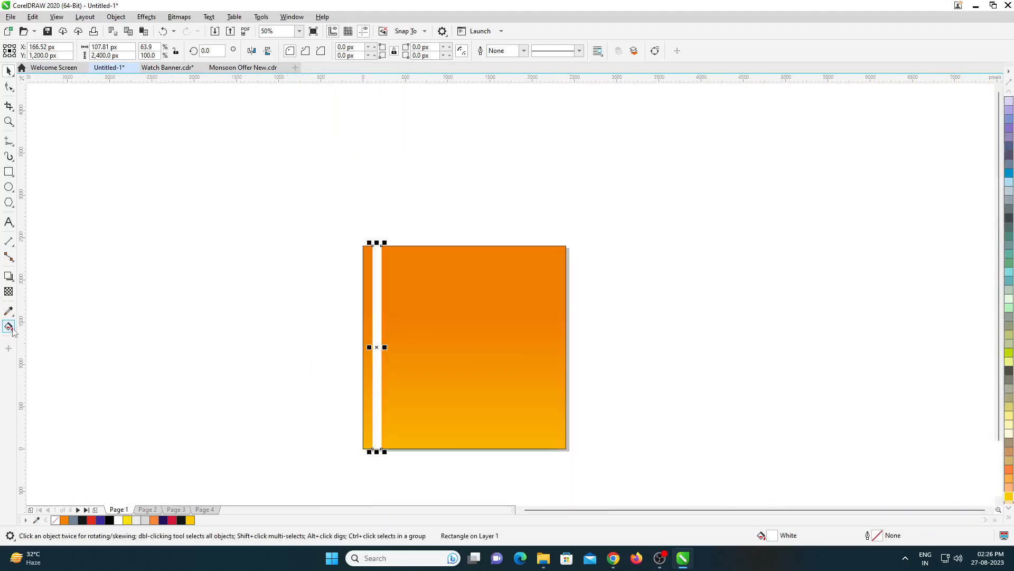
- Apply a uniform transparency of 85 to the white stripe
click(9, 291)
scroll(407, 317, up, 1)
scroll(362, 194, down, 1)
drag(354, 183, 354, 384)
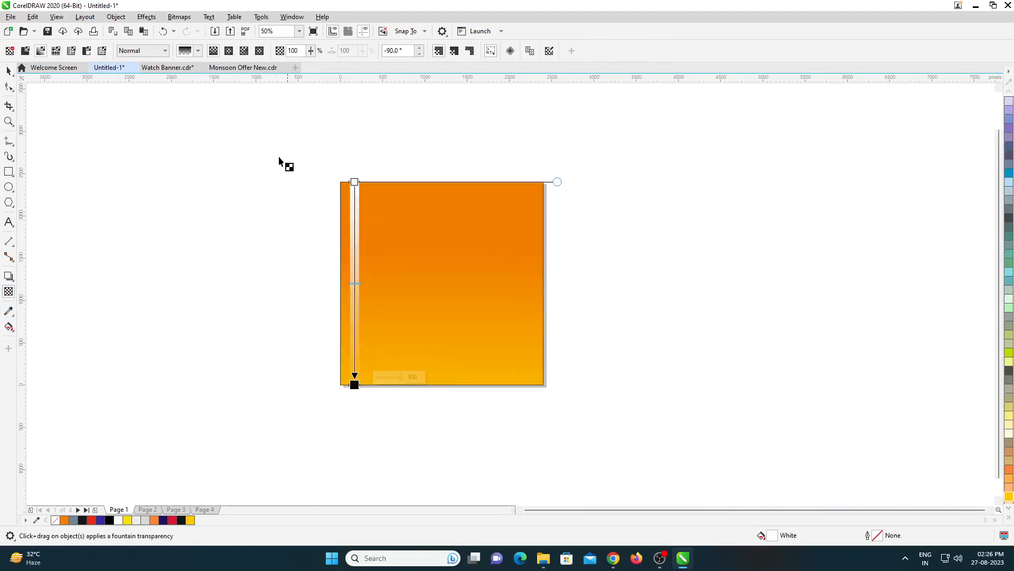
click(25, 50)
scroll(347, 219, up, 1)
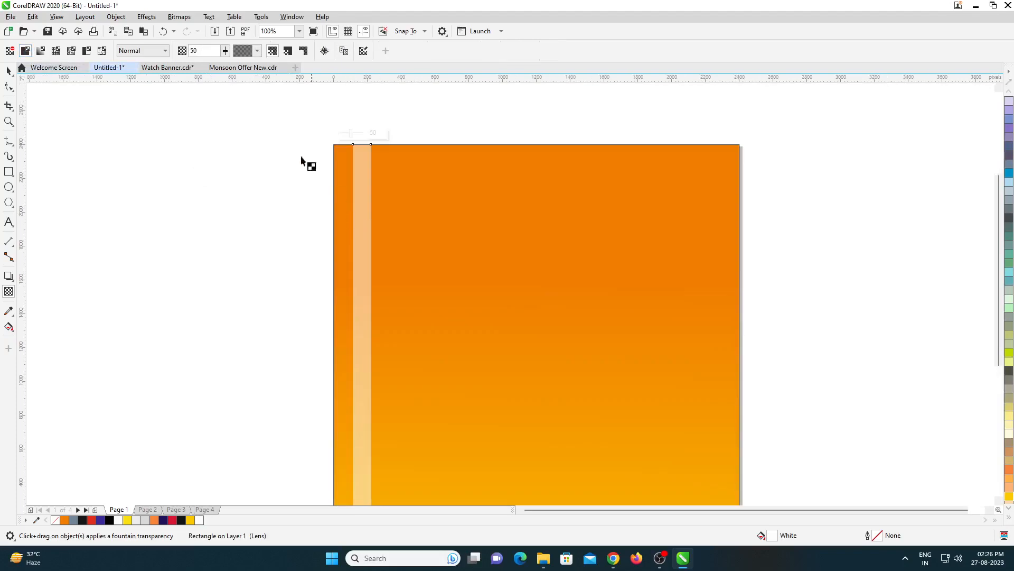
click(192, 50)
text(80)
key(Return)
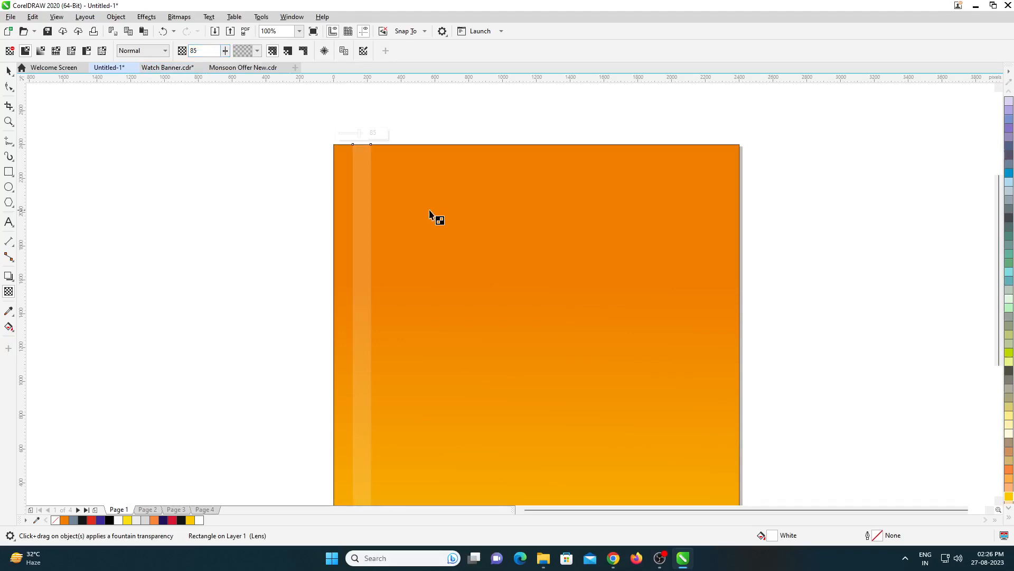
key(space)
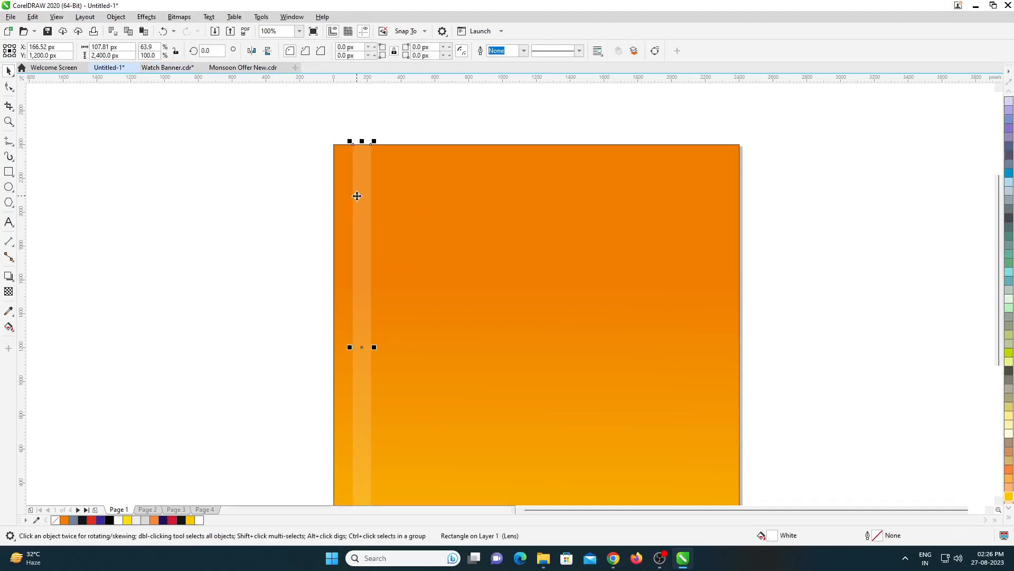
- Duplicate the stripe at about 220 px spacing across the square until eleven stripes reach its right edge
drag(362, 347, 400, 352)
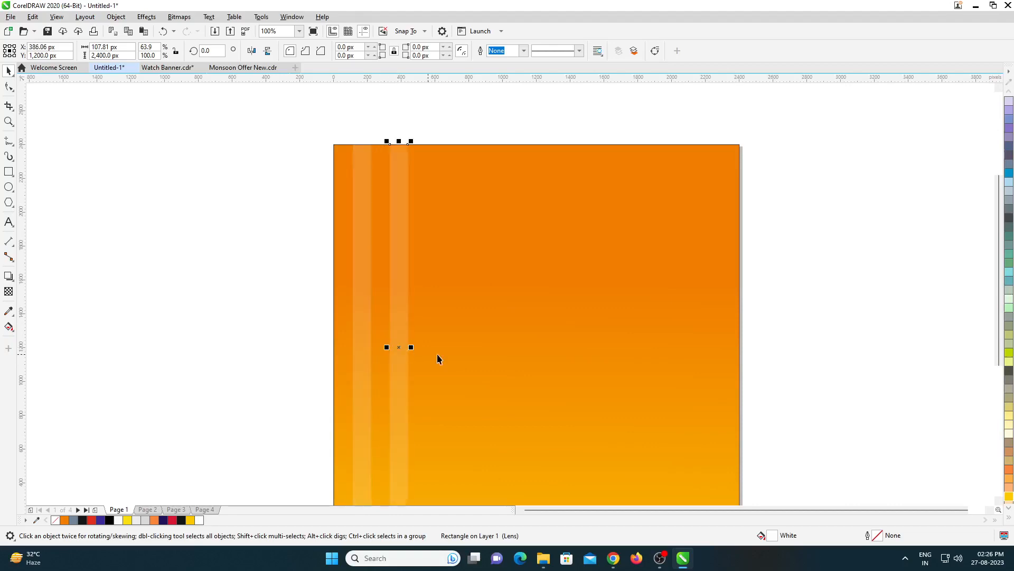
key(ctrl+d)
key(ctrl+d)
key(ctrl+d)
key(ctrl+d)
key(ctrl+d)
key(ctrl+d)
key(ctrl+d)
key(ctrl+d)
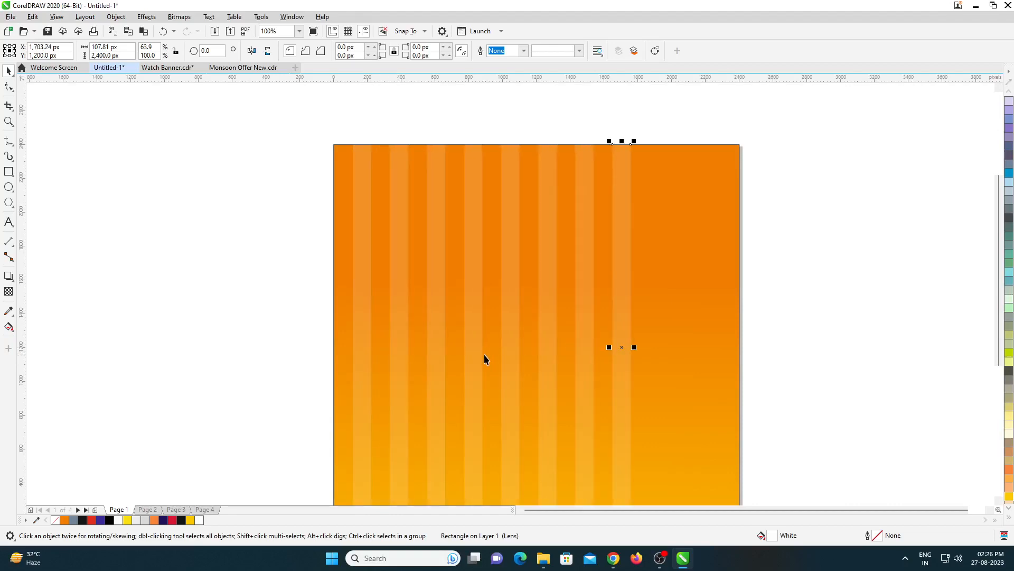
key(ctrl+d)
key(ctrl+d)
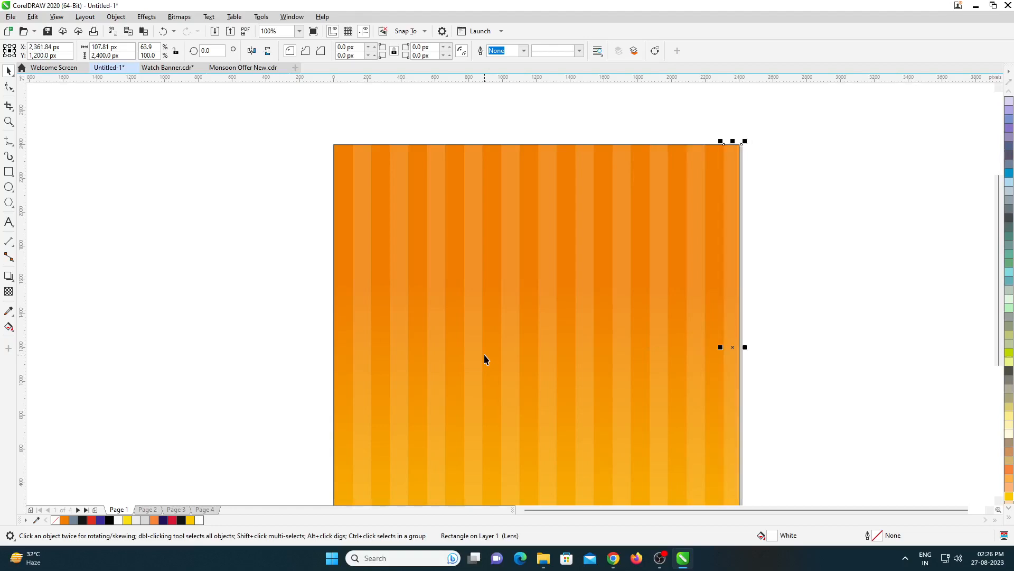
- Group all the stripes and center the group horizontally on the gradient square
scroll(412, 249, down, 2)
drag(601, 458, 601, 459)
key(ctrl+g)
shift+click(373, 216)
key(c)
key(Escape)
click(537, 234)
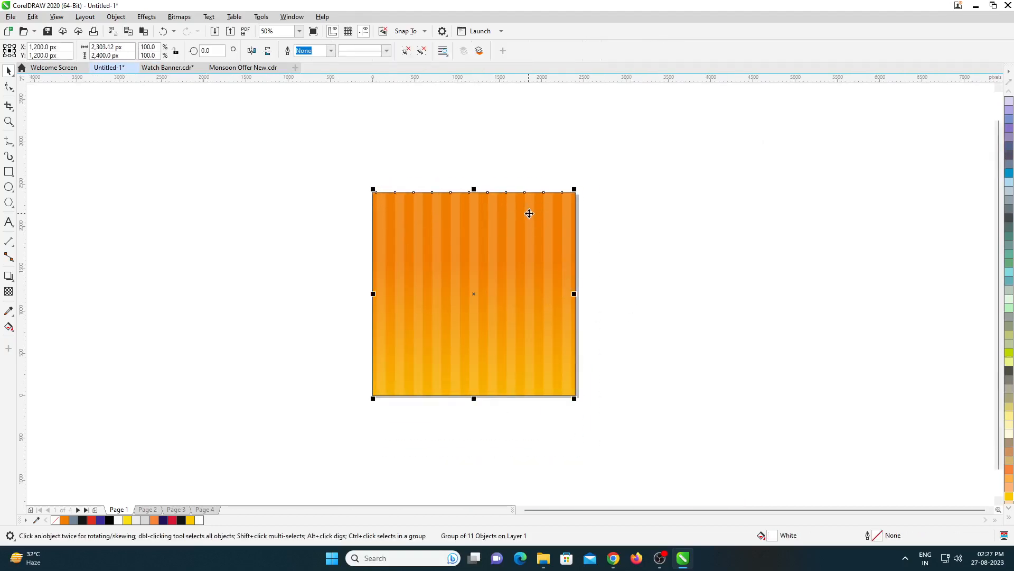
- Convert the stripe group to a 300 dpi CMYK Color (32-bit) bitmap with anti-aliasing and a transparent background
scroll(460, 232, up, 2)
click(177, 17)
click(187, 27)
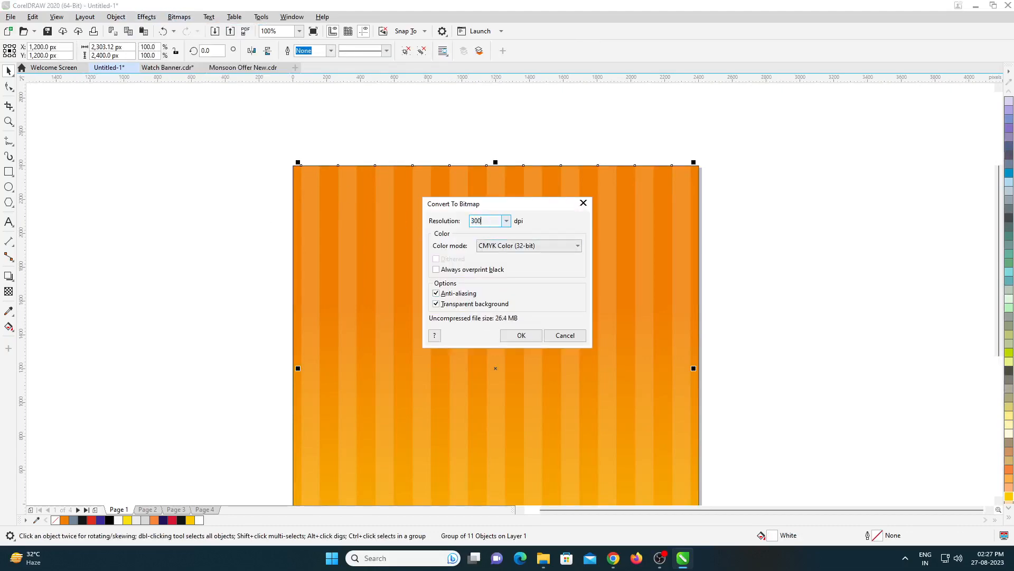
key(Return)
scroll(450, 212, down, 2)
scroll(476, 354, up, 2)
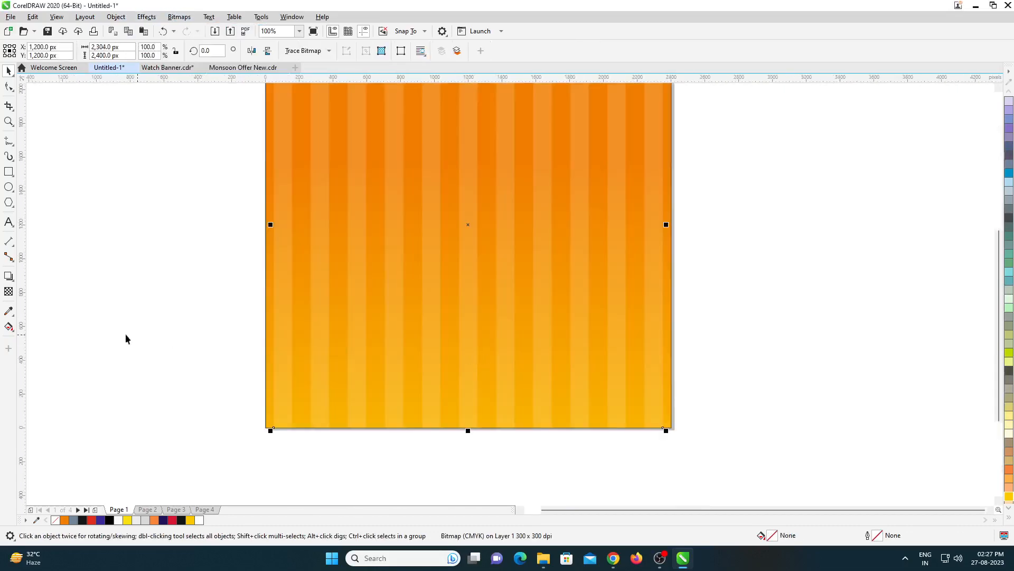
- Apply a vertical fountain transparency to the stripes bitmap, starting above the square and fading the stripes out toward its lower part
click(9, 292)
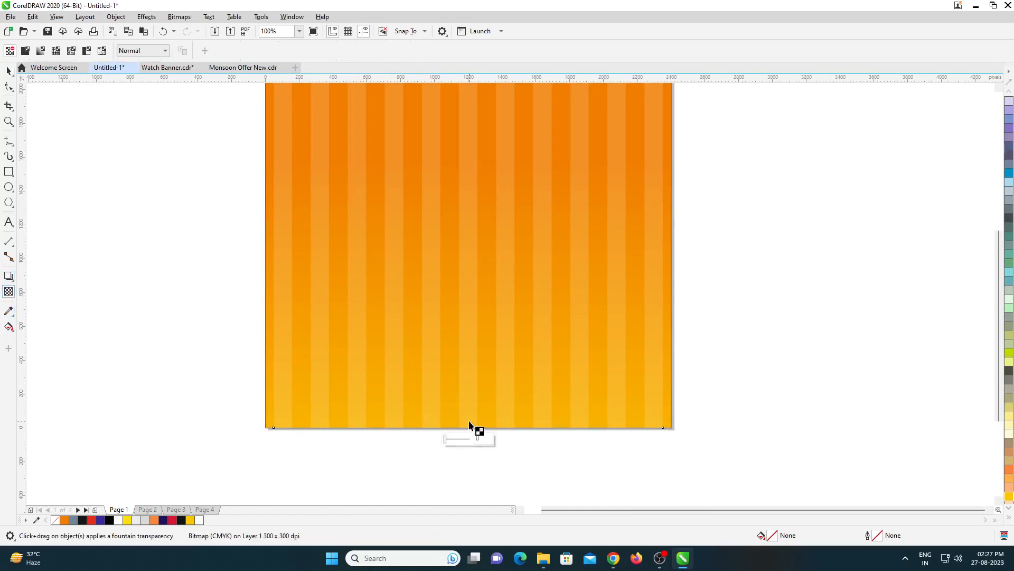
scroll(474, 221, down, 1)
drag(474, 122, 475, 286)
scroll(475, 121, up, 1)
drag(471, 124, 470, 105)
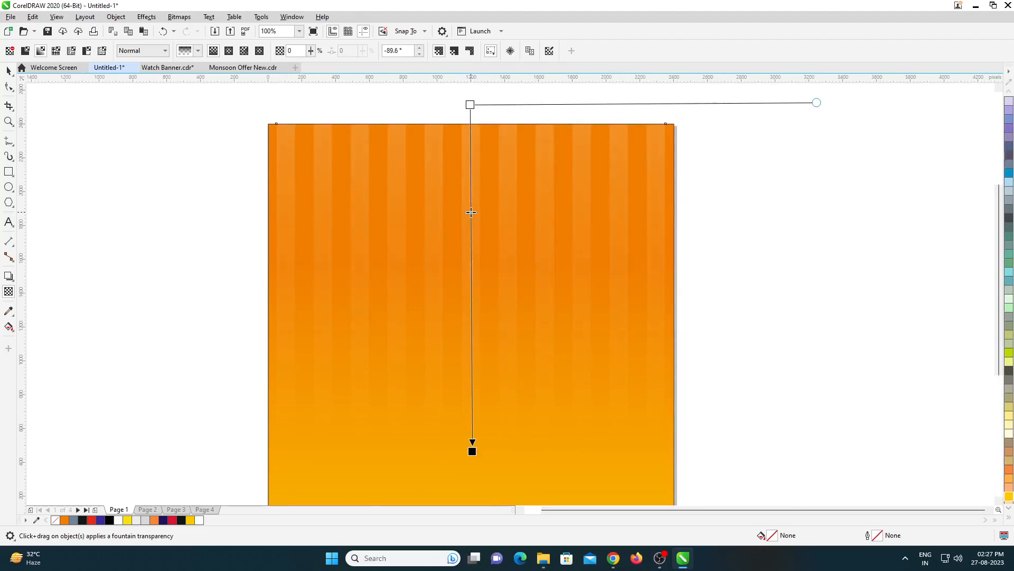
drag(470, 105, 471, 86)
scroll(488, 240, down, 1)
scroll(481, 221, up, 1)
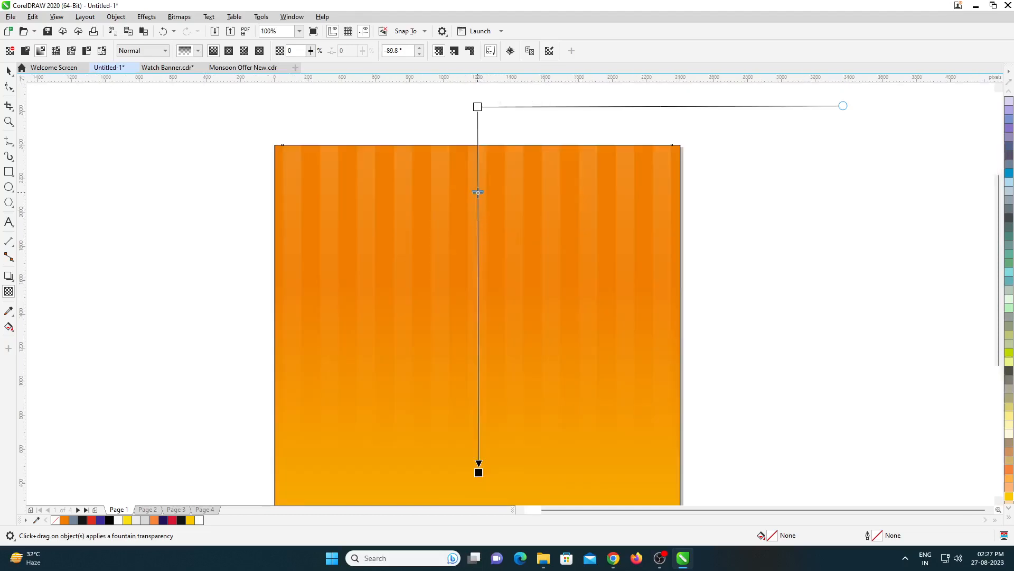
key(space)
scroll(503, 246, down, 1)
scroll(530, 353, up, 1)
click(702, 312)
key(F4)
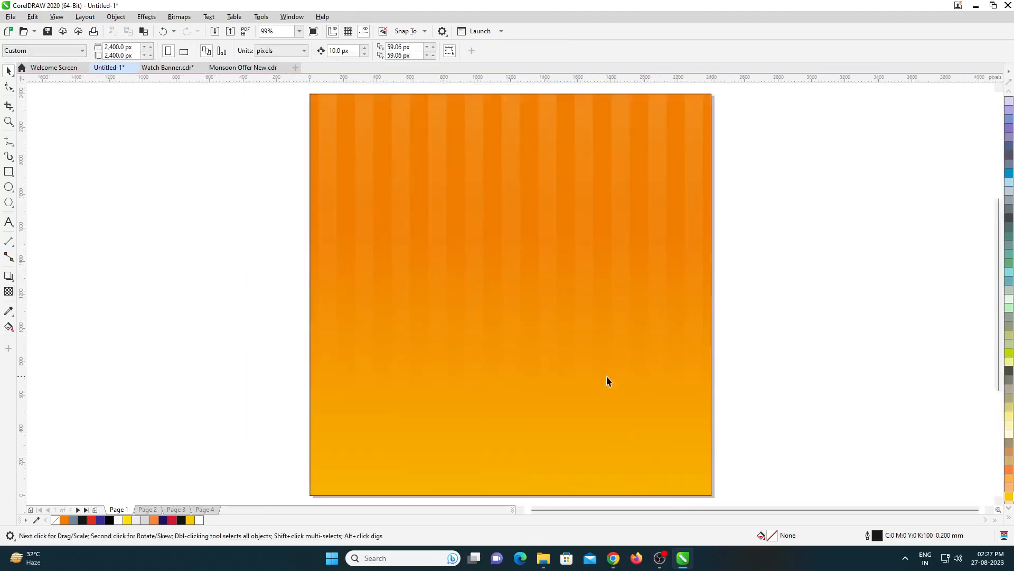
- Cut the stripes bitmap and place it inside the gradient square as PowerClip content
click(633, 223)
key(Delete)
click(587, 205)
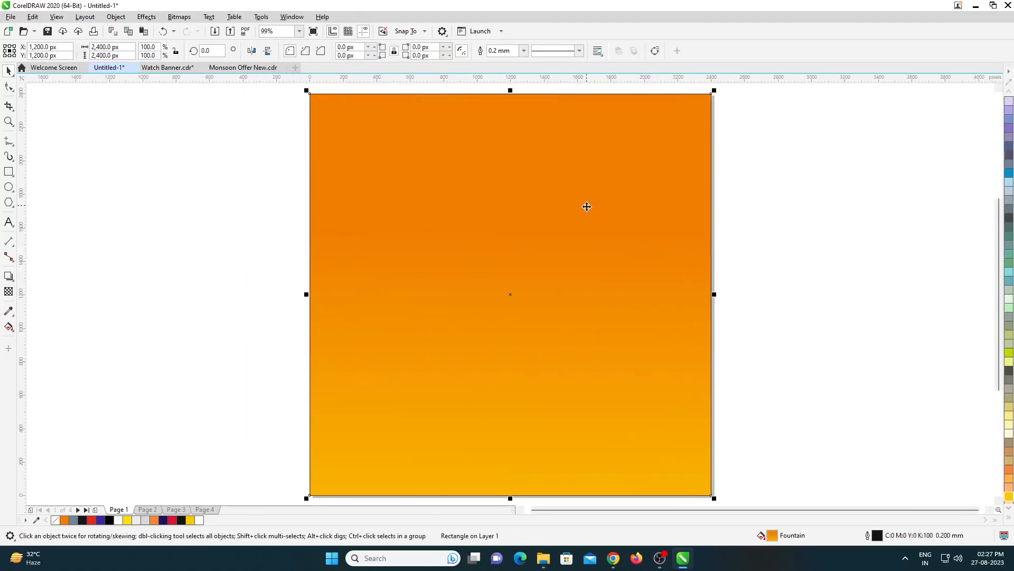
click(120, 20)
click(132, 56)
click(299, 112)
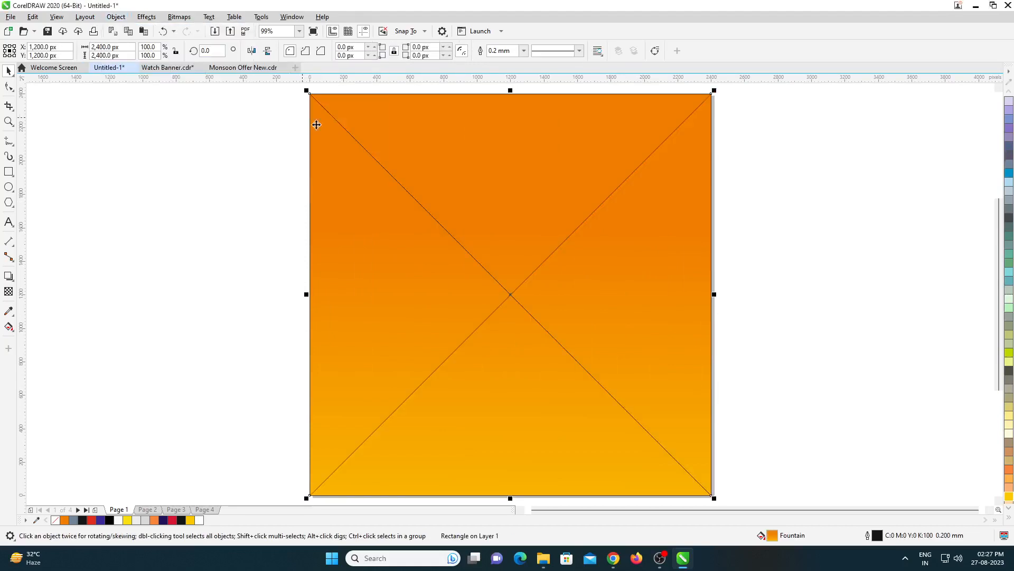
scroll(451, 224, down, 2)
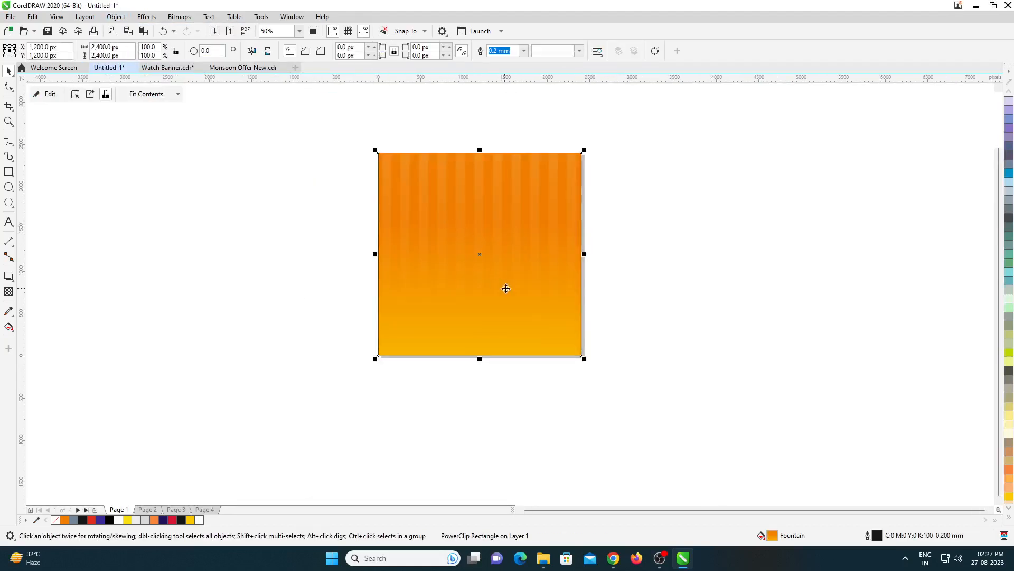
scroll(505, 289, up, 2)
click(742, 204)
key(ctrl+s)
key(Escape)
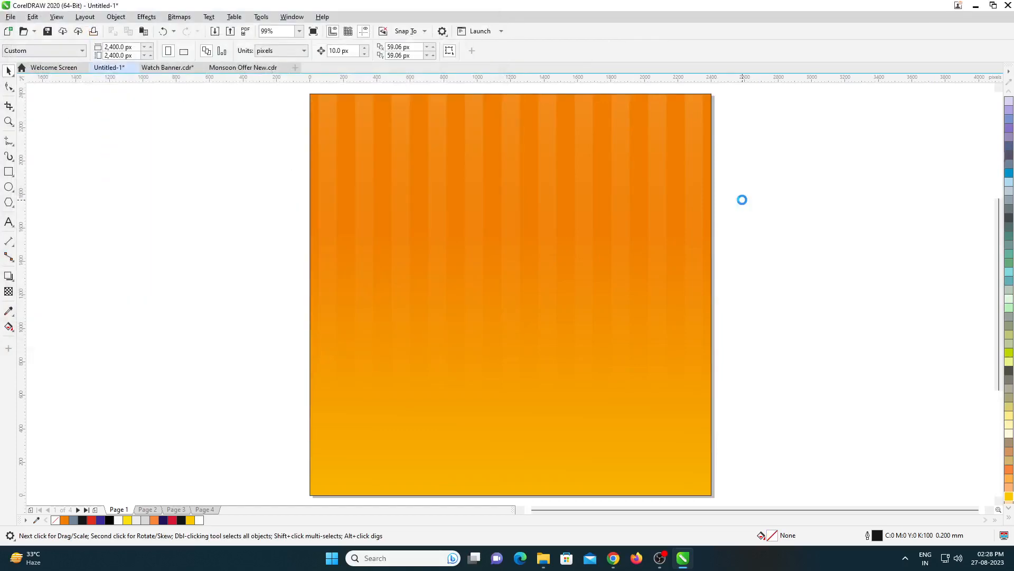
- Copy the BEST COLLECTION and Best Selling Product texts from page 2 onto page 1, placing them near the upper-right corner
key(Page_Down)
drag(746, 132, 455, 248)
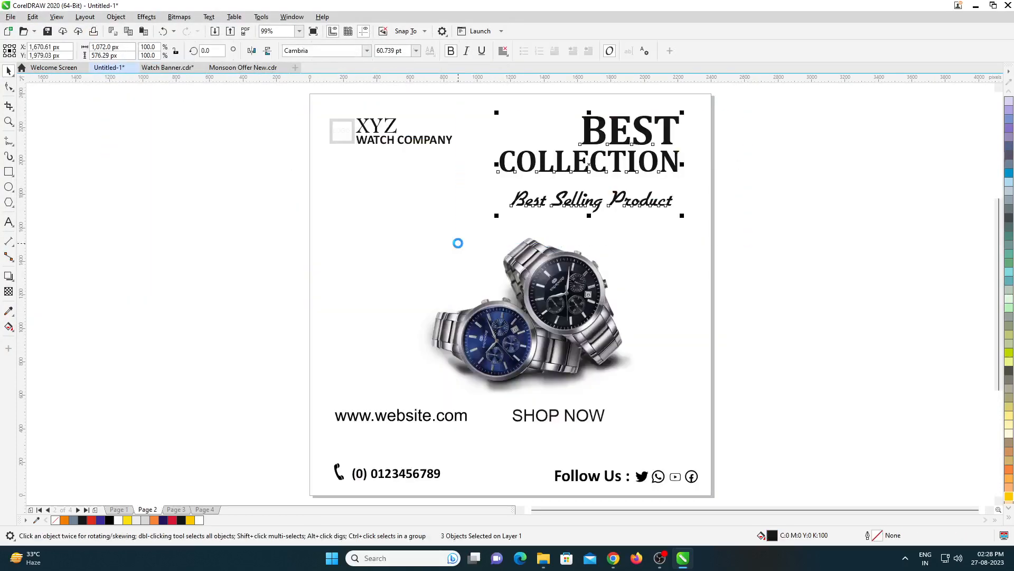
key(ctrl+c)
key(Page_Up)
key(ctrl+v)
drag(619, 163, 664, 180)
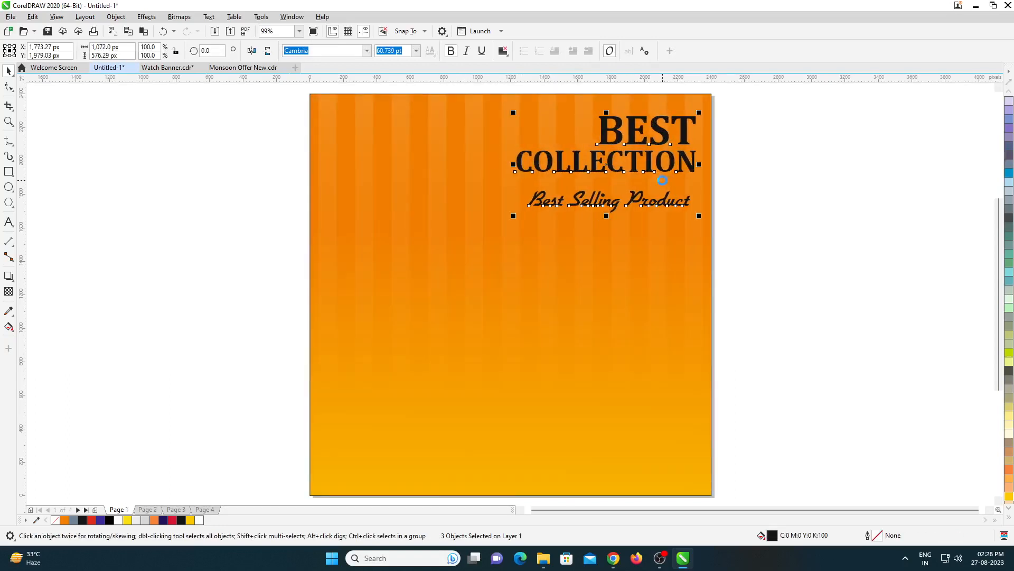
- Nudge the Best Selling Product line up closer to the COLLECTION heading
drag(740, 180, 485, 255)
key(Up)
key(Up)
key(Up)
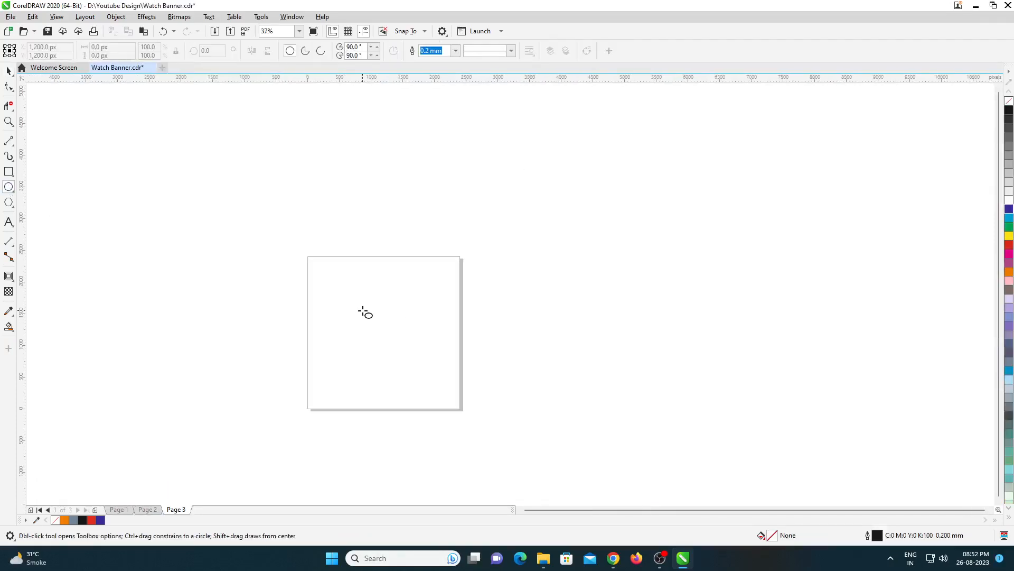
- On page 3 of Watch Banner.cdr, create two wide, flat, overlapping ellipses, the lower slightly wider, with their centers aligned vertically
scroll(365, 310, up, 1)
drag(365, 339, 429, 370)
key(space)
scroll(397, 352, up, 2)
drag(399, 419, 403, 371)
scroll(416, 394, up, 2)
drag(473, 280, 410, 322)
drag(636, 375, 637, 380)
shift+click(415, 222)
key(c)
scroll(123, 283, up, 2)
- Draw a vertical line about 231 px long and position it at the left end of the upper ellipse
click(9, 141)
scroll(242, 164, down, 1)
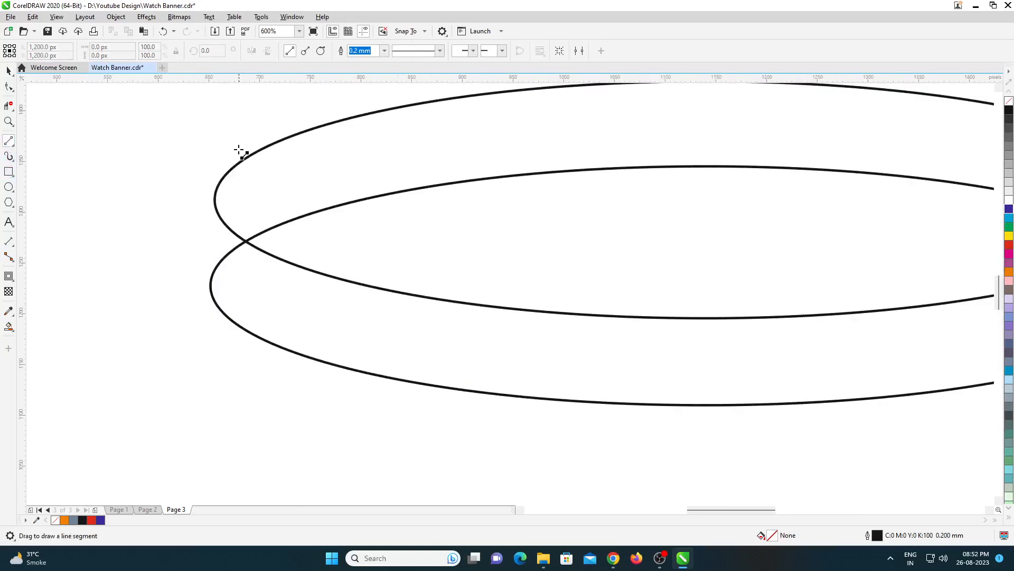
drag(219, 113, 219, 349)
scroll(226, 242, up, 1)
key(space)
drag(211, 244, 205, 247)
scroll(224, 246, down, 2)
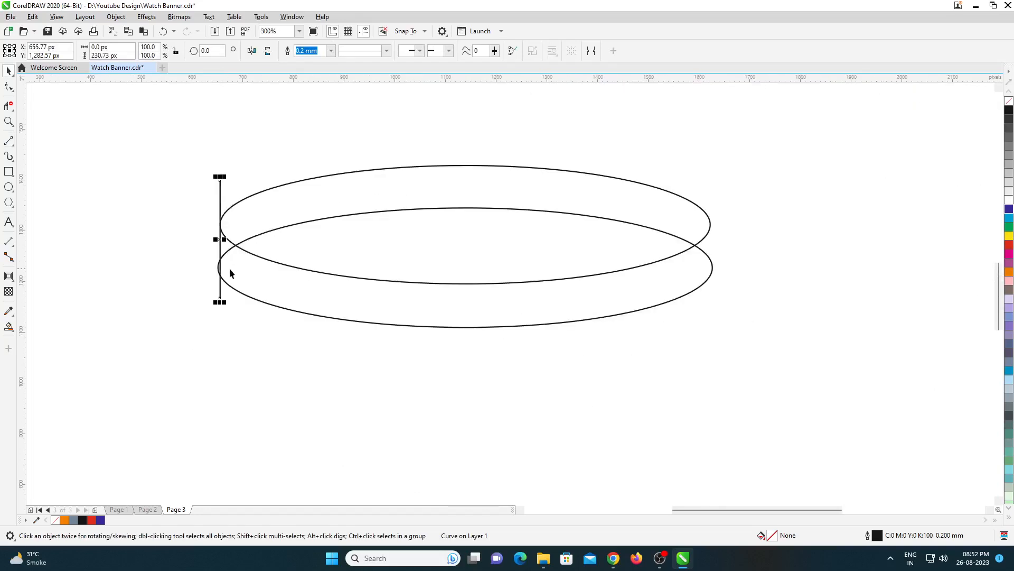
scroll(246, 262, up, 1)
scroll(231, 124, down, 1)
- Copy the vertical line to the ellipses' right end and align the two lines with the upper ellipse's side edges
drag(212, 168, 700, 200)
right_click(699, 200)
shift+click(698, 166)
key(r)
click(731, 190)
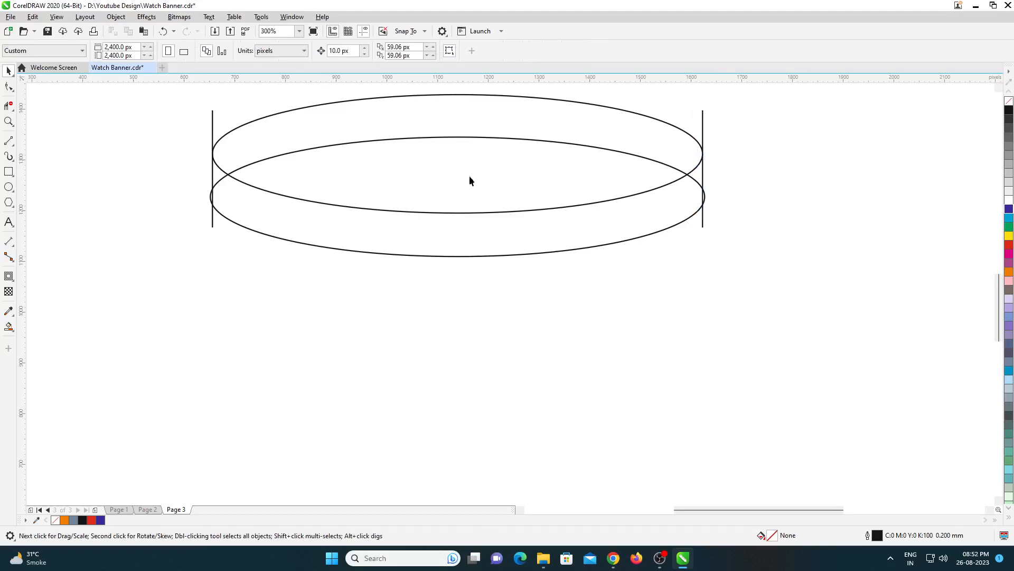
click(214, 124)
shift+click(280, 122)
click(116, 197)
- Smart-fill the front band between the two ellipses and the small slivers at both ends beside the vertical lines
click(8, 326)
scroll(224, 187, up, 2)
click(205, 148)
click(280, 217)
scroll(283, 224, down, 2)
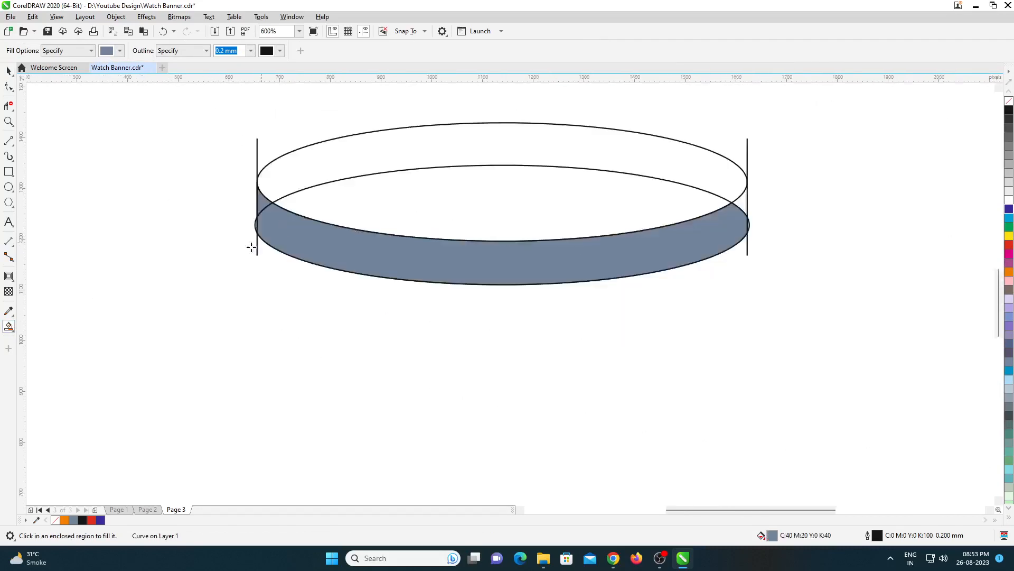
scroll(419, 238, up, 2)
click(584, 209)
scroll(584, 208, down, 2)
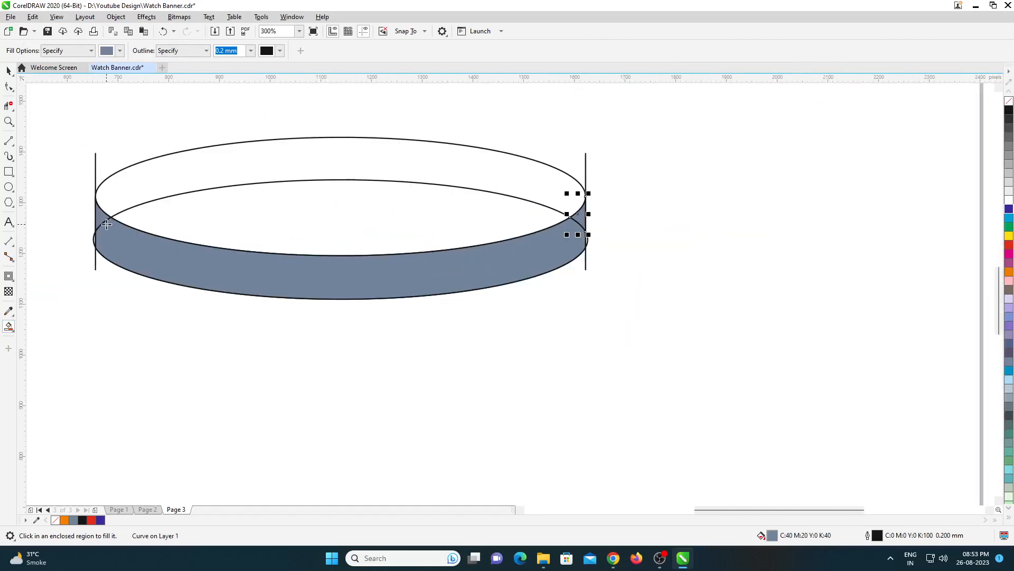
- Weld the filled front band and its end slivers into one podium side shape
key(space)
click(105, 225)
shift+click(587, 218)
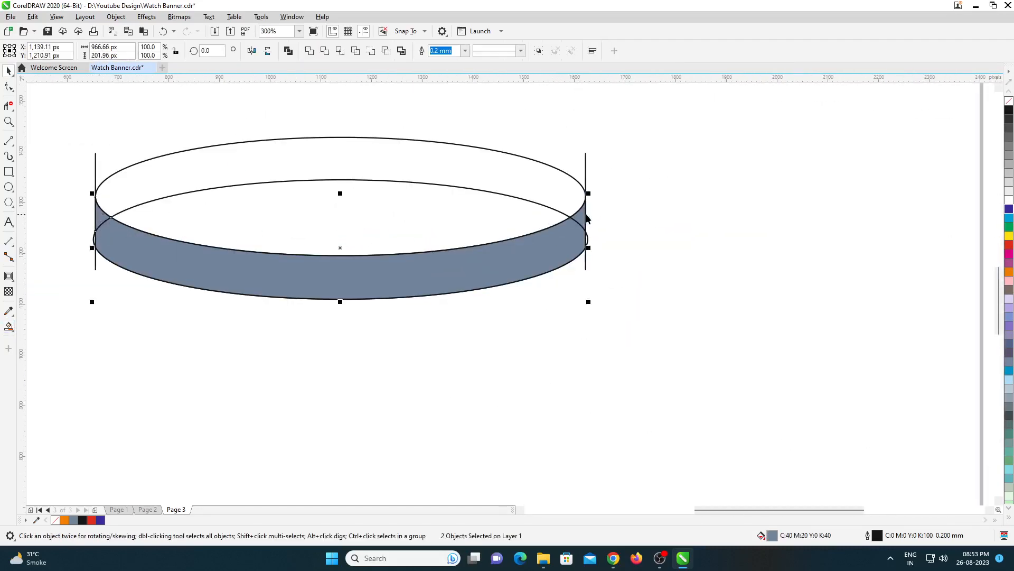
click(309, 50)
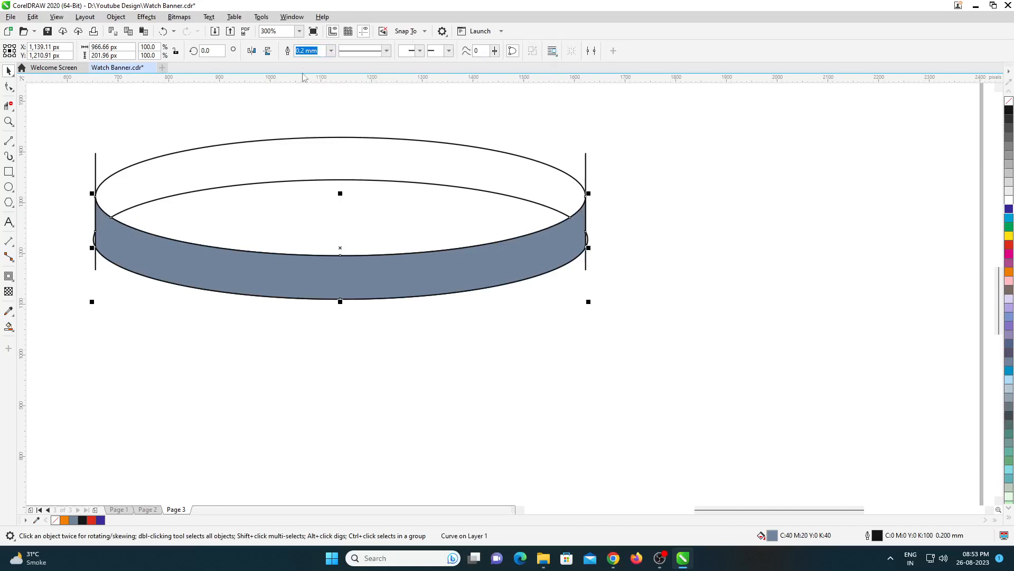
- Delete the two vertical guide lines and the lower ellipse, keeping the upper ellipse and the filled side band
drag(599, 136, 564, 291)
key(Delete)
click(588, 242)
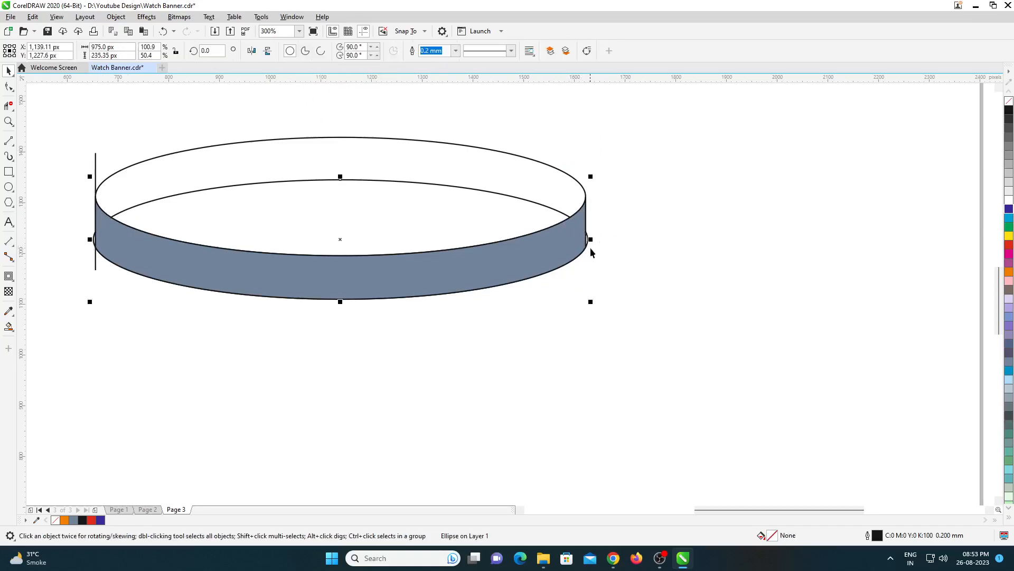
key(Delete)
drag(102, 230, 139, 281)
key(Delete)
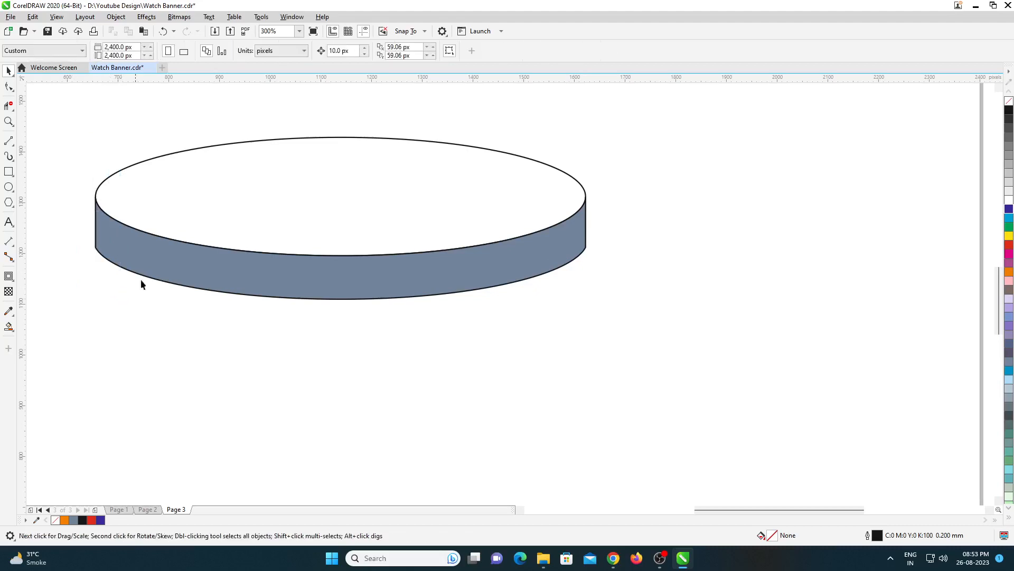
- Apply a horizontal linear fountain fill across the podium's side band, running from its left end to its right end
click(377, 216)
scroll(390, 214, down, 2)
scroll(364, 214, up, 2)
click(455, 317)
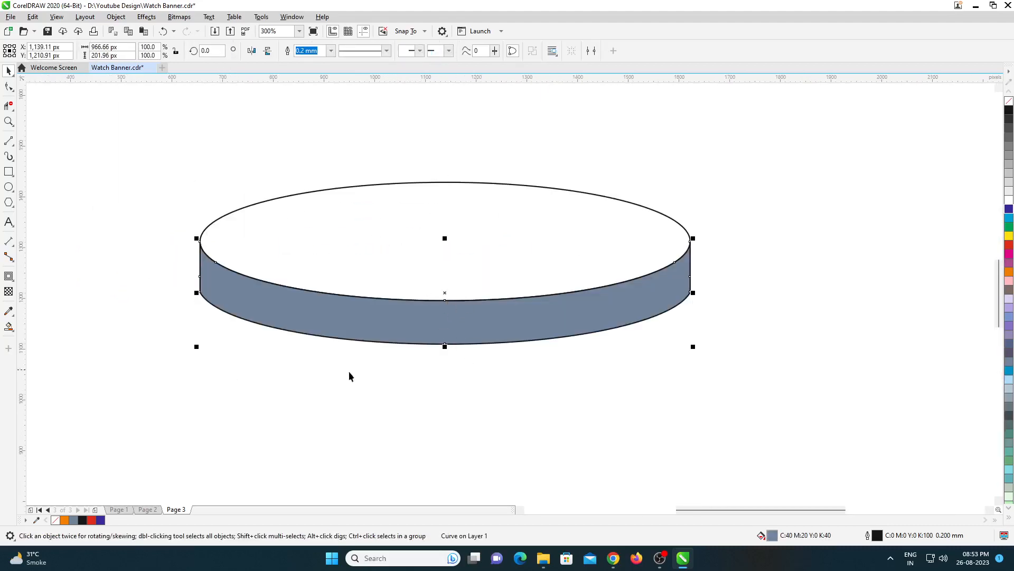
click(9, 327)
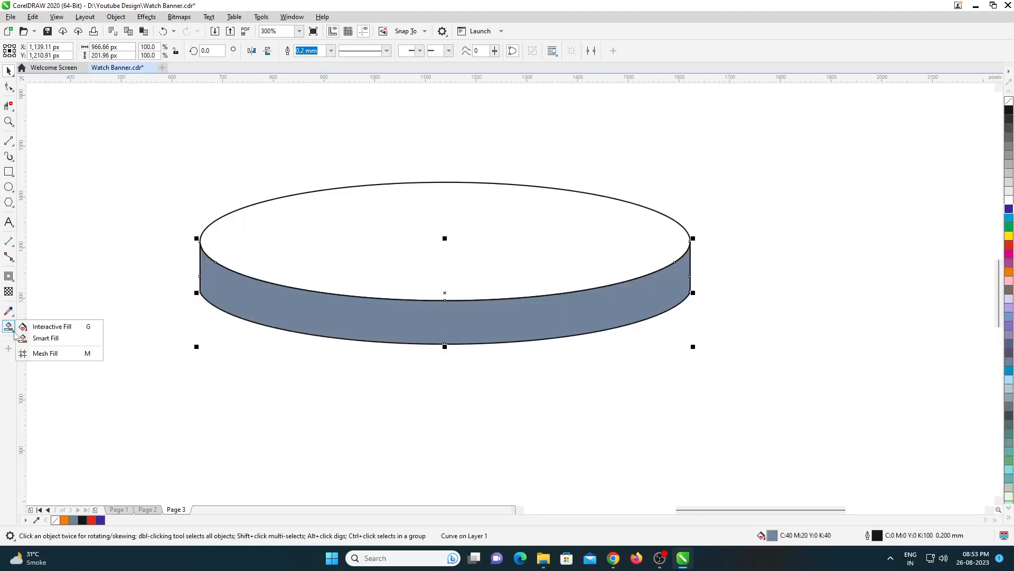
click(42, 324)
drag(200, 284, 698, 289)
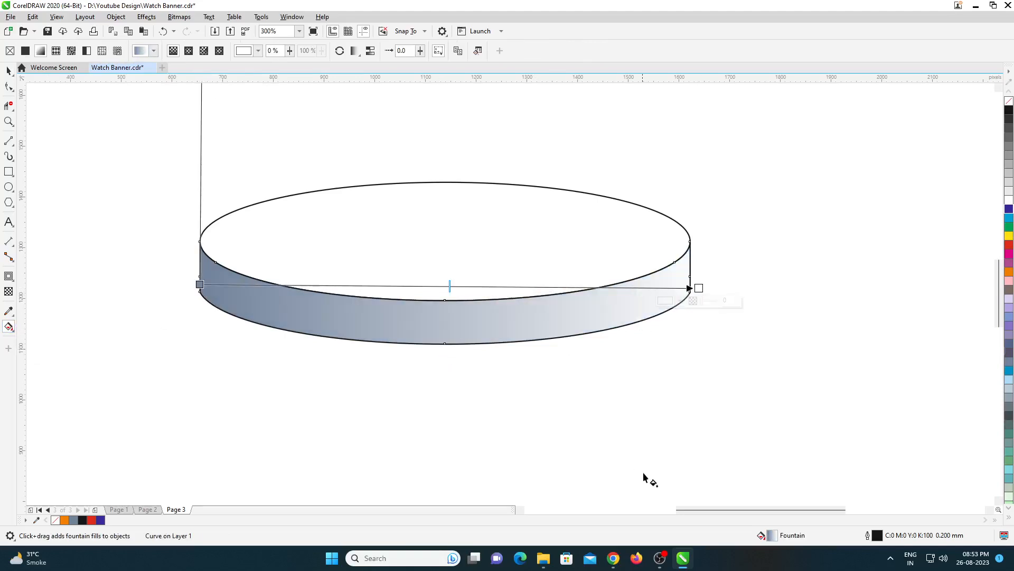
- Set the start color of the side band's fountain fill to dark red, CMYK 6, 97, 100, 31
double_click(772, 536)
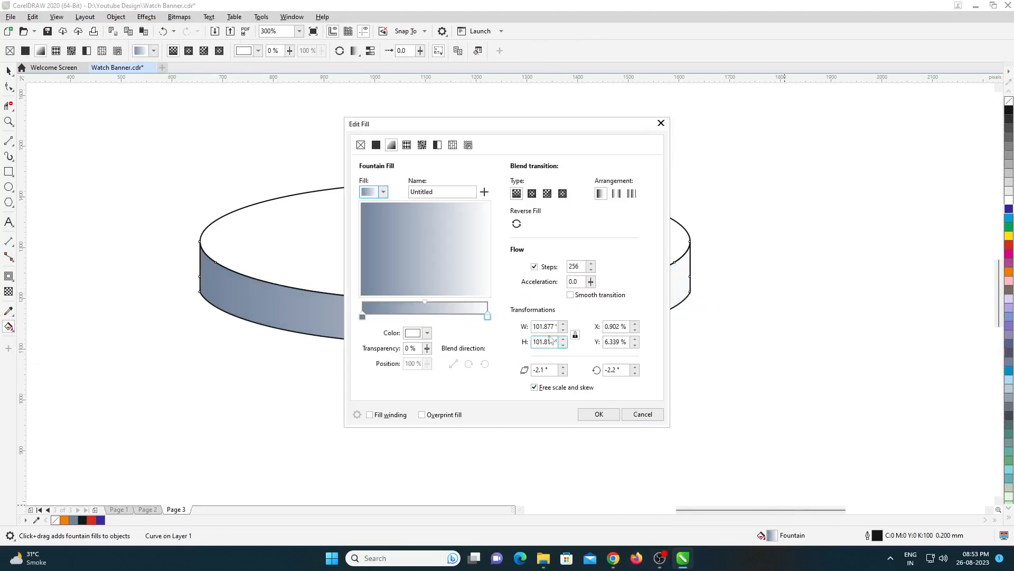
drag(506, 129, 649, 129)
click(505, 317)
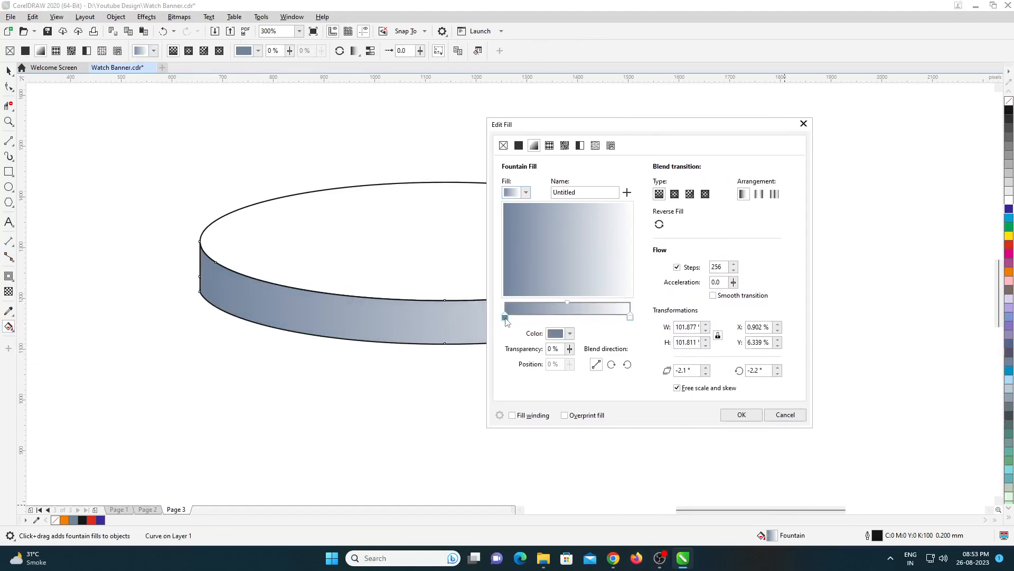
click(570, 333)
click(623, 461)
drag(613, 417, 609, 429)
drag(624, 461, 555, 462)
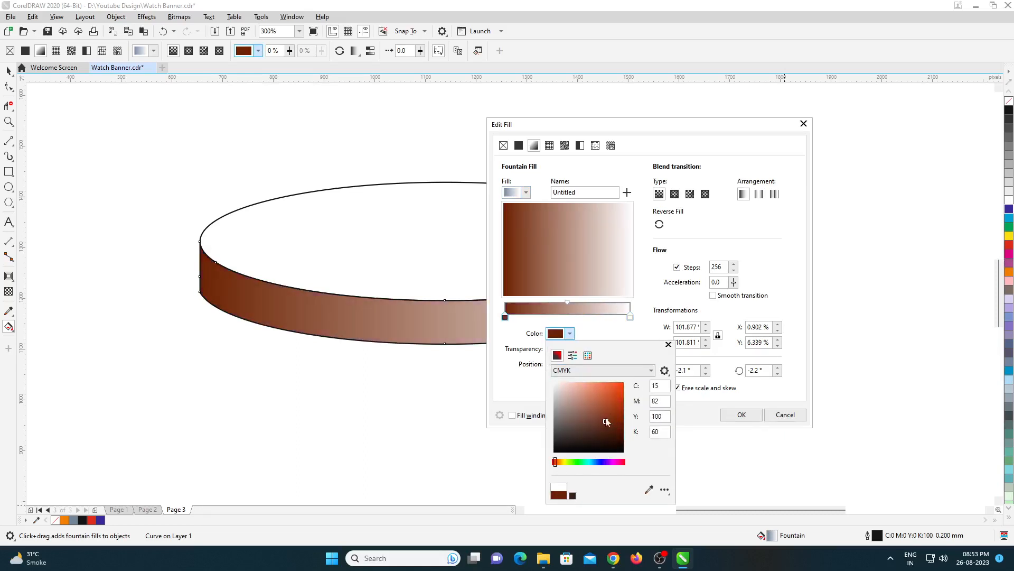
drag(616, 423, 620, 410)
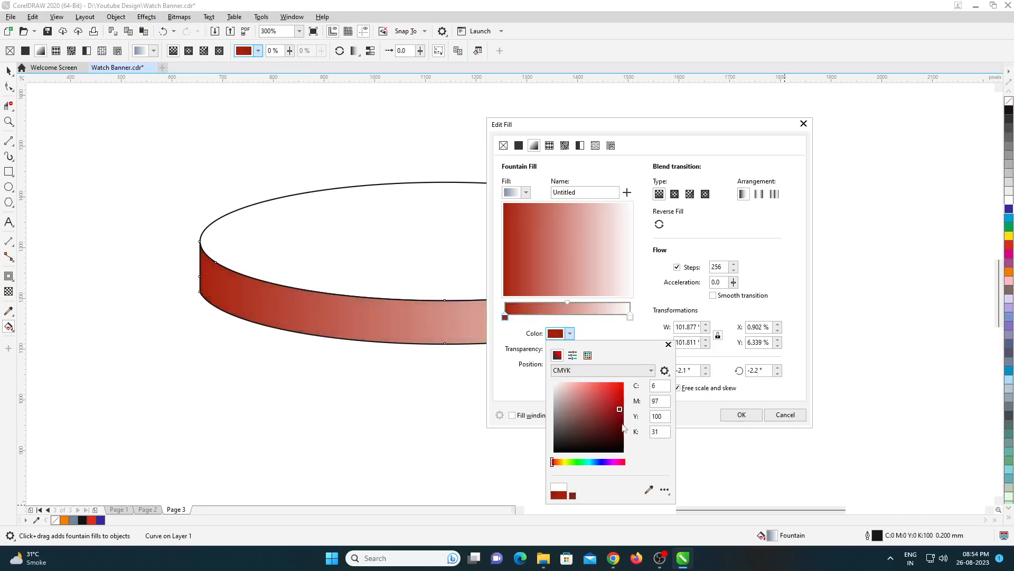
- Match the end color of the side band's gradient to its dark red start color by sampling it
click(630, 316)
click(570, 334)
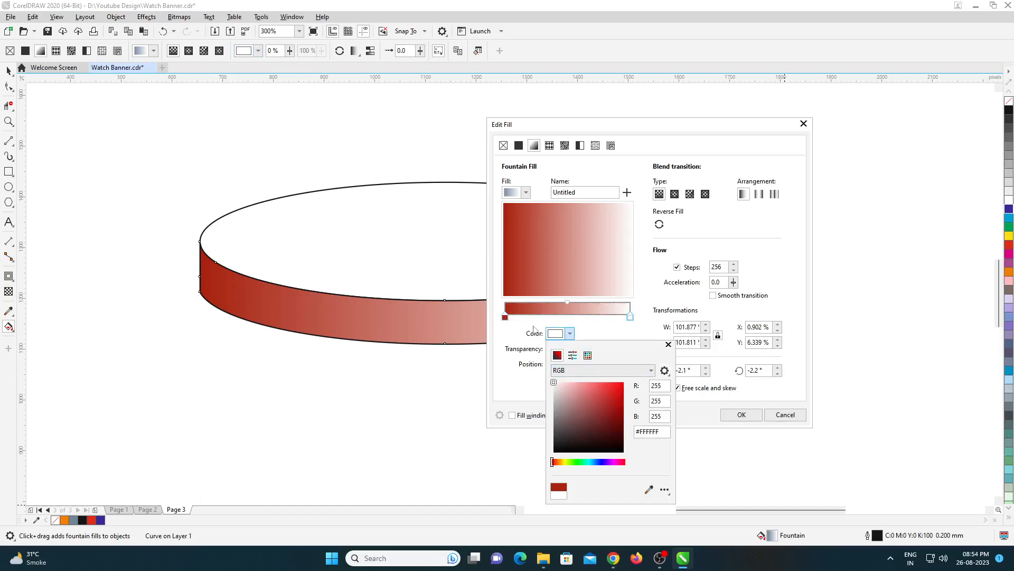
click(649, 489)
click(505, 317)
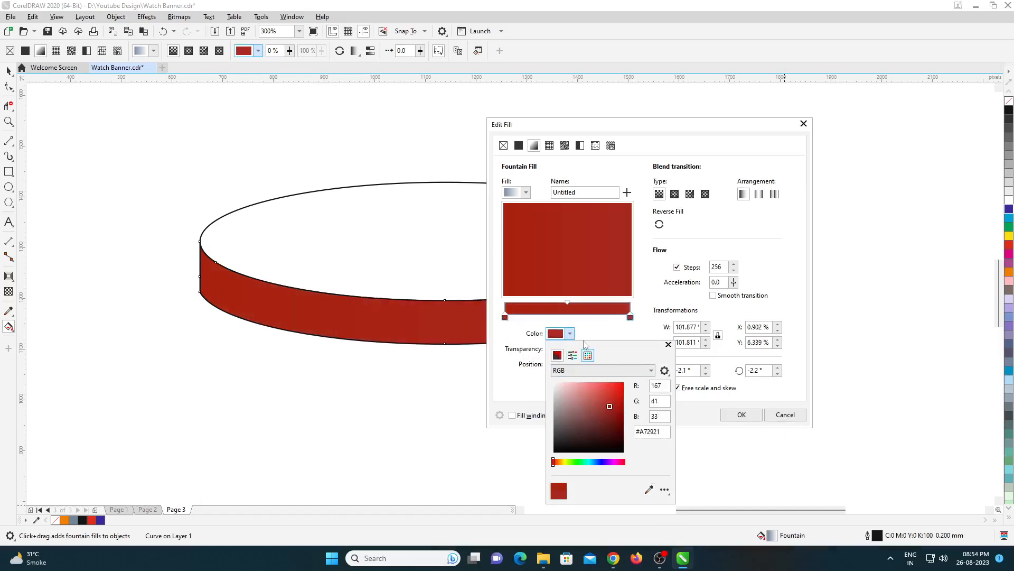
- Add two light red stops to the gradient, at about 25% and 76%
double_click(531, 316)
click(569, 336)
click(588, 394)
click(596, 316)
double_click(596, 316)
click(571, 335)
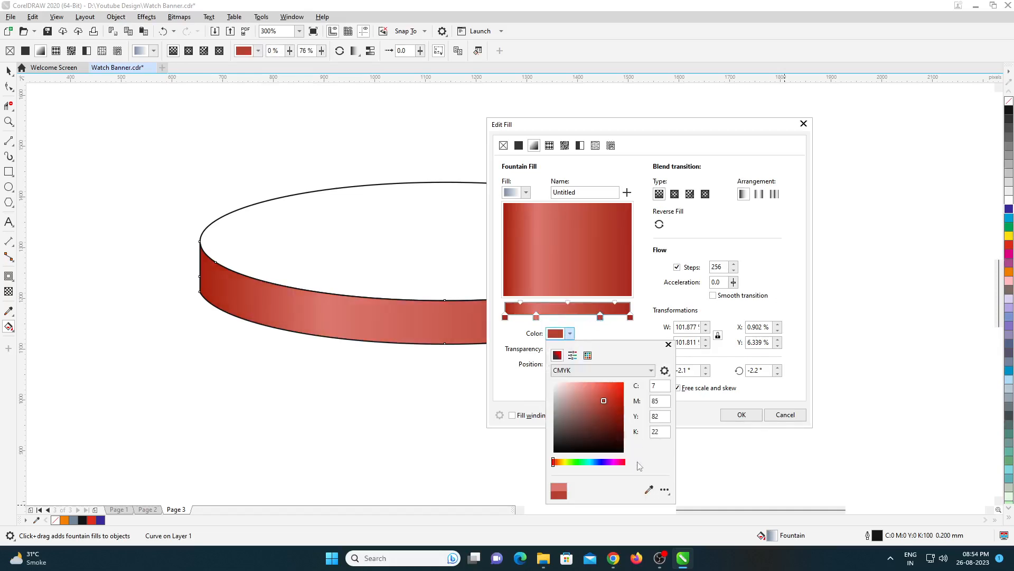
click(588, 391)
- Add a middle gradient stop at about 52% and give it the dark red sampled from the end stop
double_click(575, 313)
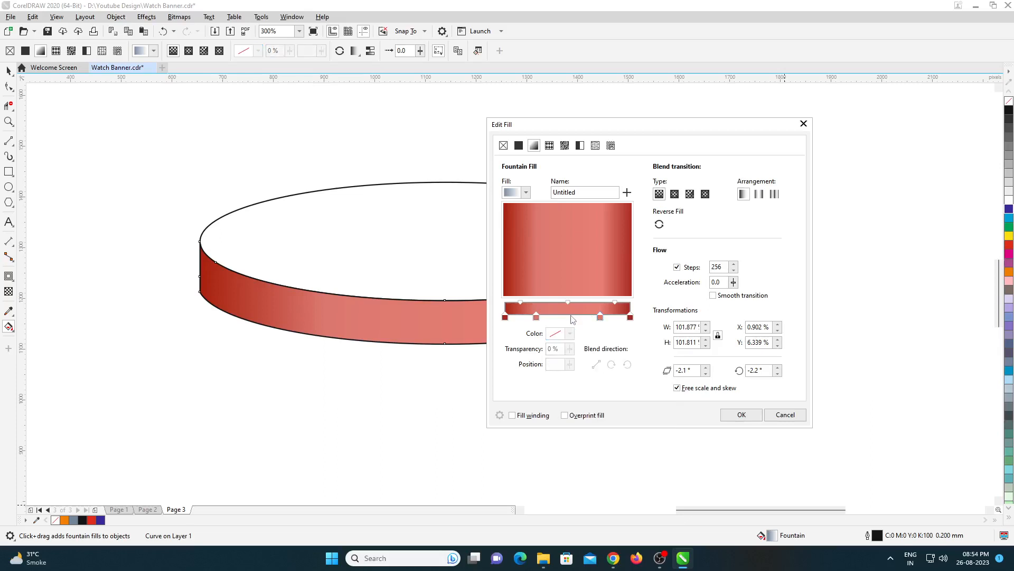
click(575, 335)
click(648, 489)
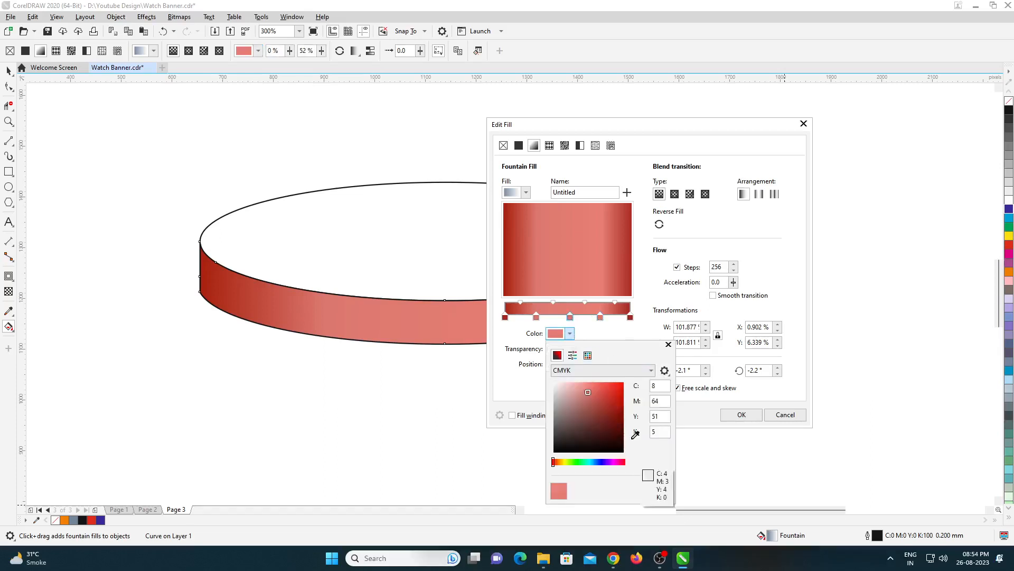
click(631, 317)
- Shift the left light stop to 23%, make both light stops a slightly deeper red, and apply the gradient
click(538, 319)
click(537, 318)
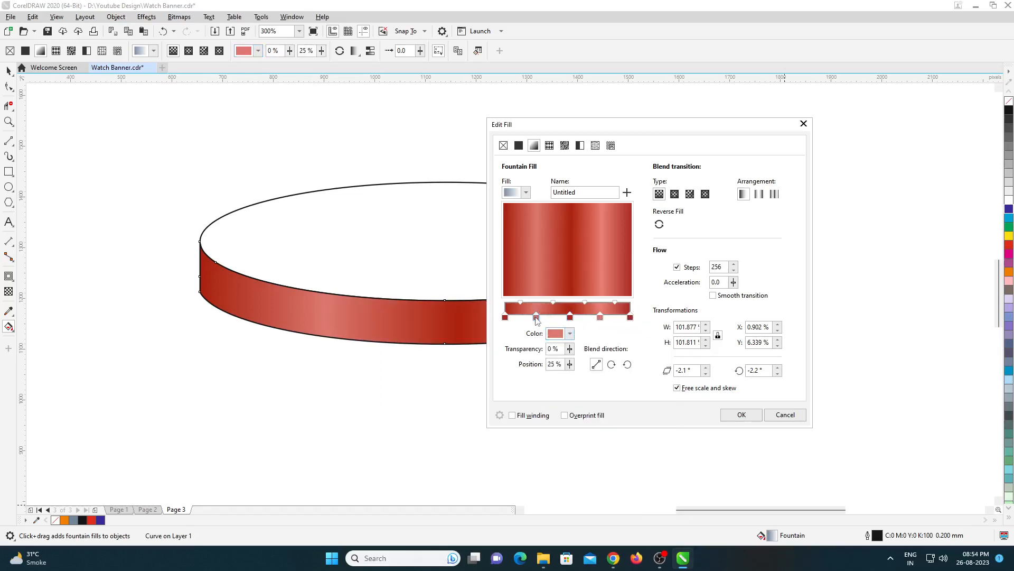
click(569, 333)
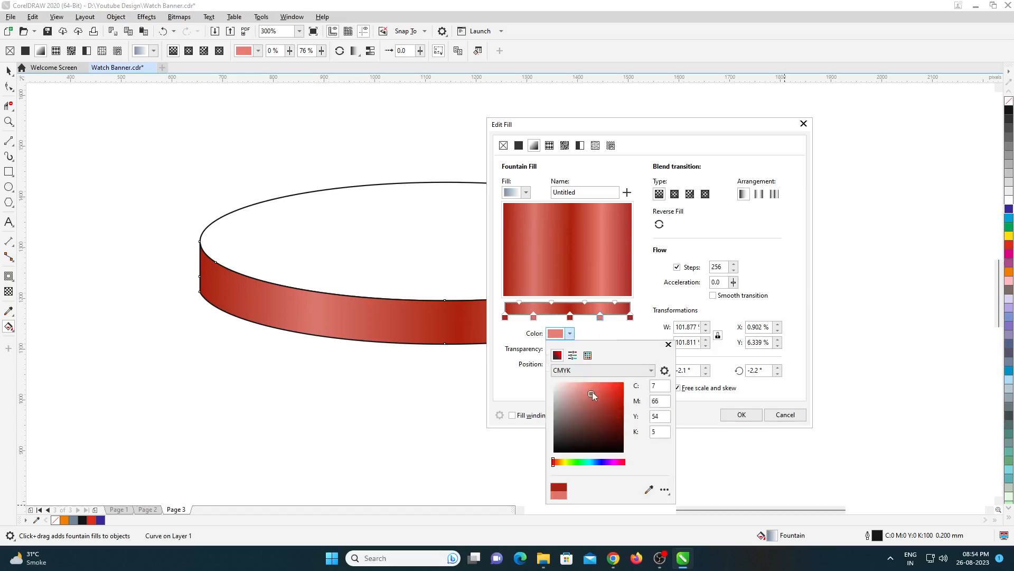
drag(592, 392, 597, 393)
click(552, 306)
click(534, 317)
click(569, 333)
click(590, 396)
click(742, 414)
click(741, 415)
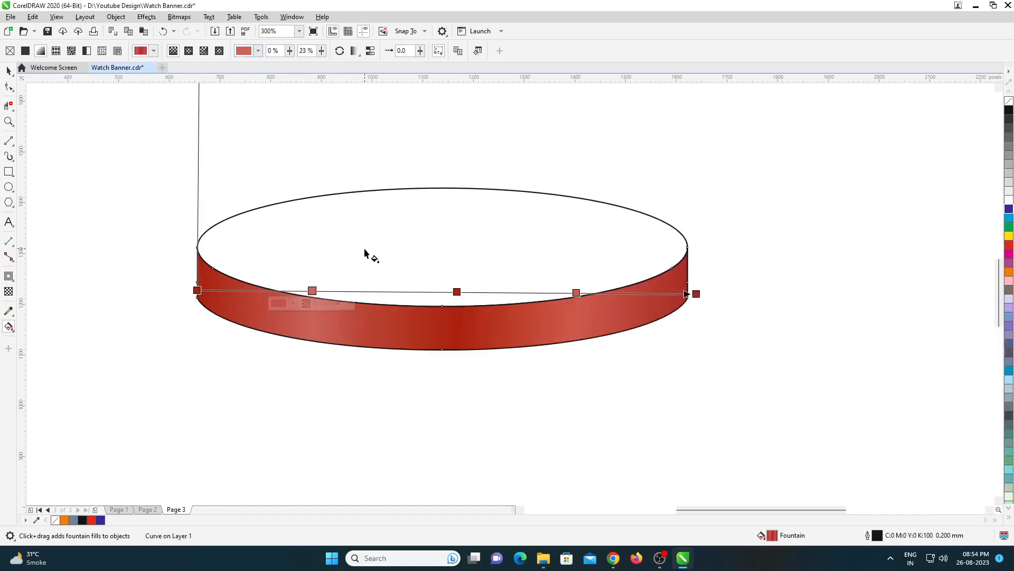
- Copy the side band's gradient fill onto the podium's top ellipse
key(space)
key(Tab)
click(33, 17)
click(69, 92)
click(419, 264)
click(514, 297)
click(465, 318)
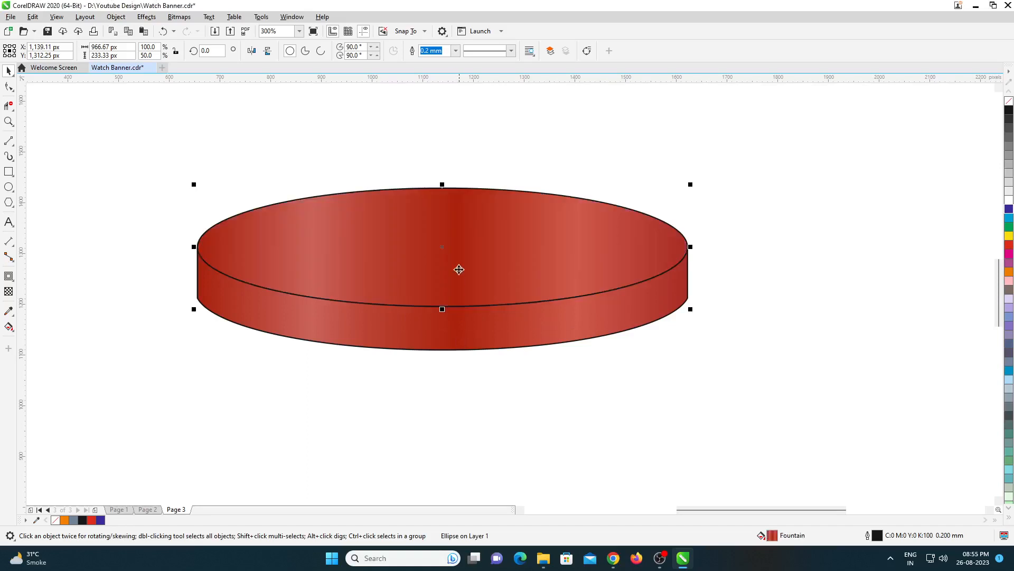
- Remove the outlines from the podium's top ellipse and side band
scroll(369, 221, down, 1)
drag(248, 168, 587, 330)
right_click(55, 519)
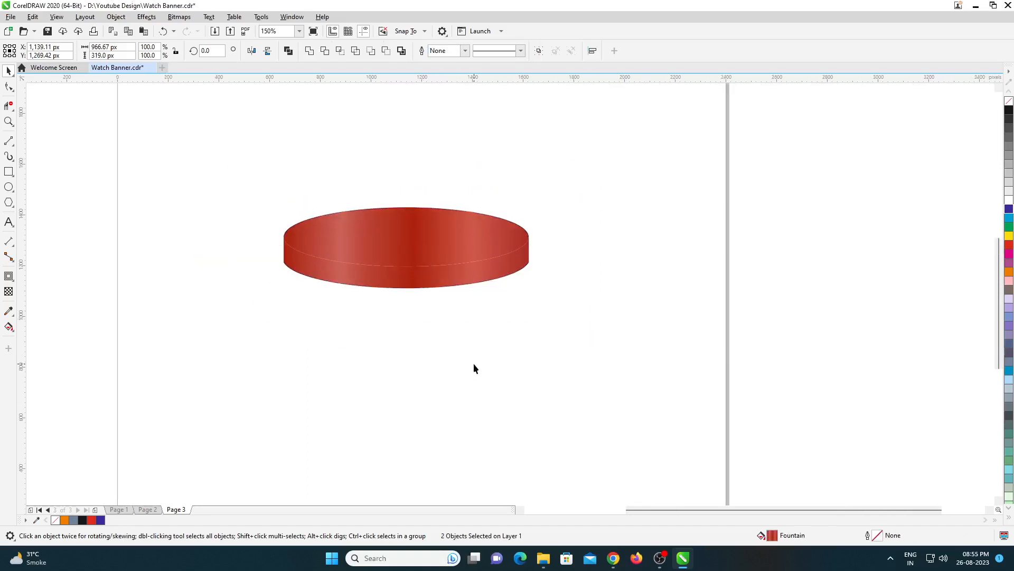
- Group the podium's top ellipse and side band, and ungroup them again
click(473, 366)
scroll(441, 263, up, 1)
scroll(473, 267, down, 2)
drag(587, 341, 636, 353)
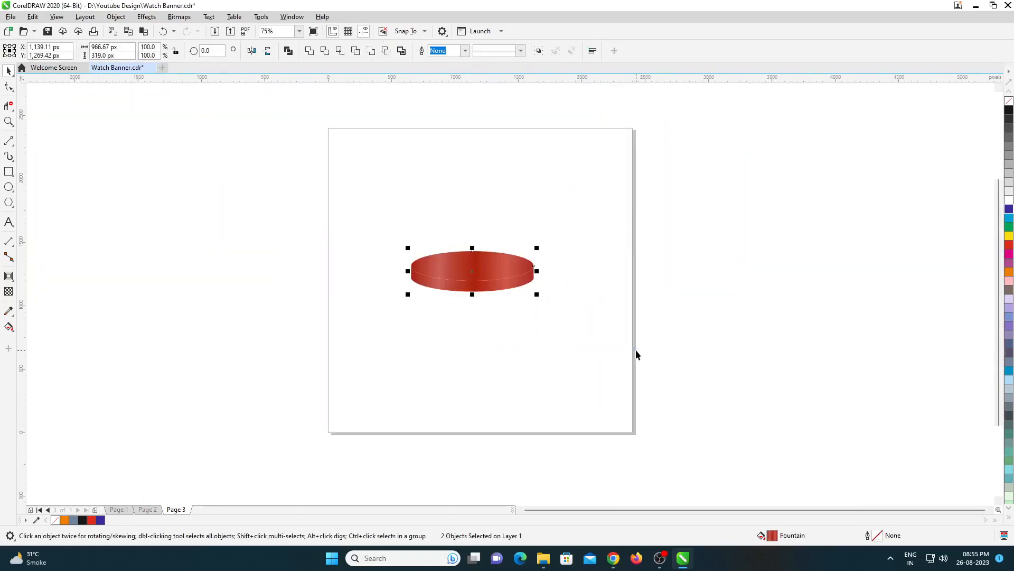
scroll(513, 262, up, 2)
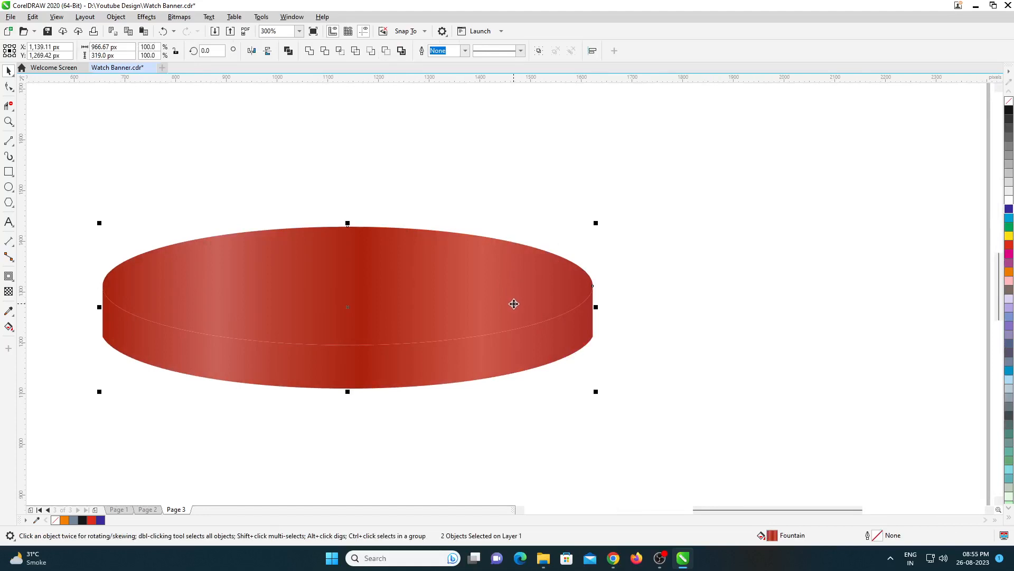
key(ctrl+g)
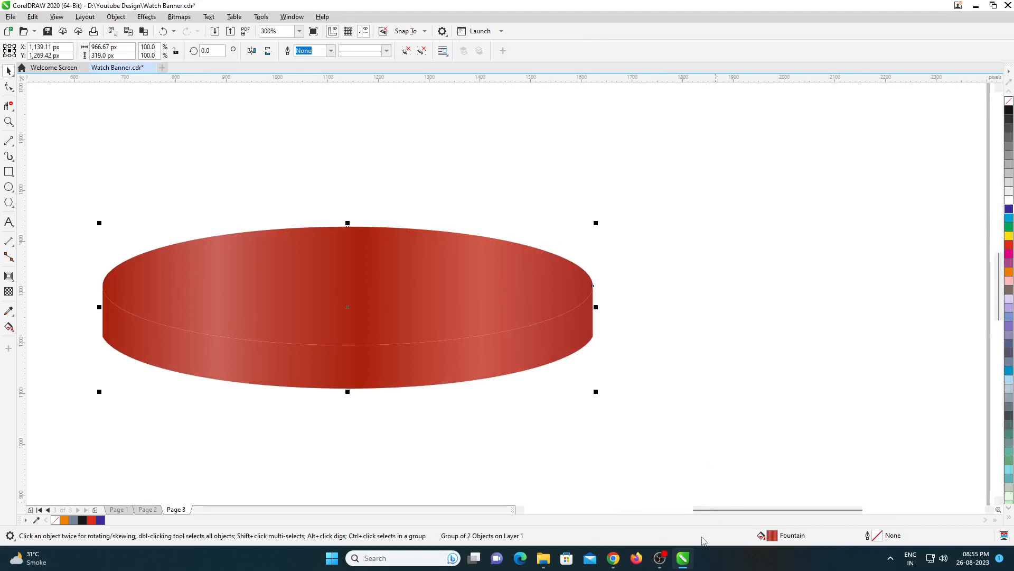
scroll(639, 428, down, 1)
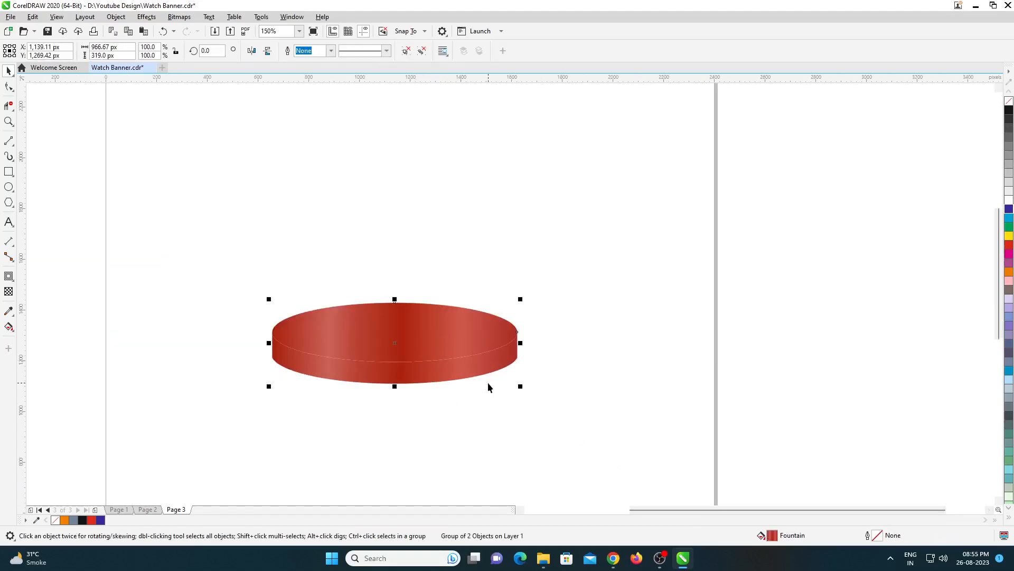
key(ctrl+u)
- Darken the right end stop of the side band's gradient to maroon #5E1712
click(563, 410)
click(479, 371)
double_click(774, 535)
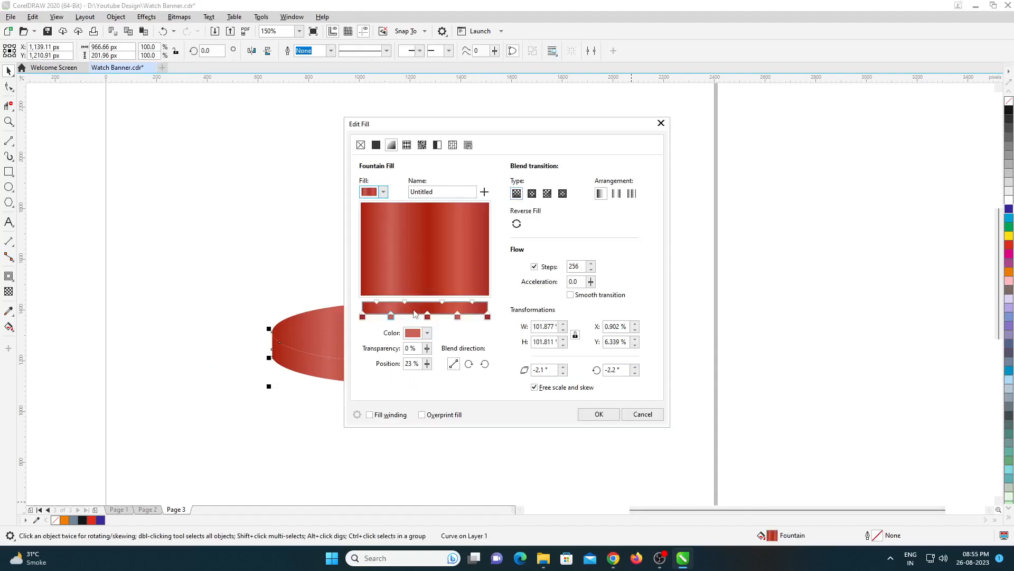
click(488, 317)
click(427, 333)
click(469, 418)
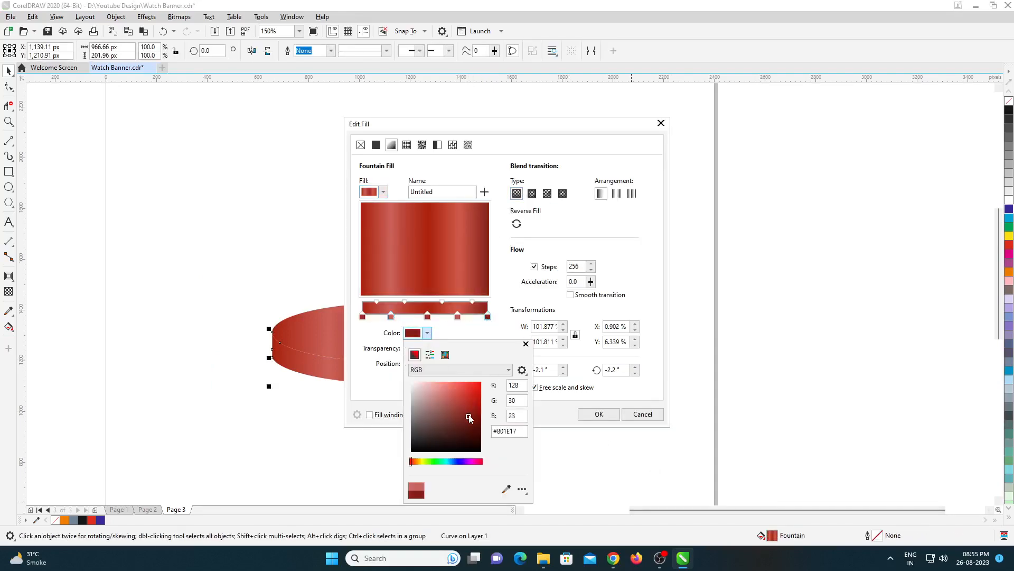
click(427, 333)
click(427, 333)
click(471, 433)
click(467, 424)
click(488, 318)
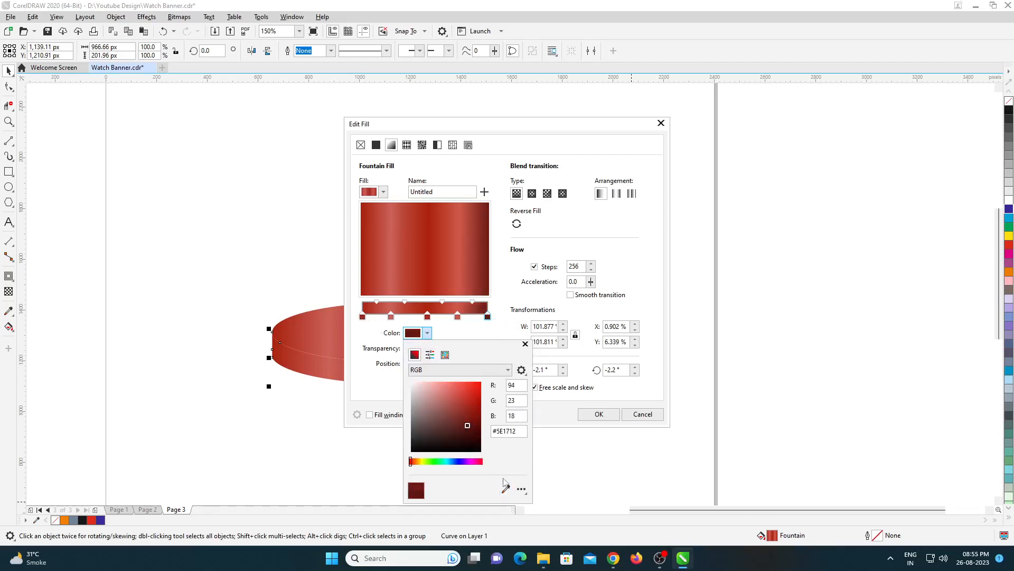
click(402, 381)
- Give the gradient's left end stop the maroon sampled from the right end stop and apply the fill
click(362, 316)
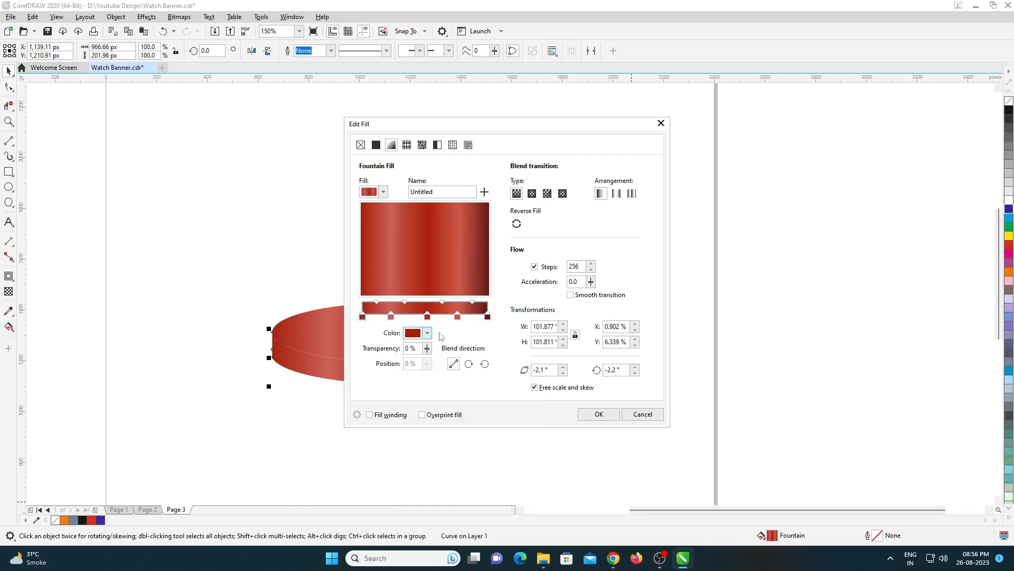
click(427, 333)
click(506, 489)
click(488, 317)
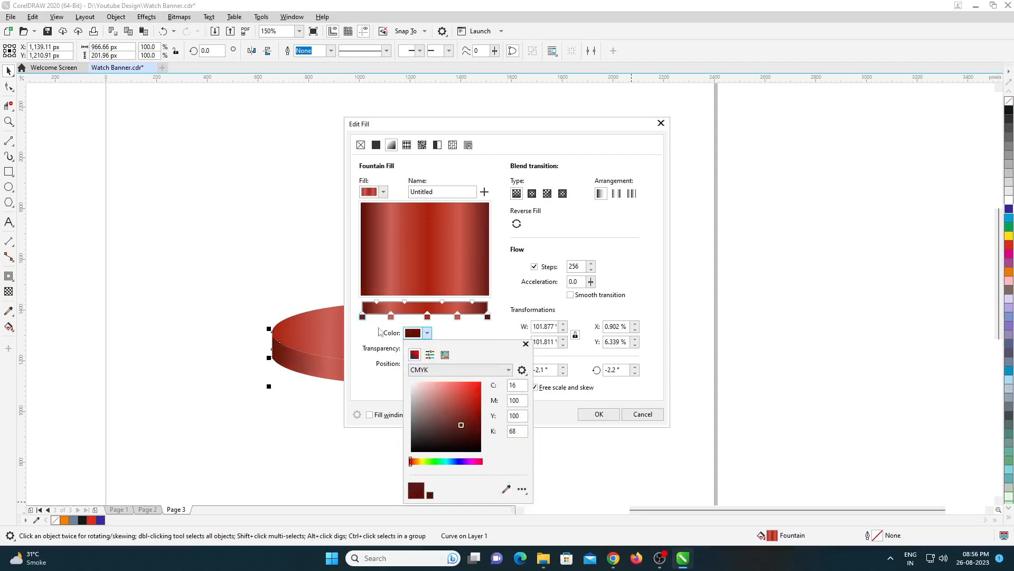
click(580, 413)
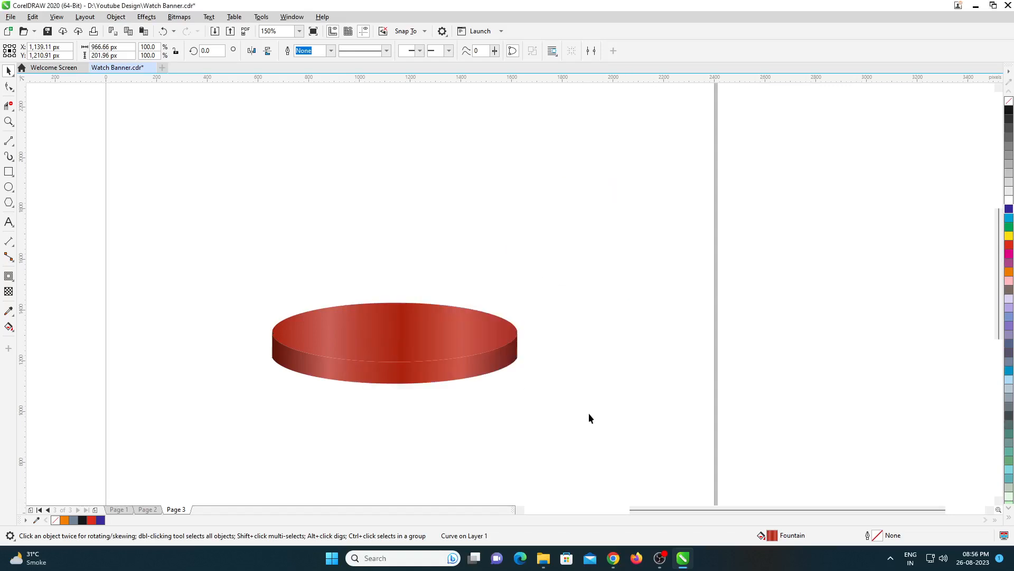
- Position the podium below the headline on the orange banner and paste the image of two wristwatches over it
scroll(588, 417, down, 2)
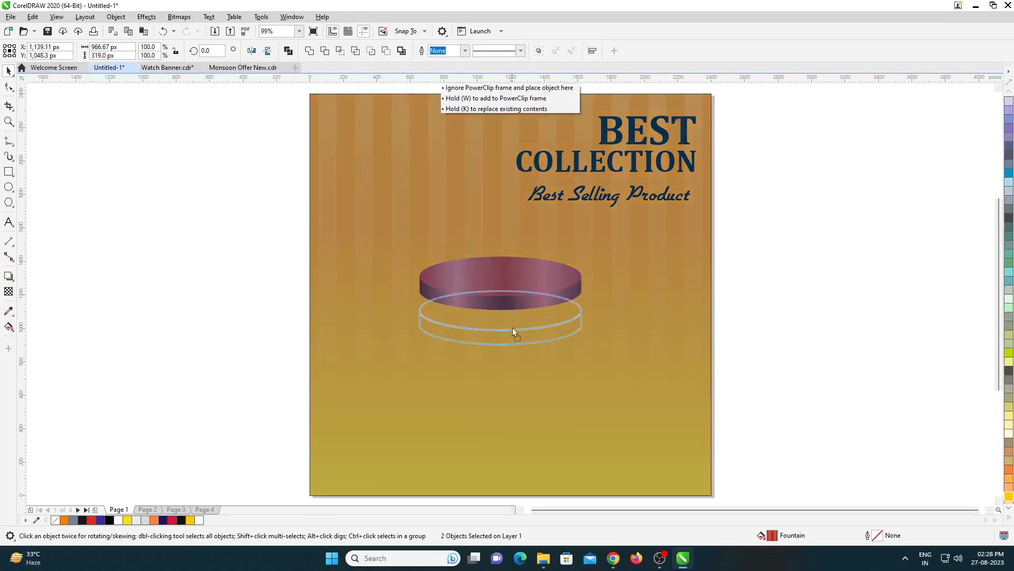
drag(512, 328, 514, 355)
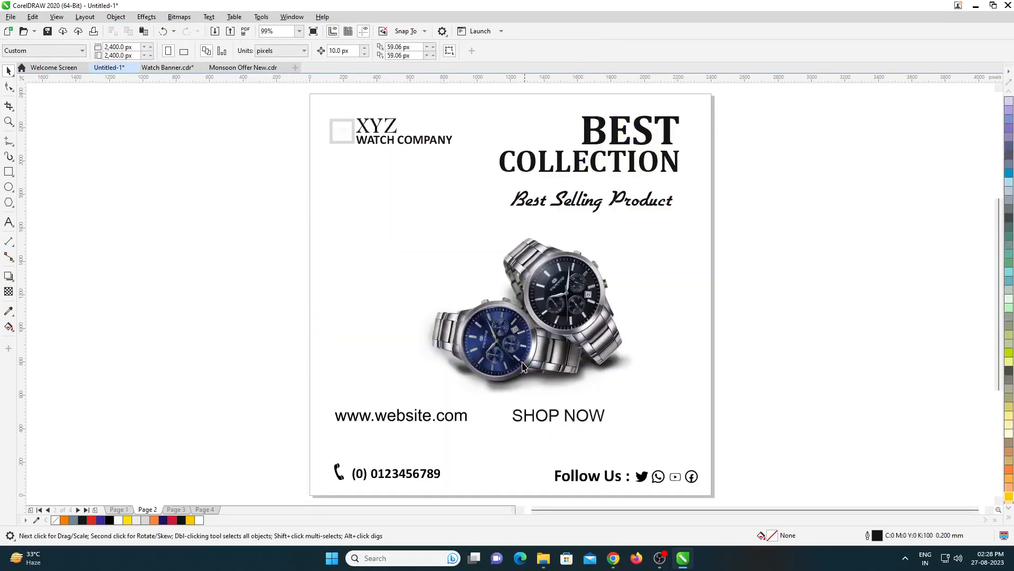
click(543, 275)
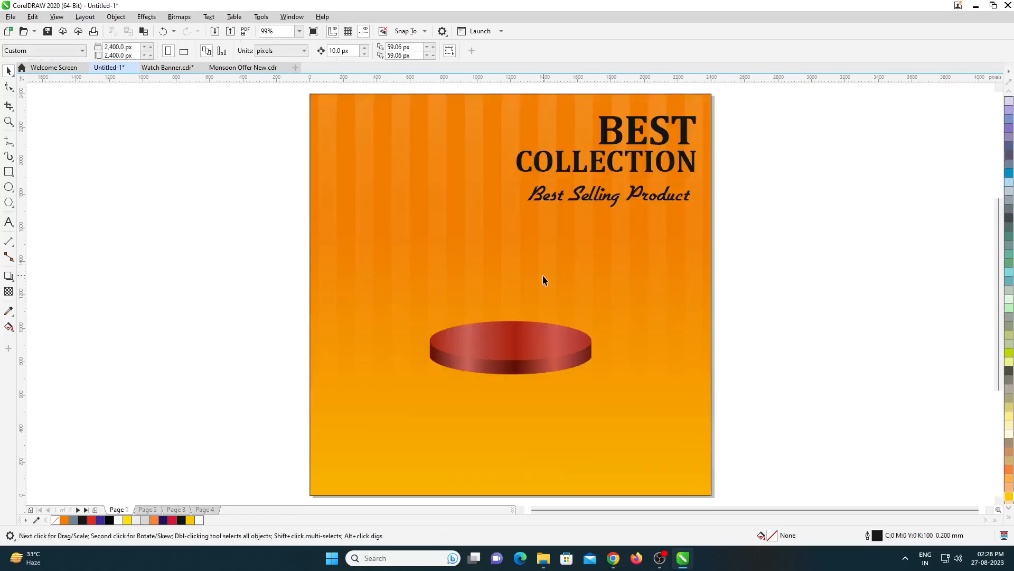
key(ctrl+v)
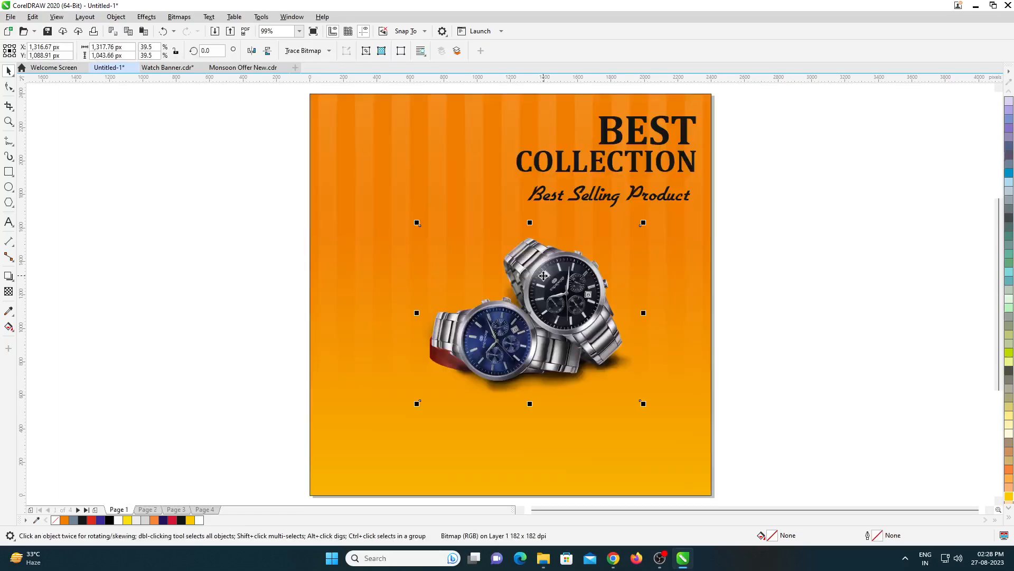
- Reposition and slightly shrink the watch image, and move the podium down so the watches rest on its top surface
mouse_move(548, 304)
mouse_down()
mouse_move(544, 293)
mouse_move(640, 389)
mouse_move(628, 390)
mouse_move(553, 306)
mouse_up()
drag(618, 372, 616, 370)
click(535, 365)
drag(248, 312, 742, 418)
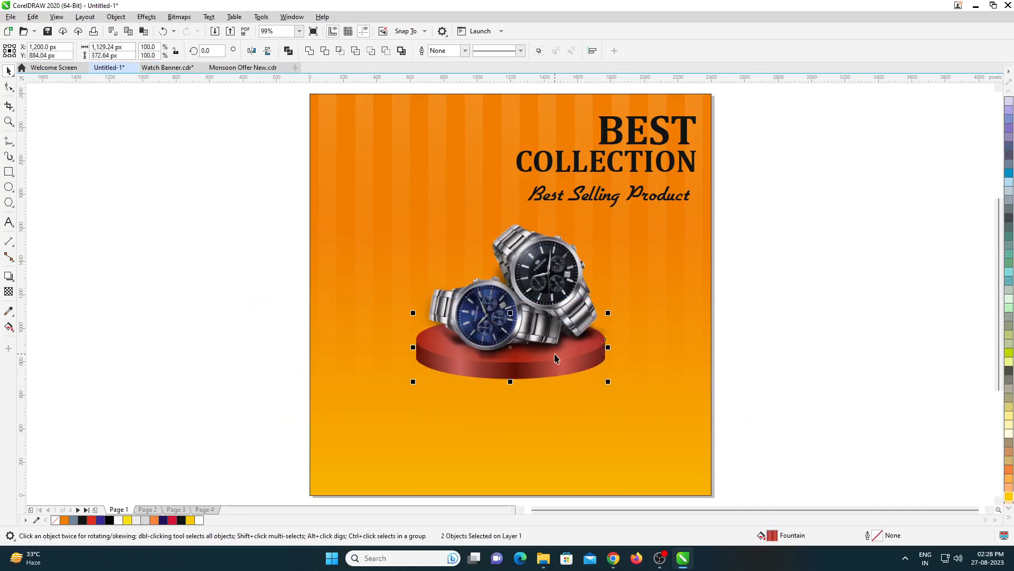
drag(508, 366, 511, 376)
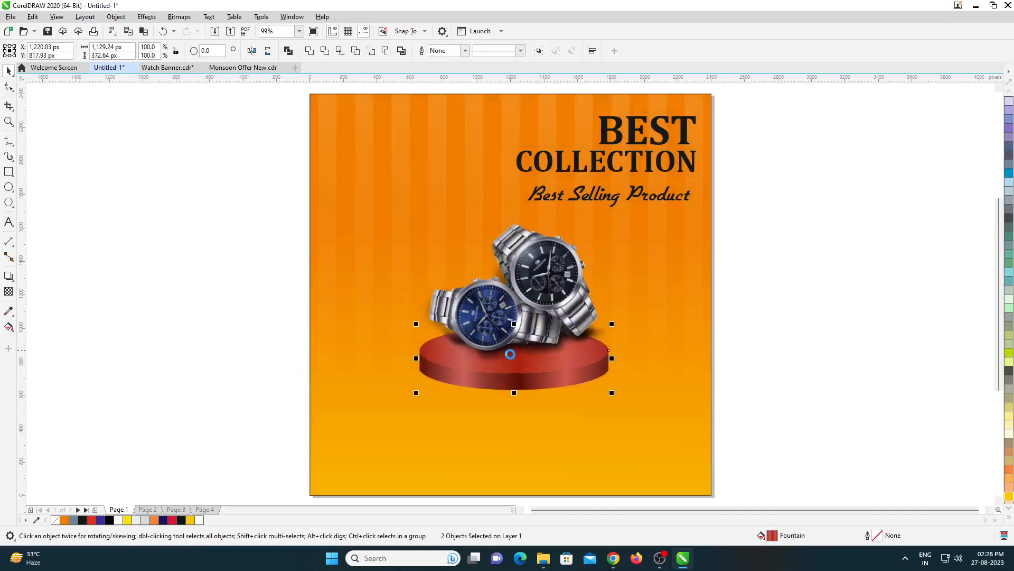
- Enlarge the podium under the watches to about 1226 × 404 px
scroll(510, 354, up, 1)
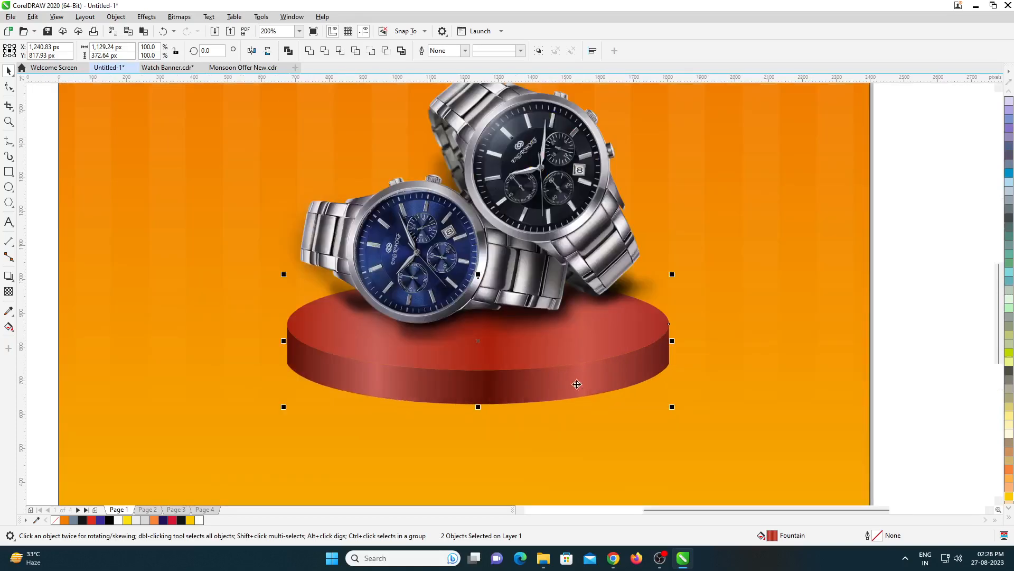
scroll(580, 379, down, 1)
drag(580, 378, 594, 384)
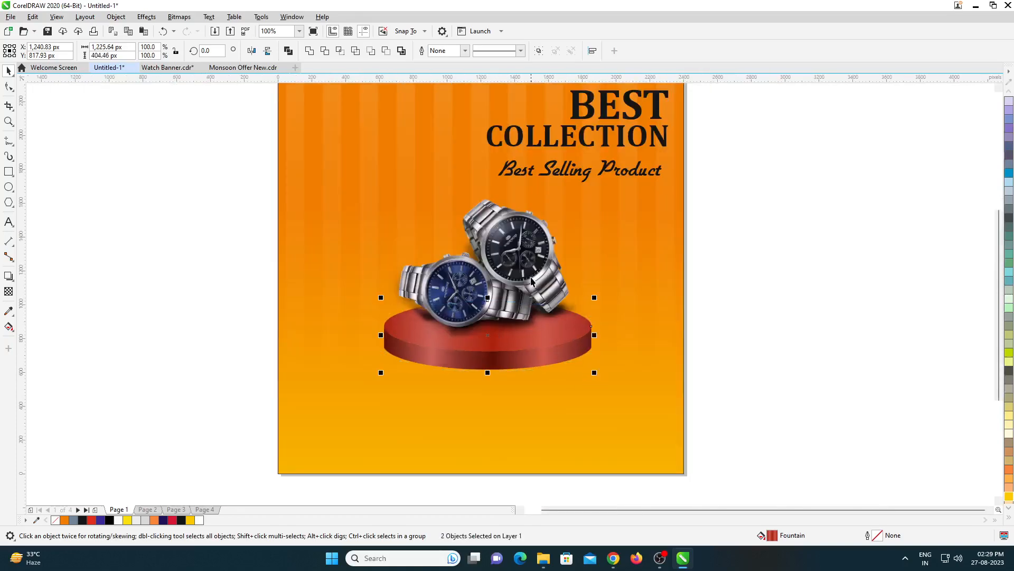
- Center the podium and the watches horizontally on the orange banner
scroll(524, 285, down, 1)
shift+click(583, 288)
key(c)
key(Escape)
click(523, 269)
shift+click(598, 312)
key(c)
key(Escape)
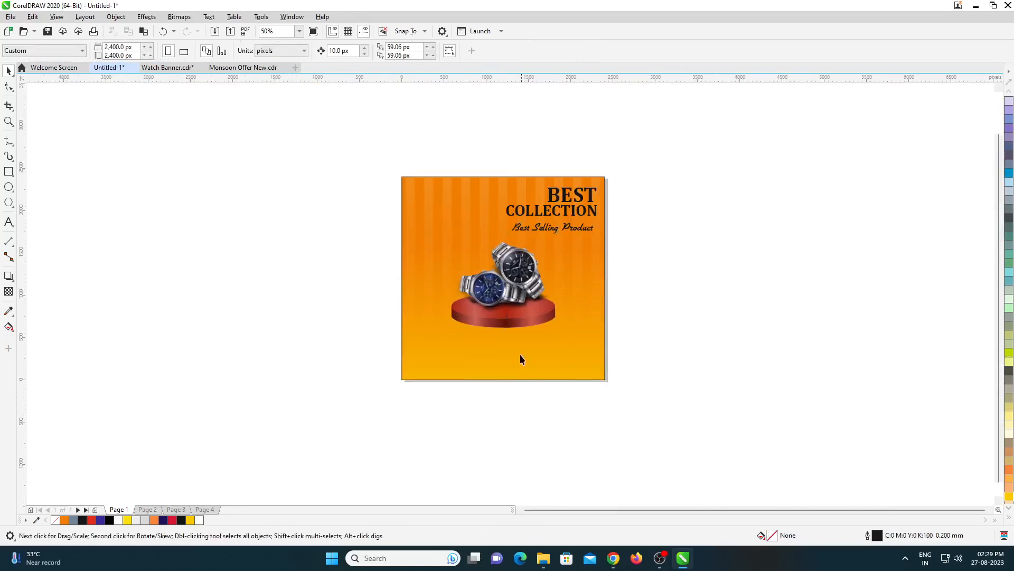
- Draw a rectangular strip across the full 2400 px banner width near the bottom edge, about 97 px high
scroll(490, 364, up, 1)
click(8, 171)
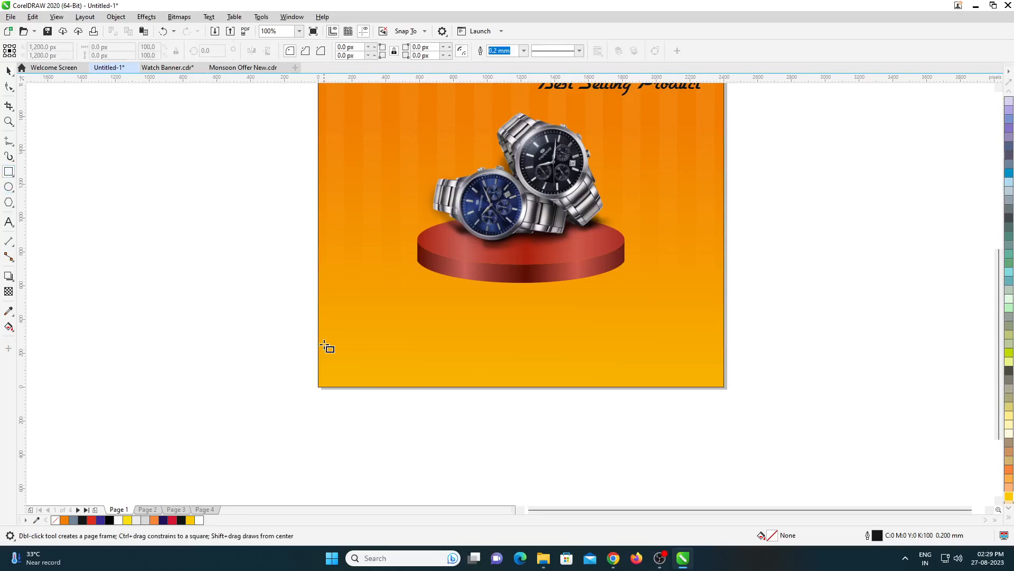
drag(319, 338, 725, 362)
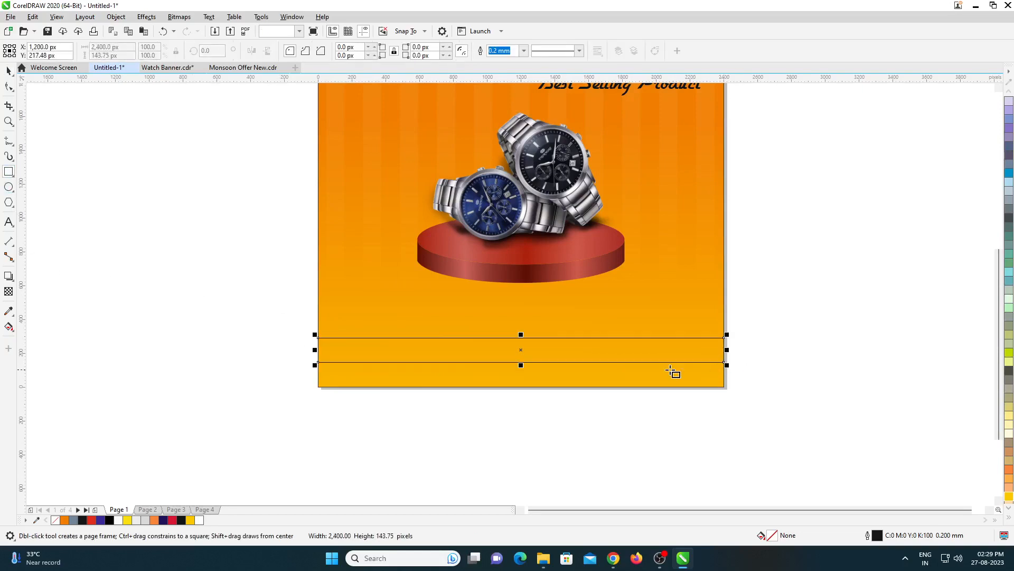
key(space)
scroll(536, 364, up, 1)
drag(507, 308, 509, 325)
- Copy the gradient fill of the podium's side band onto the bottom strip and remove the strip's outline
click(32, 16)
click(53, 154)
click(533, 301)
click(482, 187)
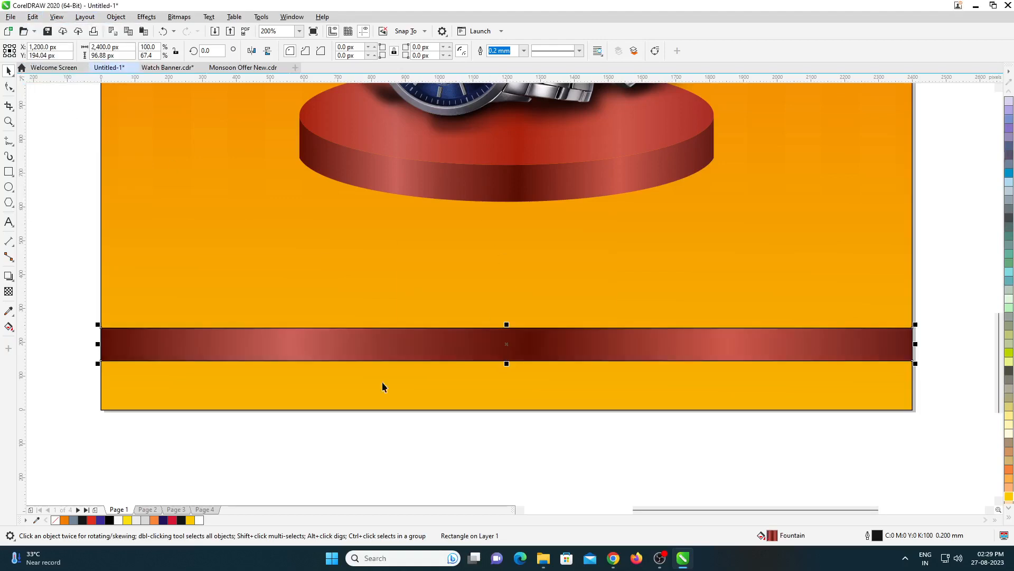
right_click(56, 520)
scroll(358, 406, down, 1)
key(F4)
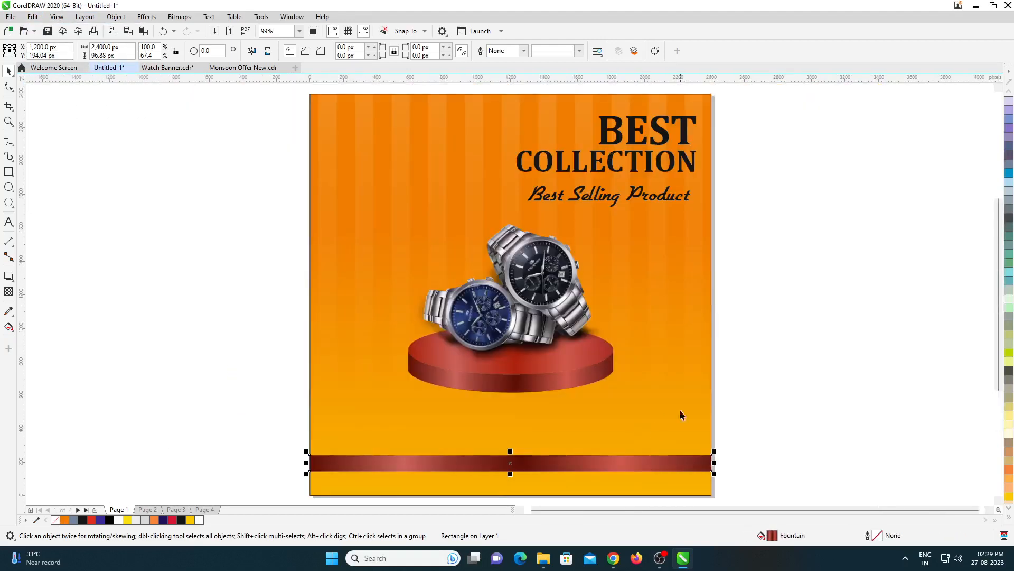
click(747, 383)
- Copy the phone contact and the Follow Us line with social icons from Page 2 onto the red strip on Page 1
key(Page_Down)
drag(739, 449, 284, 510)
key(ctrl+c)
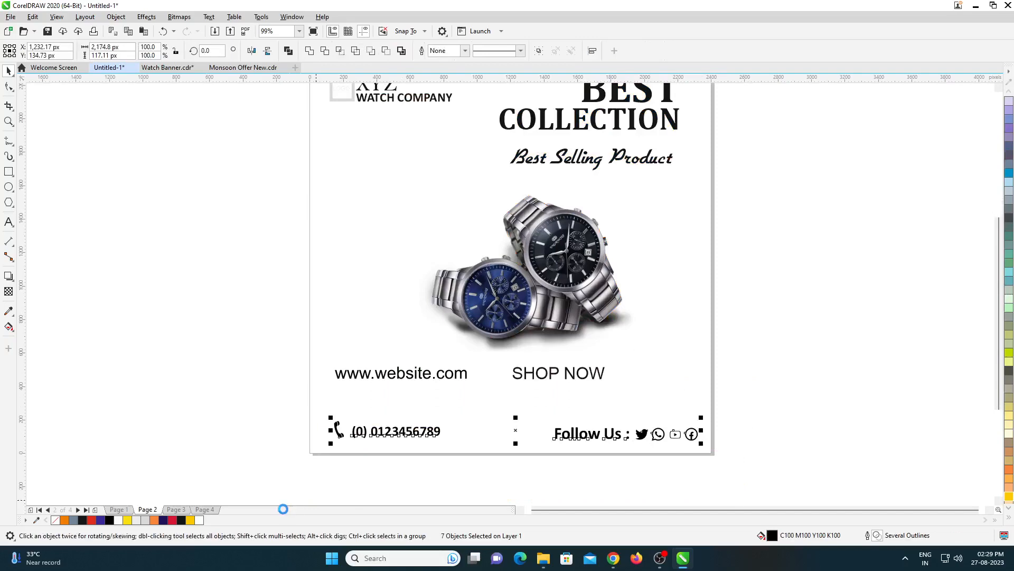
key(Page_Up)
key(ctrl+v)
drag(565, 435, 564, 424)
- Fill the Follow Us text and its social media icons with white
drag(747, 400, 605, 427)
scroll(553, 433, up, 1)
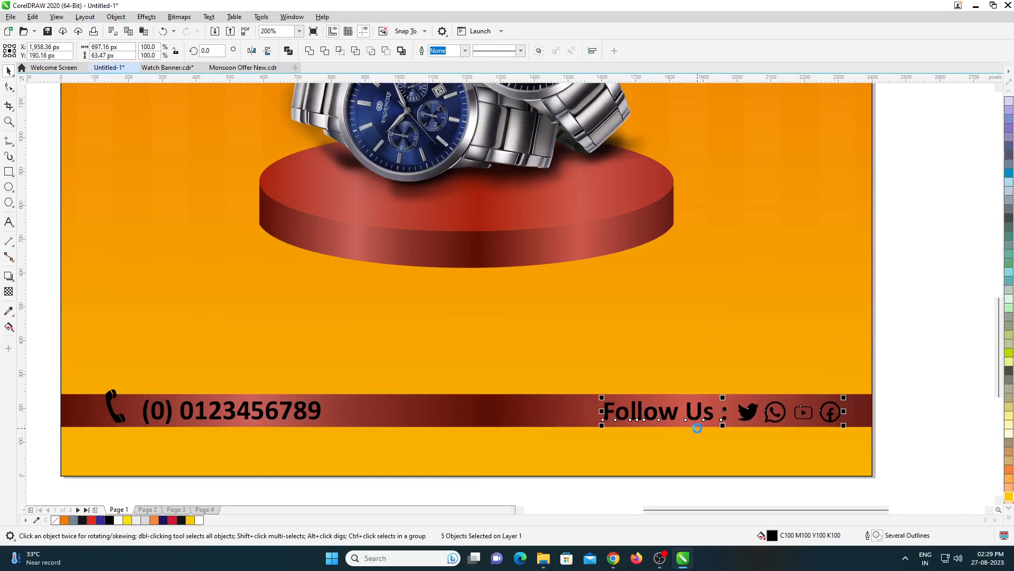
click(201, 520)
- Shrink the phone icon and number to about 540 px wide and move them onto the strip's left end
scroll(383, 321, down, 2)
scroll(305, 342, up, 1)
drag(306, 324, 439, 363)
scroll(410, 345, up, 2)
drag(508, 362, 442, 351)
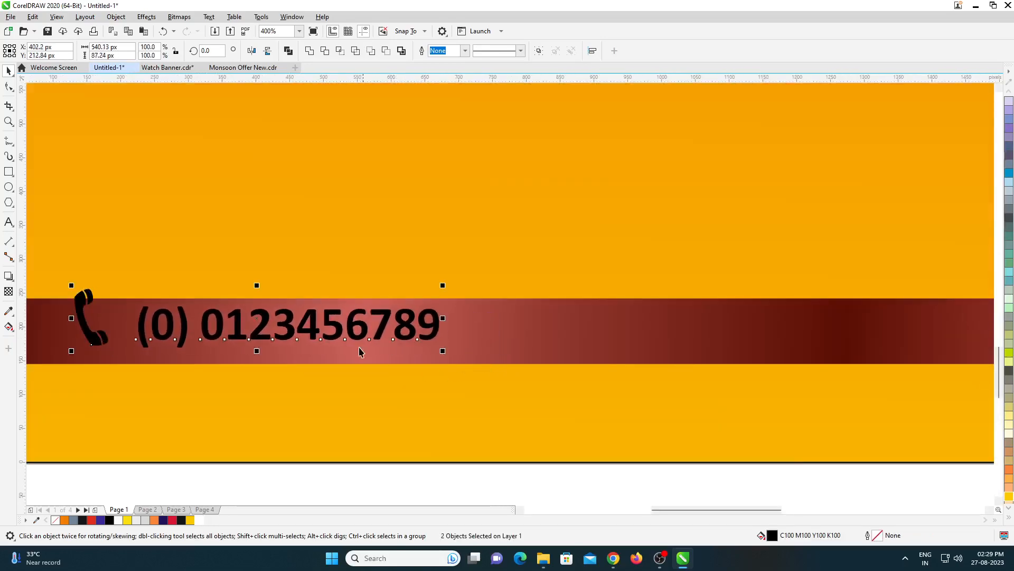
drag(341, 329, 322, 340)
scroll(288, 381, down, 2)
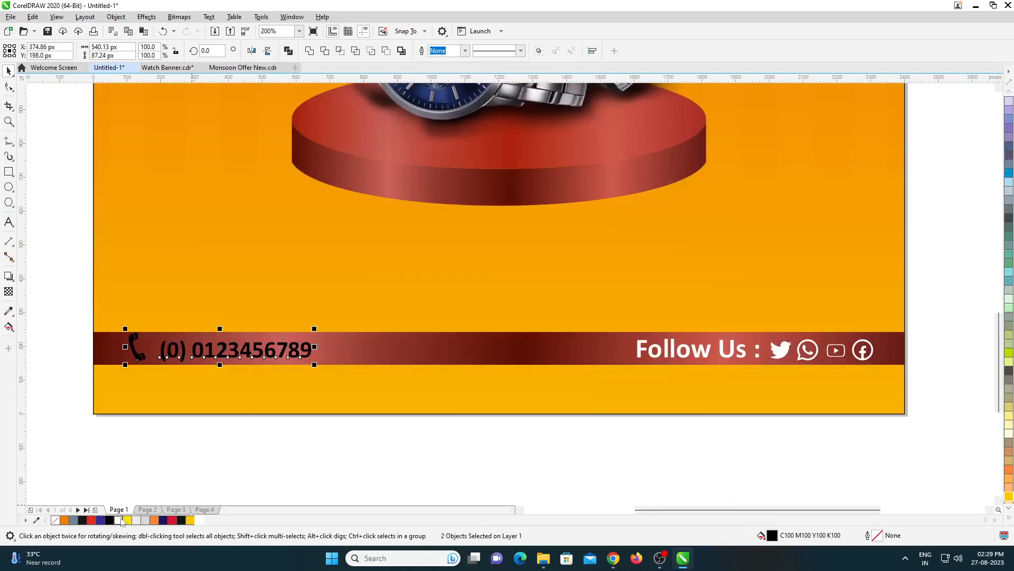
- Fill the phone icon and number with white and shrink them to about 478 px wide
click(120, 521)
scroll(282, 345, up, 1)
drag(347, 319, 305, 325)
scroll(329, 364, down, 1)
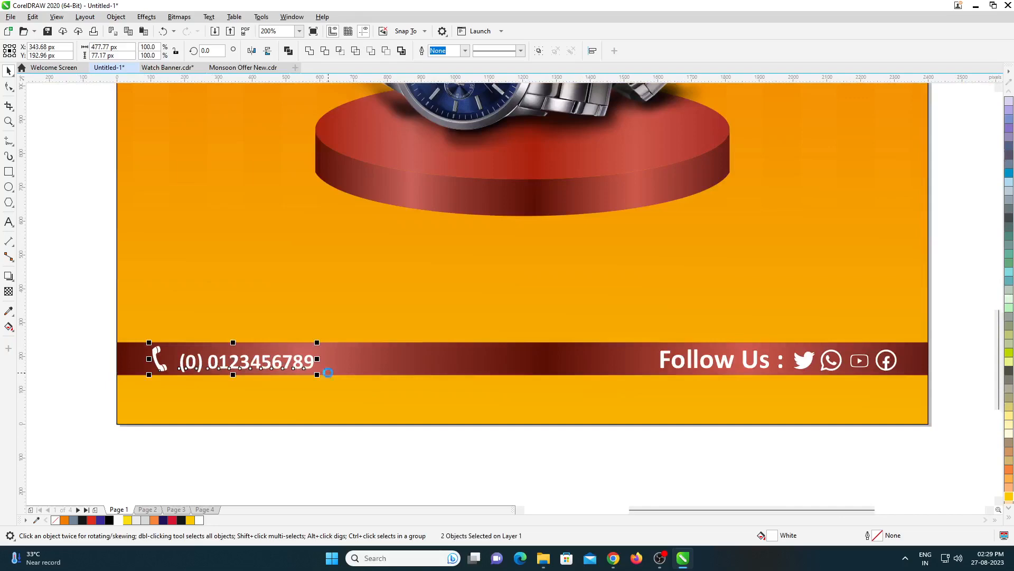
key(Page_Down)
click(593, 264)
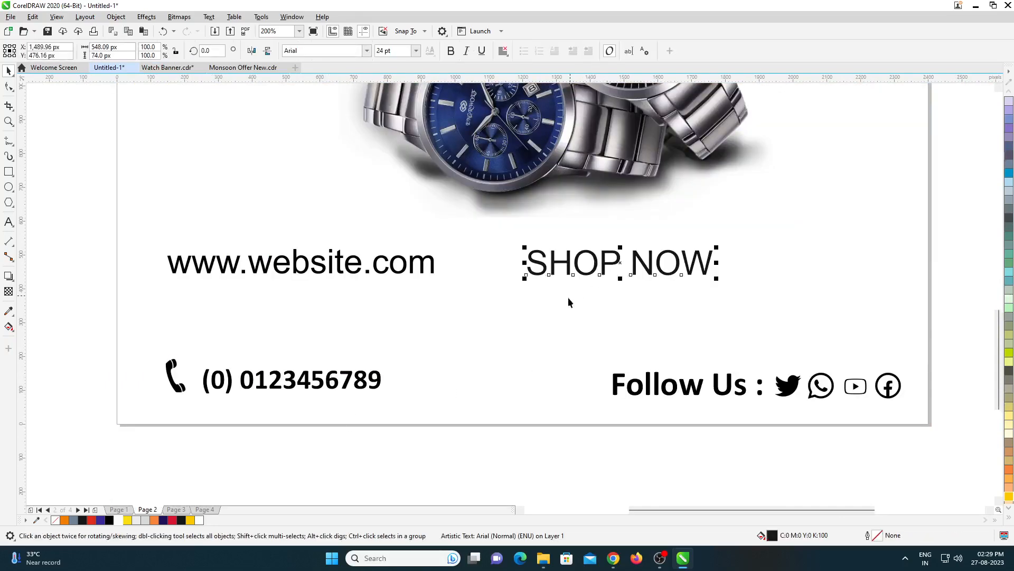
shift+click(413, 264)
key(ctrl+c)
key(Page_Up)
key(ctrl+v)
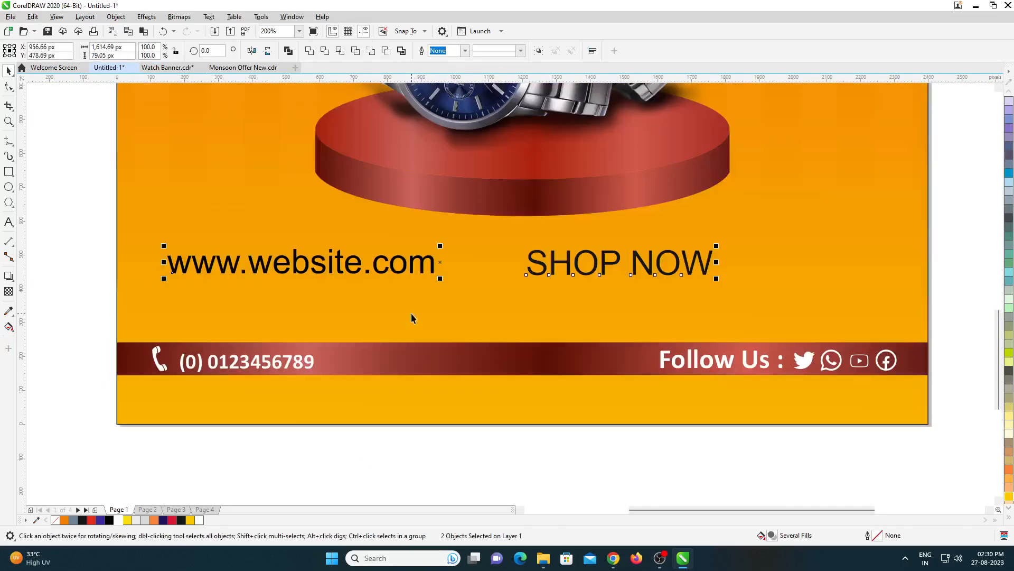
drag(440, 261, 464, 451)
- Place the SHOP NOW text on the orange area beneath the red strip and make it bold Calibri
click(577, 450)
drag(577, 450, 353, 406)
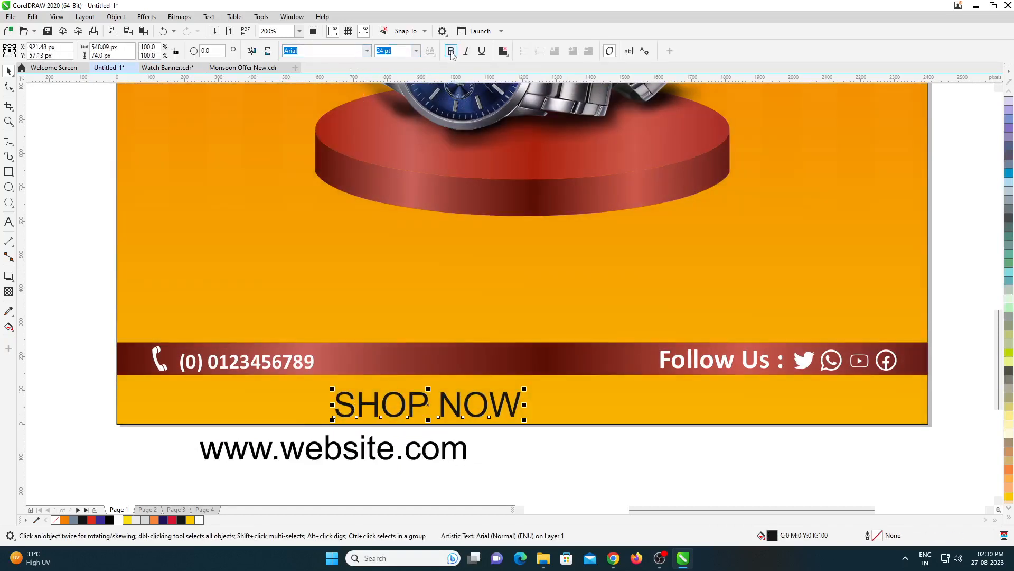
click(451, 52)
text(c)
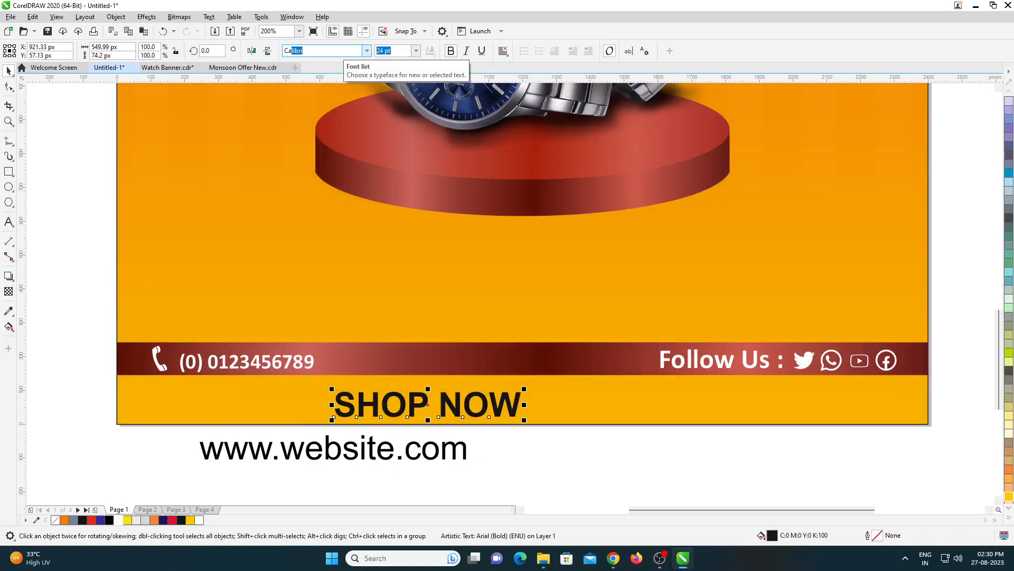
text(a)
key(Return)
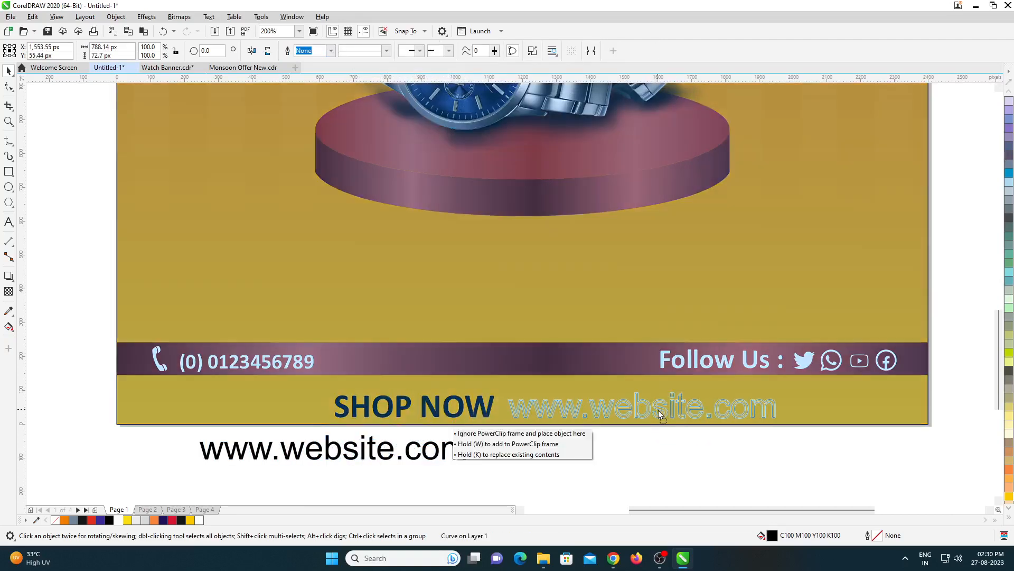
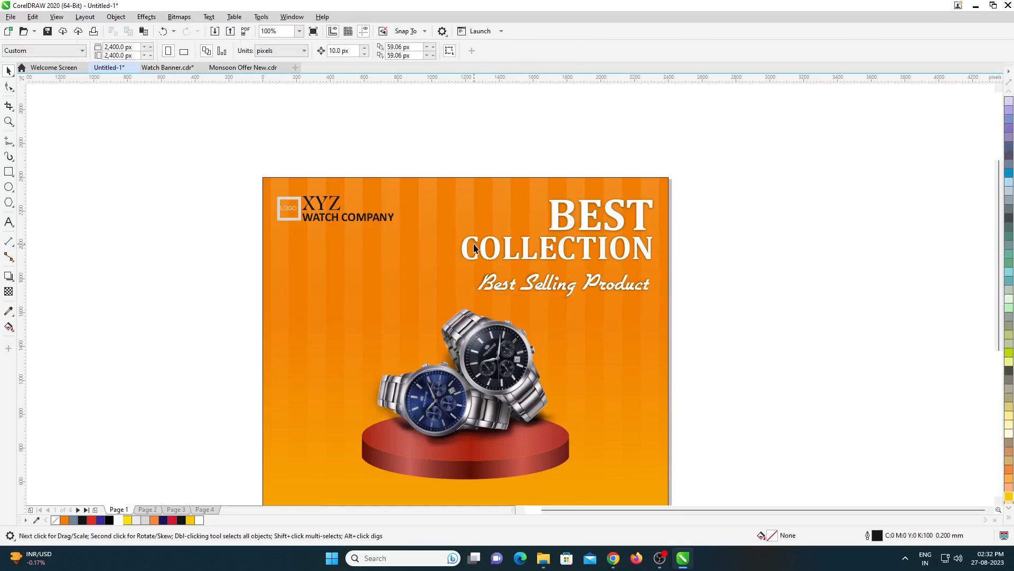
- Fill the square logo frame and the LOGO text inside it with black
scroll(482, 324, up, 2)
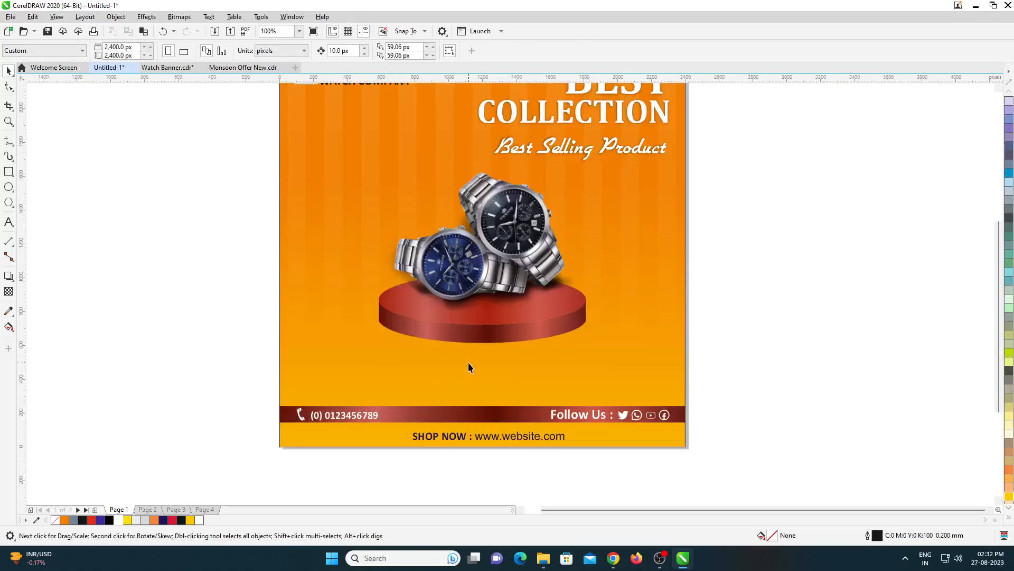
scroll(465, 360, down, 2)
scroll(413, 233, up, 2)
click(415, 231)
drag(524, 192, 463, 257)
drag(403, 281, 404, 280)
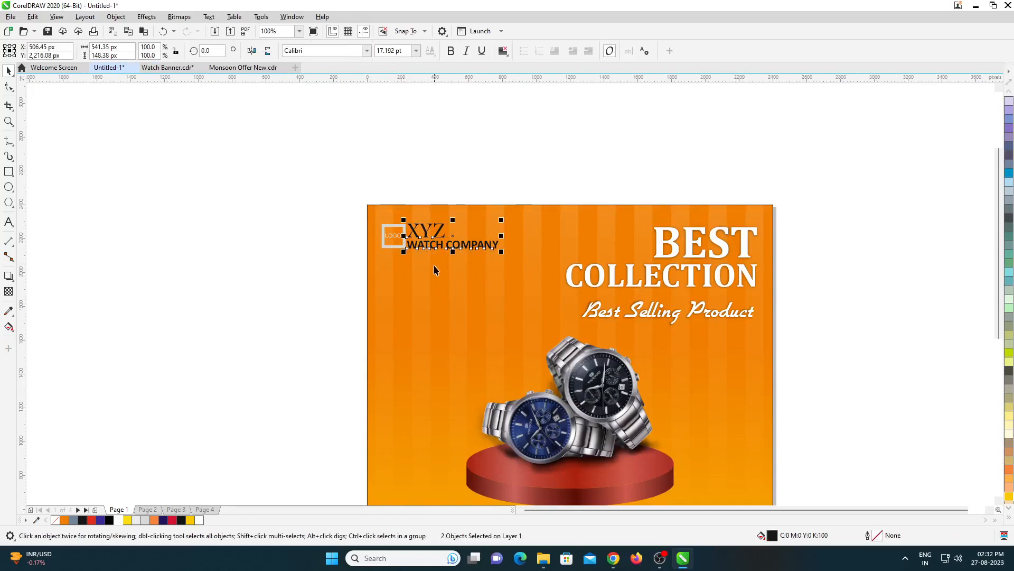
scroll(385, 226, up, 1)
click(381, 263)
click(109, 520)
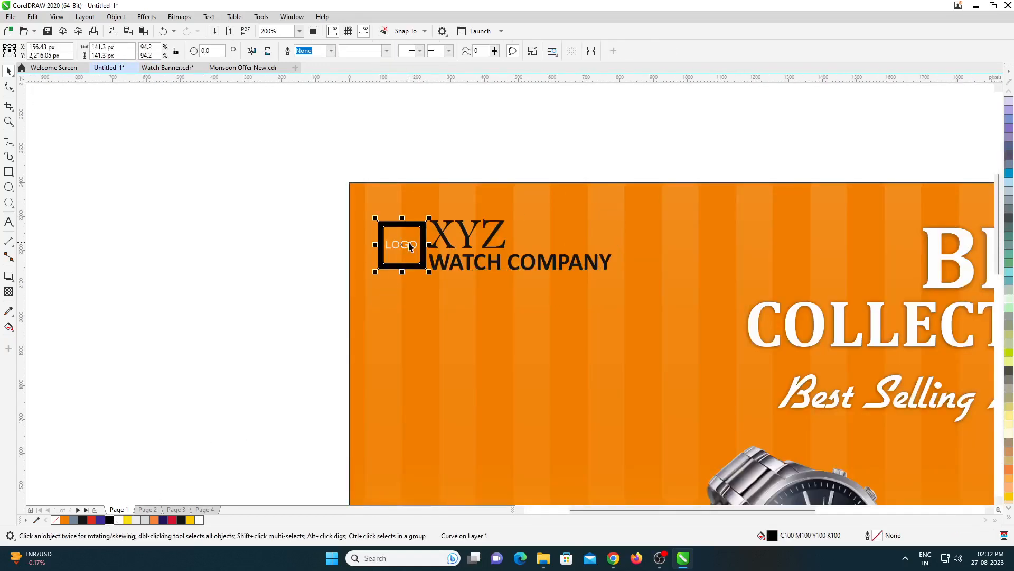
click(409, 242)
click(110, 520)
- Shrink the whole logo and company name block to about 649 px wide near the banner's upper-left corner
click(206, 231)
drag(206, 231, 634, 312)
drag(285, 200, 583, 264)
drag(608, 274, 592, 271)
scroll(389, 262, down, 1)
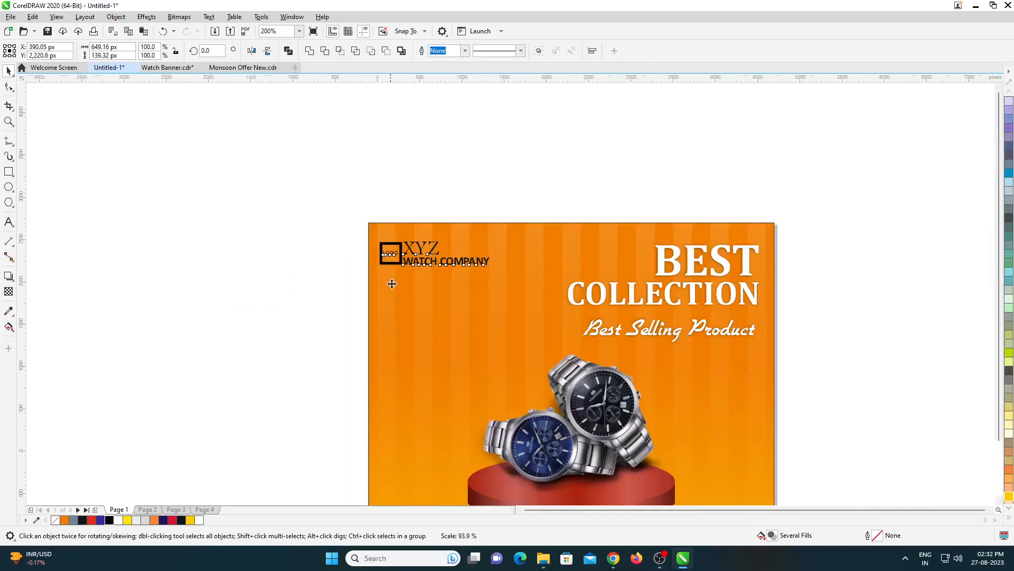
scroll(386, 272, down, 1)
scroll(428, 330, up, 1)
click(767, 299)
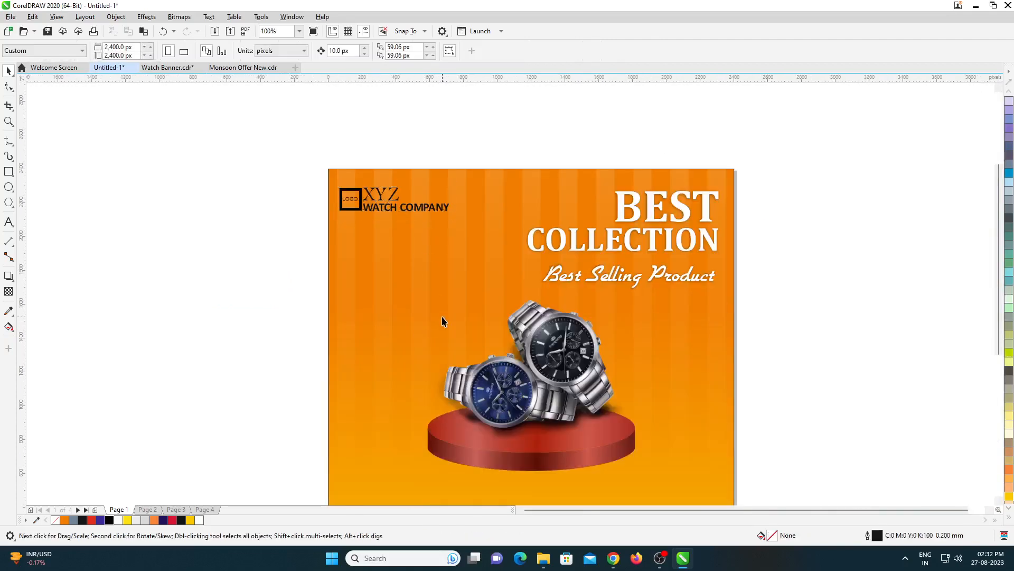
- Enlarge the watches and podium together to about 1348 px wide and move them slightly lower, keeping them centred
scroll(442, 318, down, 1)
drag(360, 277, 584, 382)
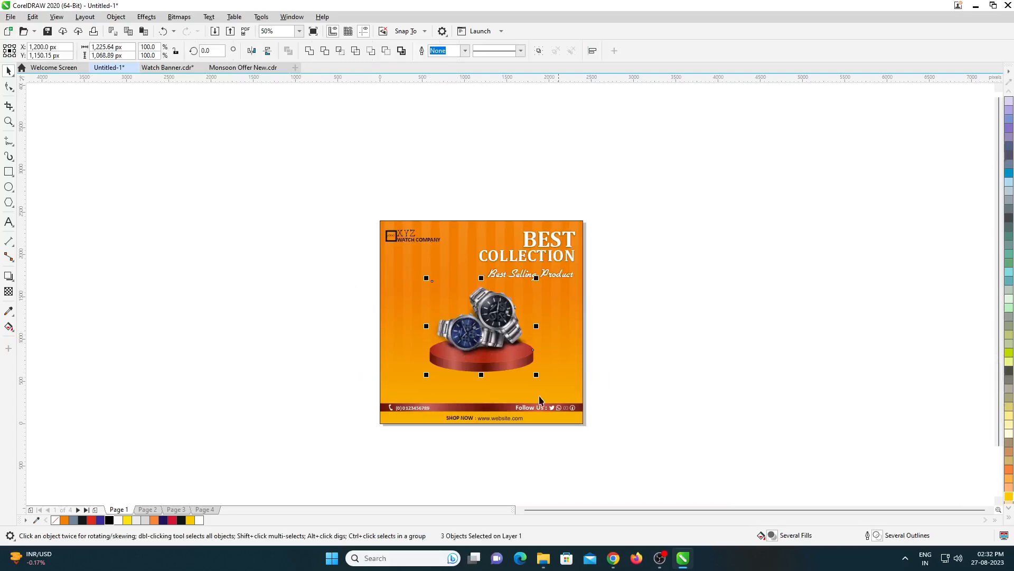
scroll(506, 375, up, 1)
drag(501, 265, 498, 281)
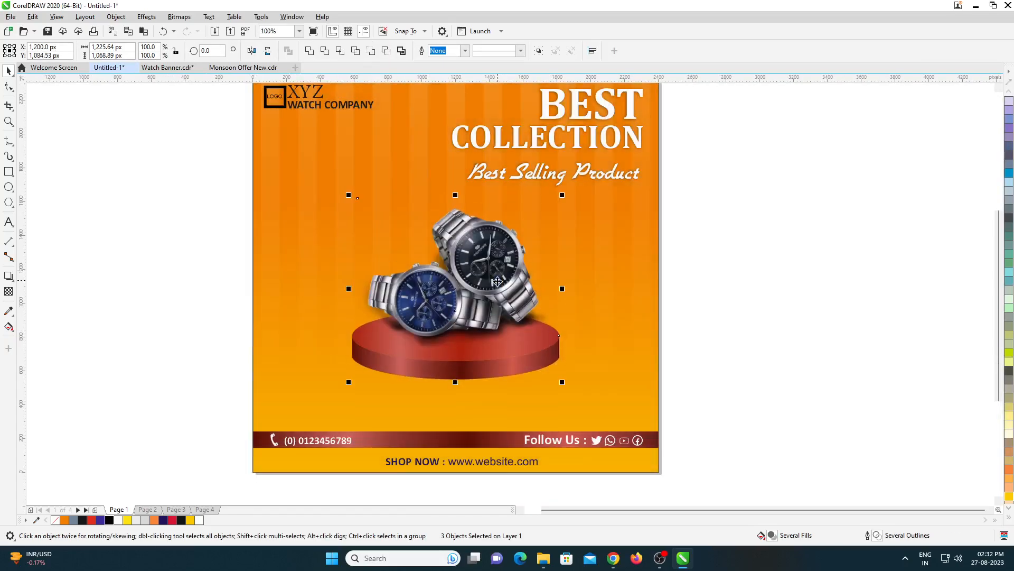
drag(562, 382, 573, 392)
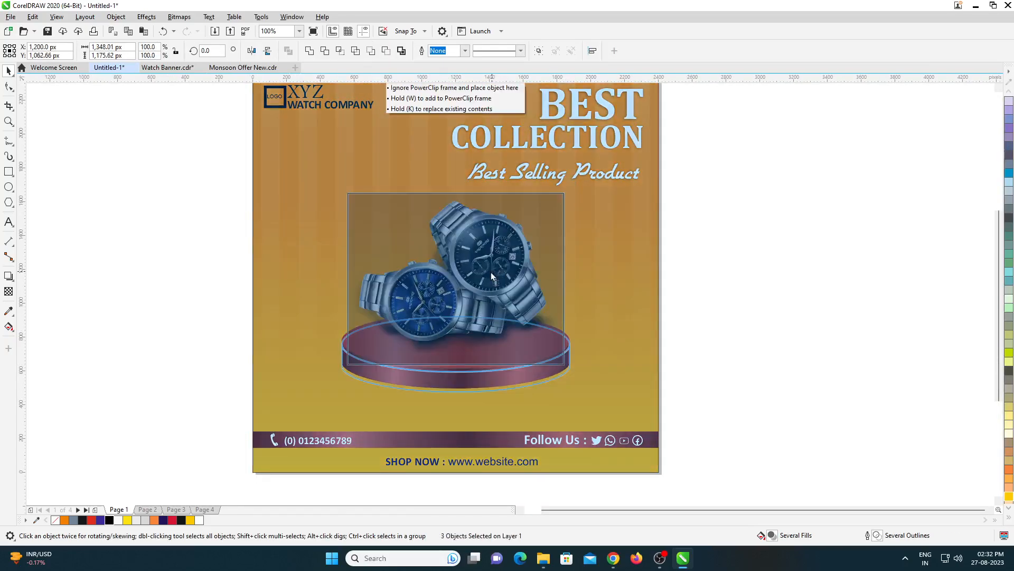
click(693, 319)
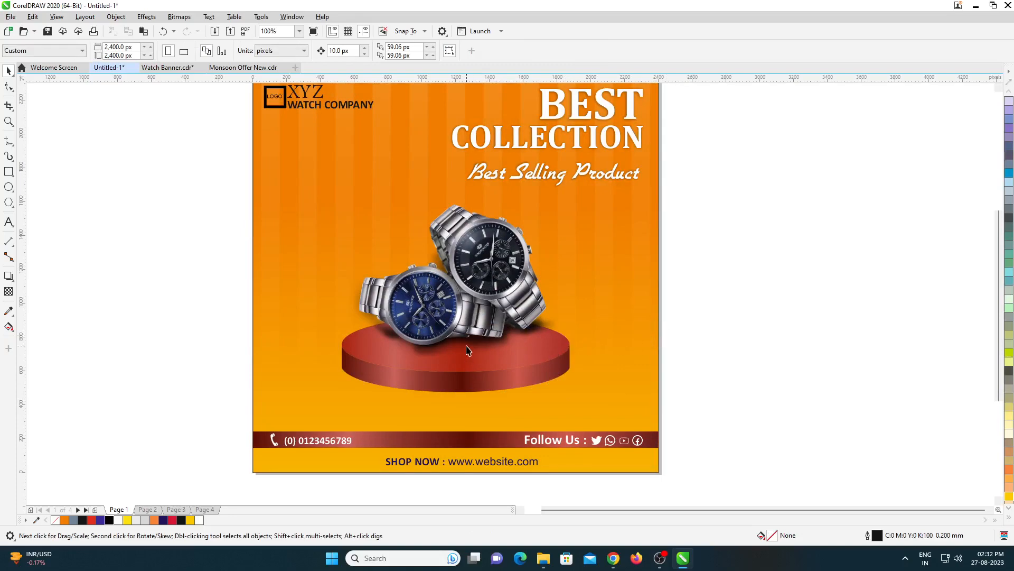
- Draw a rectangle about 539 × 278 px below the logo, round its corners to about 22 px and fill it black
scroll(306, 183, down, 2)
scroll(324, 149, up, 4)
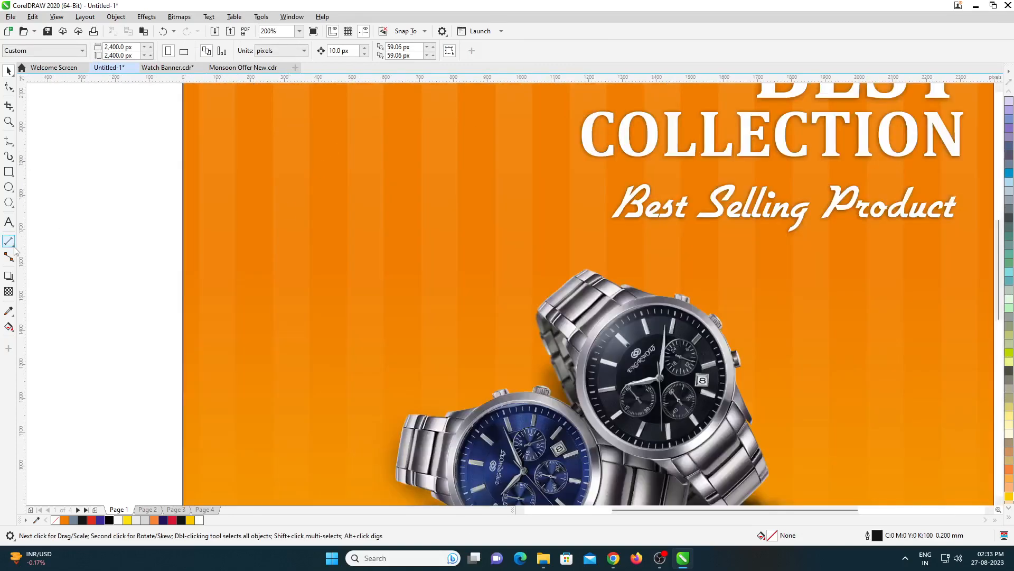
click(9, 171)
mouse_move(244, 177)
mouse_down()
mouse_move(290, 215)
mouse_move(427, 271)
mouse_up()
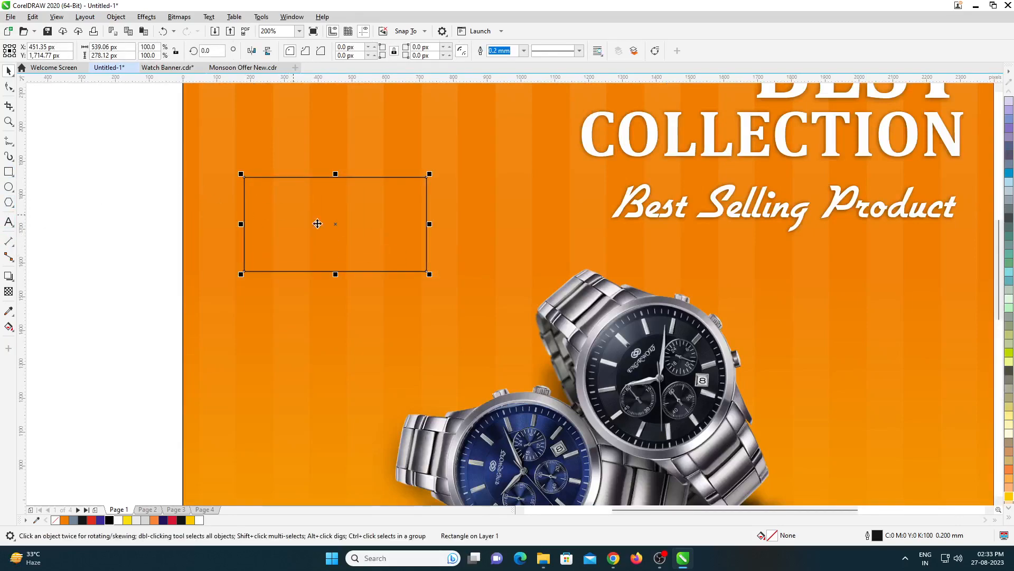
drag(245, 177, 251, 177)
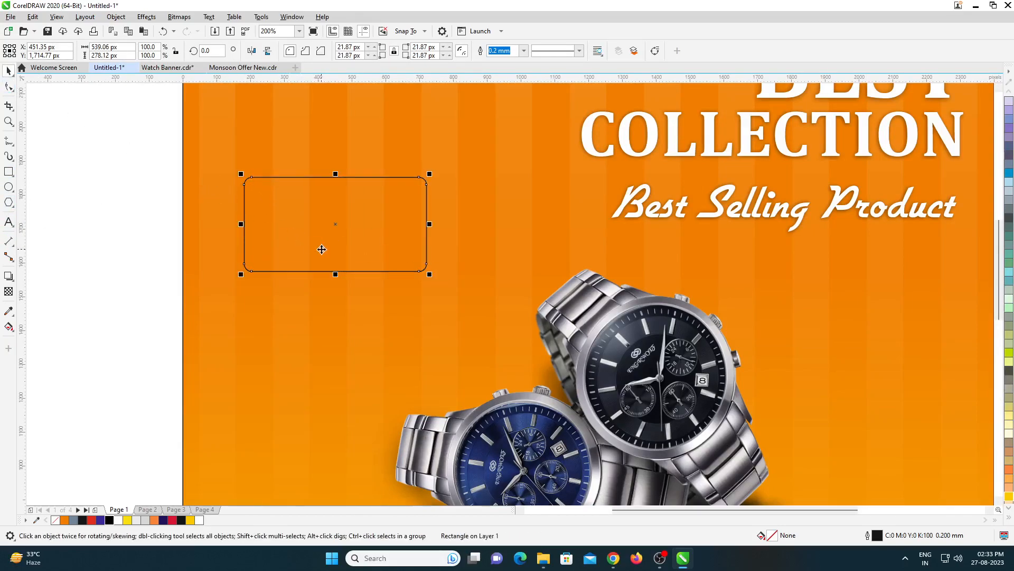
scroll(355, 275, down, 1)
click(108, 520)
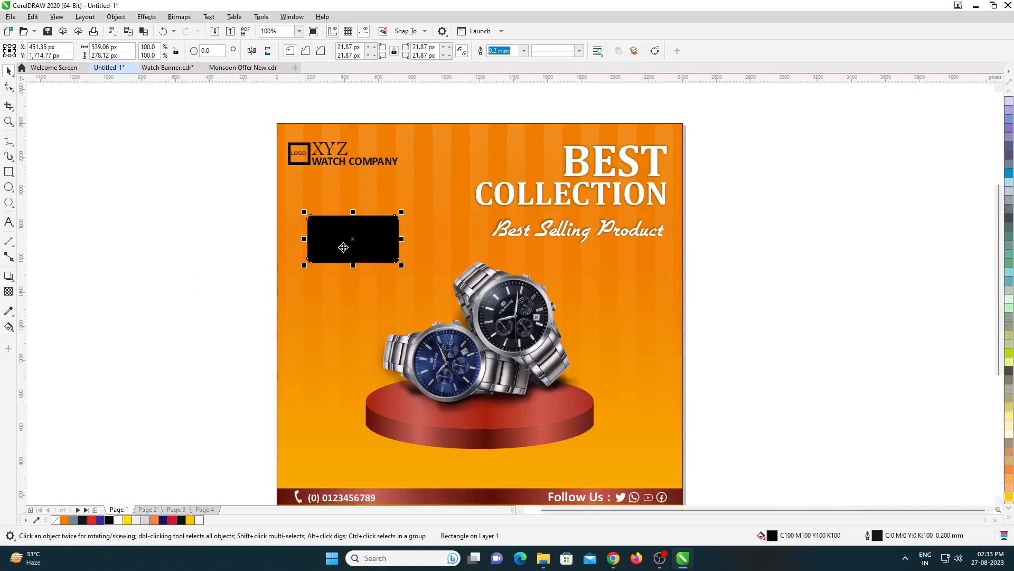
- Overlay a copy of the rounded rectangle rotated about 6.8°, fill it red and remove the outlines of both rectangles
scroll(351, 231, up, 1)
click(377, 236)
drag(262, 194, 234, 294)
click(92, 520)
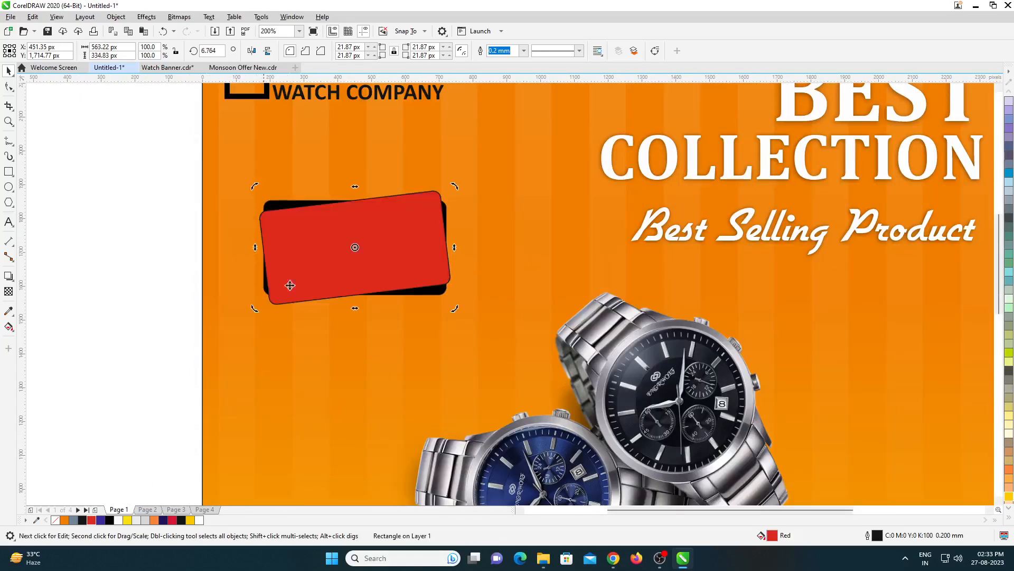
right_click(59, 521)
drag(169, 182, 489, 340)
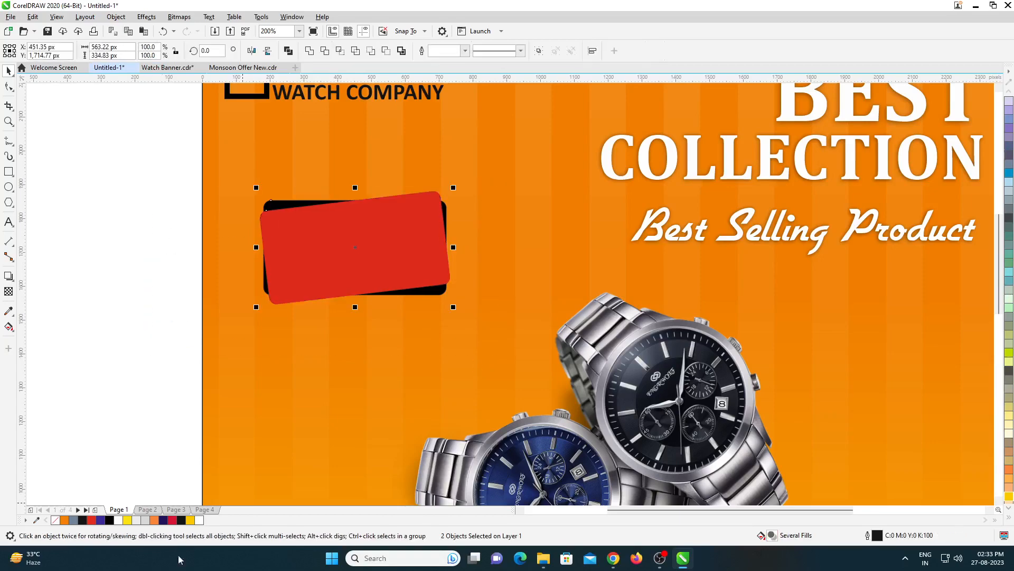
right_click(56, 522)
click(346, 364)
- Tilt the red rectangle clockwise and rotate both rectangles about 2.5° counterclockwise so that they slant in opposite directions
scroll(345, 363, down, 1)
scroll(345, 278, up, 1)
double_click(354, 313)
drag(454, 273, 455, 297)
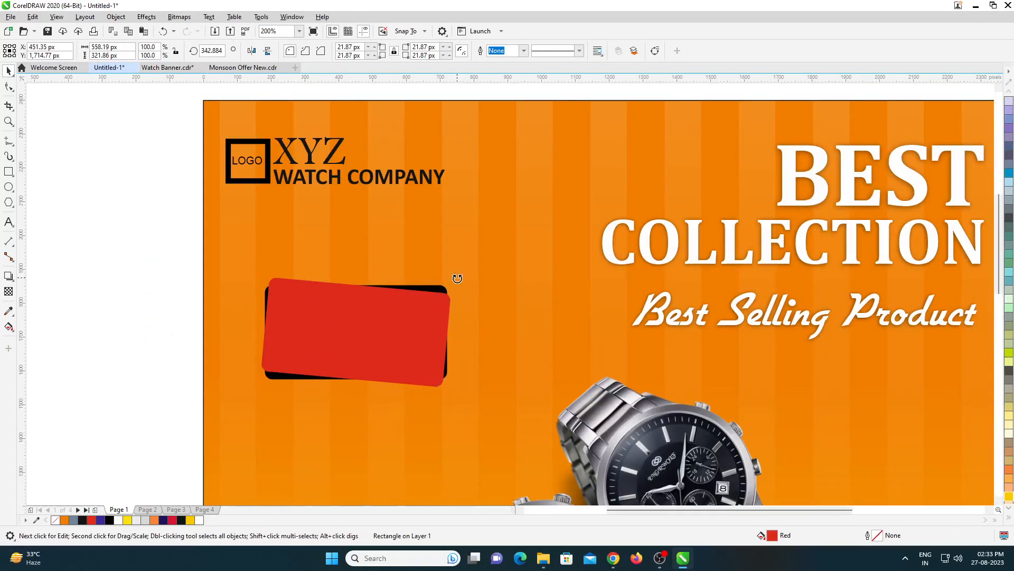
drag(120, 233, 460, 396)
click(423, 341)
drag(457, 268, 452, 264)
- Draw a circle about 41 px wide just off the rectangles' lower-left corner, fill it black and remove its outline
scroll(297, 408, down, 1)
scroll(245, 449, up, 2)
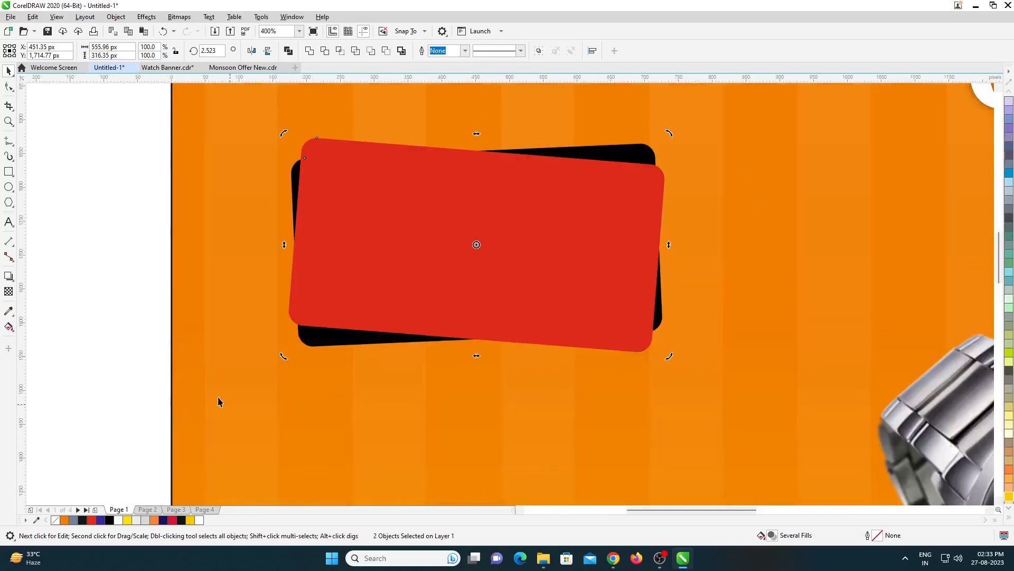
click(8, 187)
mouse_move(274, 356)
mouse_down()
mouse_move(298, 376)
mouse_move(293, 360)
mouse_up()
key(space)
scroll(279, 375, up, 1)
scroll(293, 364, down, 1)
scroll(277, 390, up, 1)
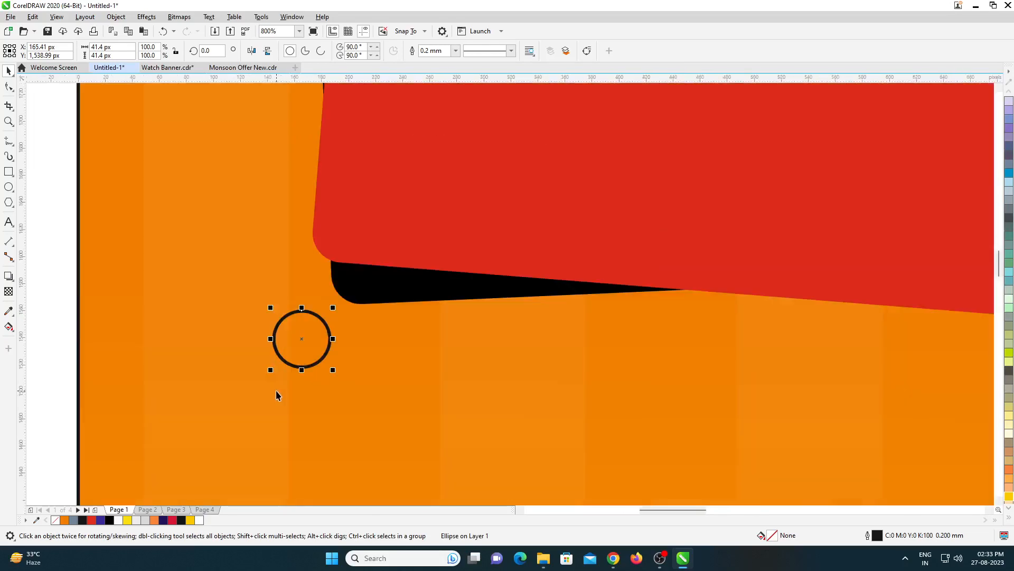
click(110, 520)
right_click(55, 520)
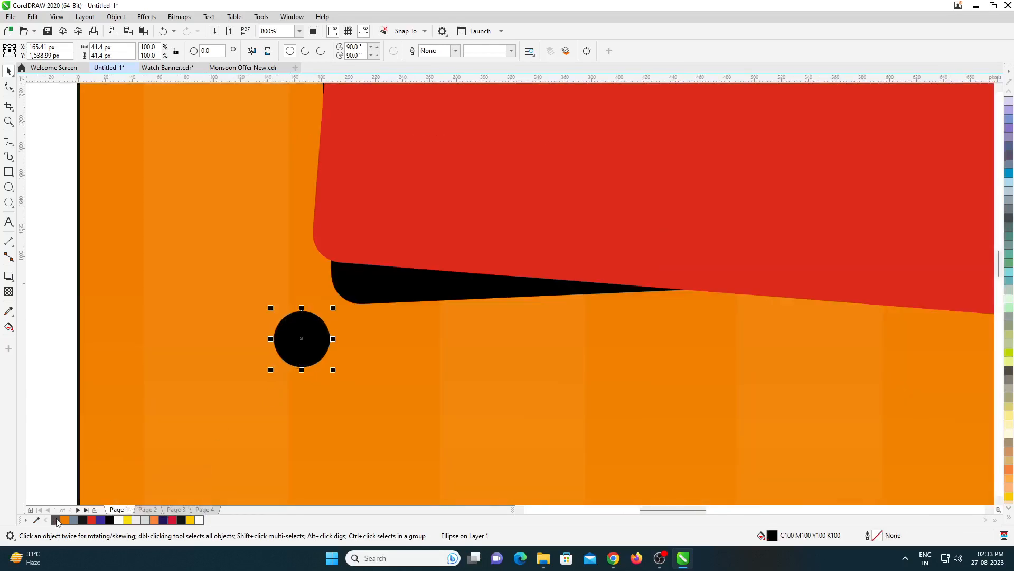
- Overlay a red copy of the circle shrunk to about 40 px, offset so the black circle forms a shadow edge
scroll(333, 368, up, 1)
drag(327, 374, 326, 376)
click(92, 520)
scroll(306, 309, down, 3)
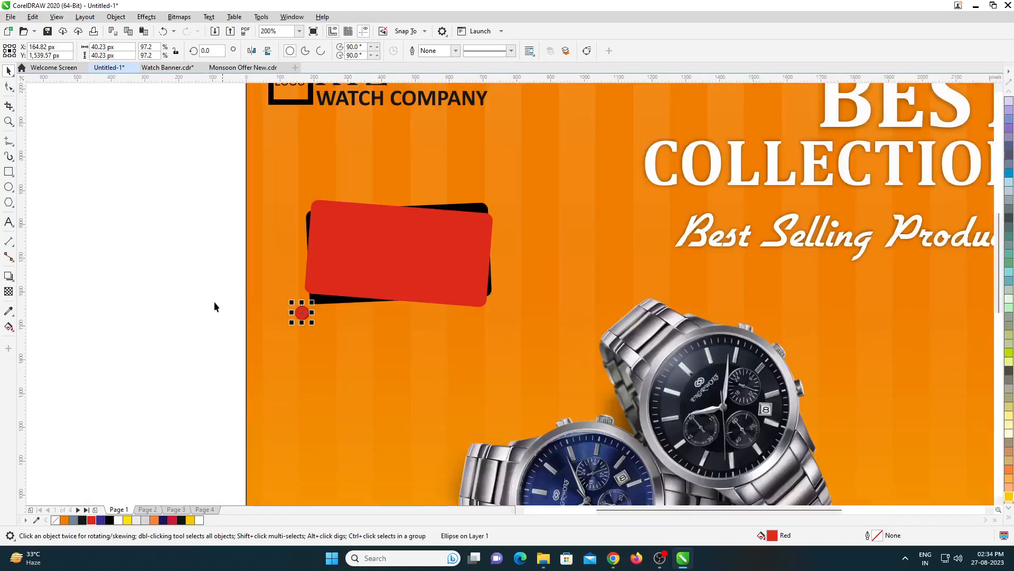
scroll(295, 308, up, 2)
key(Down)
scroll(325, 310, up, 1)
drag(325, 311, 322, 308)
scroll(347, 310, down, 3)
scroll(331, 309, up, 1)
- Copy the red and black circle pair diagonally down and left, shrinking the copy to about 37 px wide
drag(226, 287, 375, 355)
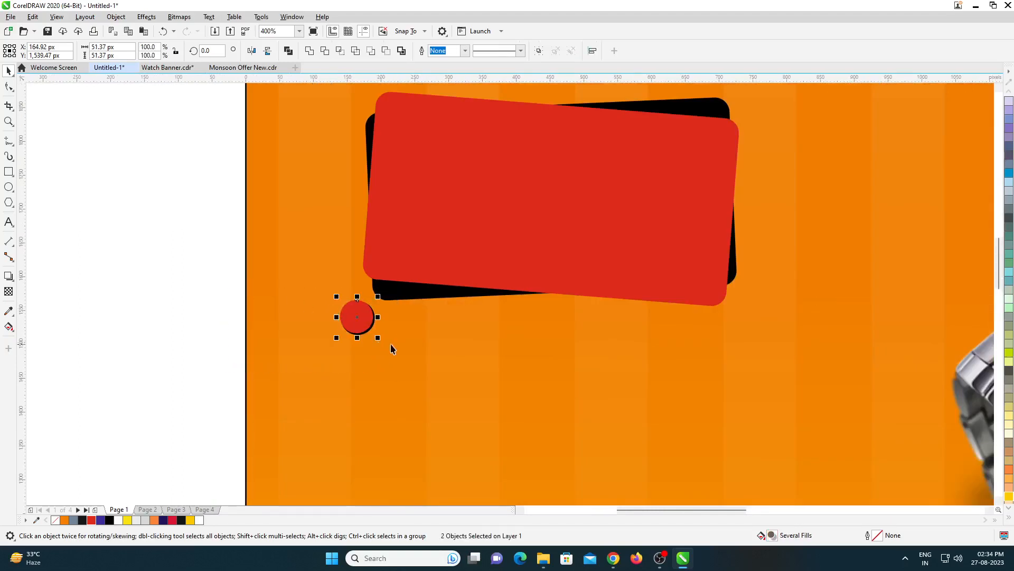
drag(359, 319, 328, 376)
right_click(327, 348)
scroll(354, 357, up, 1)
scroll(322, 340, up, 1)
scroll(343, 344, down, 2)
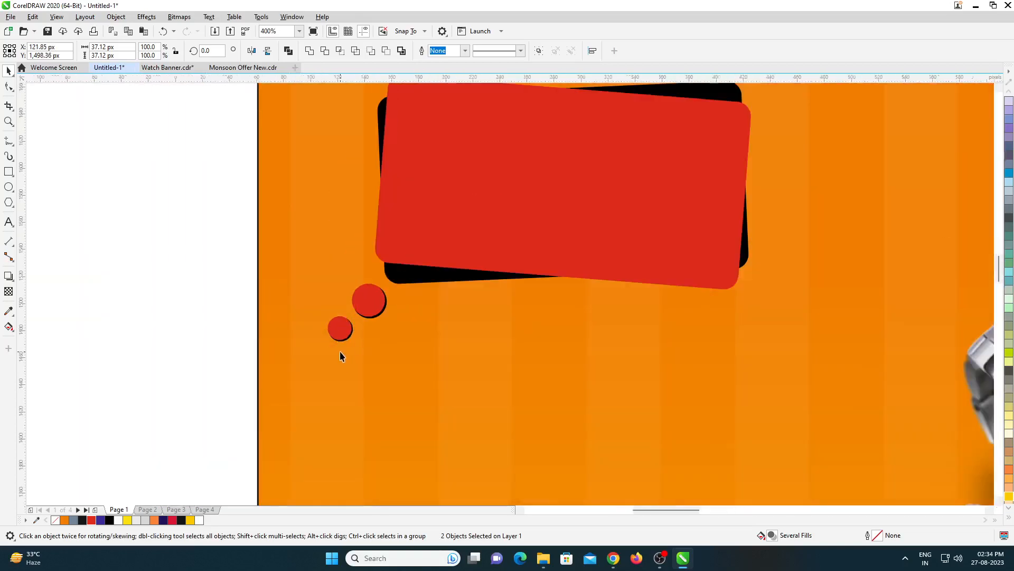
- Add a third circle pair about 31 px wide below and left of the second to complete the bubble trail
scroll(343, 317, up, 1)
drag(344, 312, 306, 351)
right_click(305, 351)
scroll(306, 351, up, 1)
drag(362, 400, 354, 397)
scroll(335, 329, down, 4)
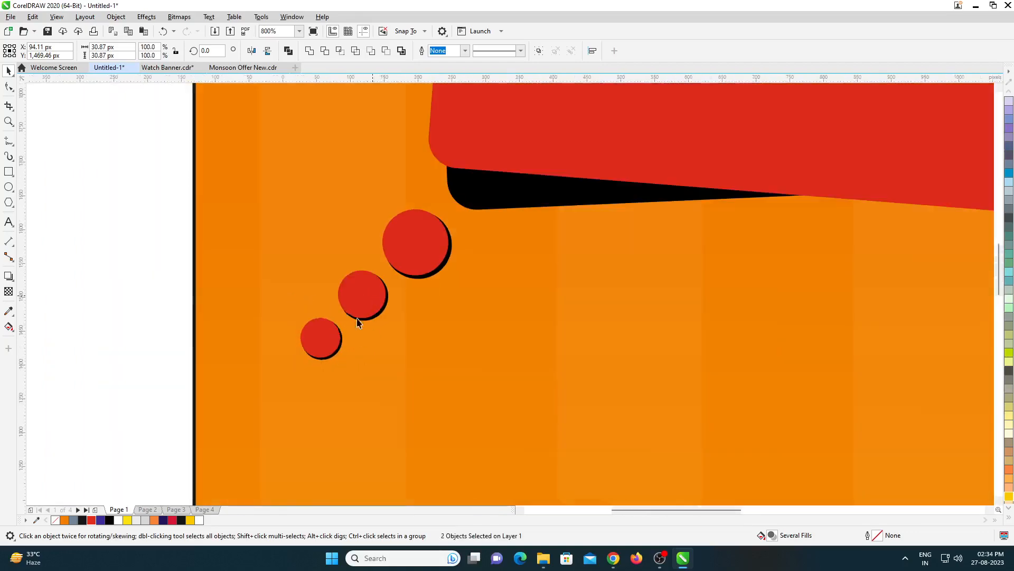
scroll(371, 279, up, 1)
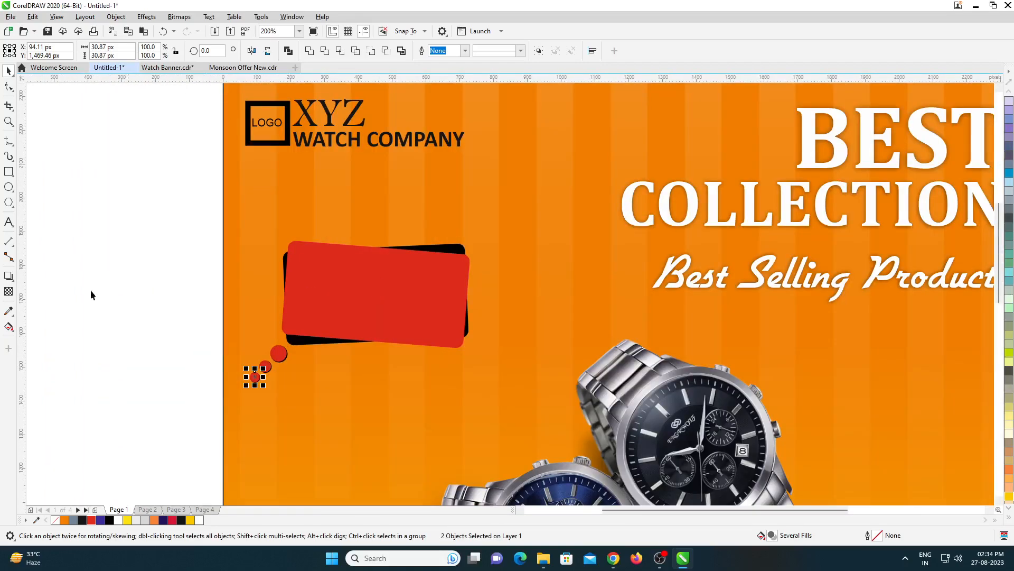
- Add the text "50%" in bold Arial, place it on the red rectangle about 377 px wide and fill it yellow
click(8, 223)
click(119, 317)
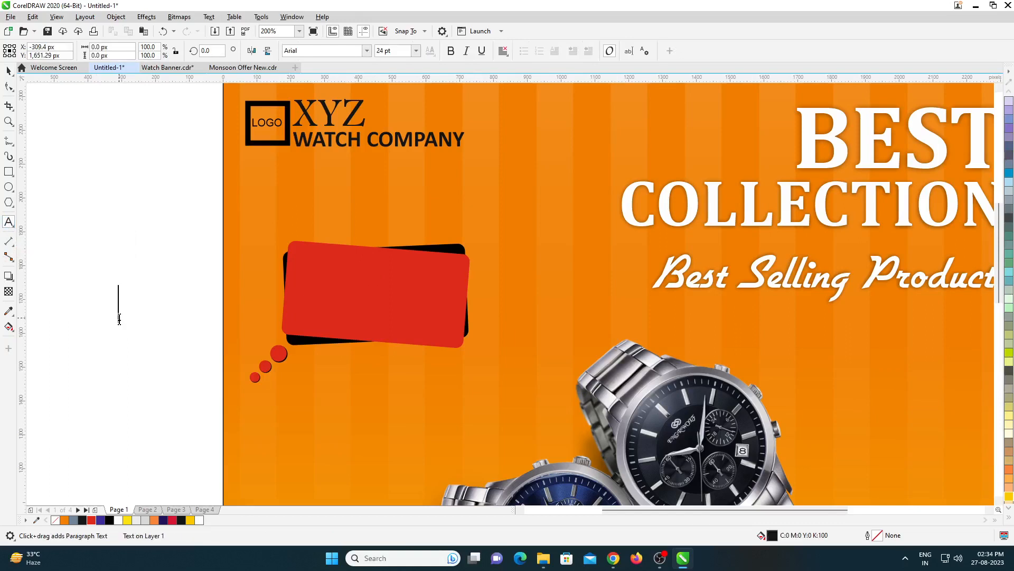
text(50%)
key(ctrl+space)
click(367, 51)
click(368, 51)
click(450, 51)
drag(169, 309, 473, 362)
scroll(382, 293, up, 1)
click(127, 520)
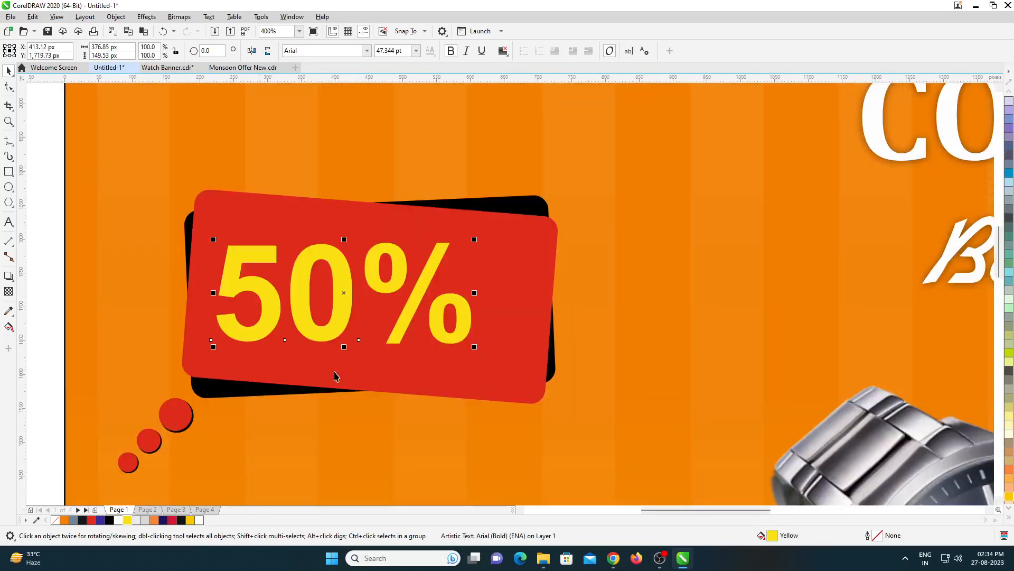
- Raise the 50% text slightly and place a black copy behind it, offset downward as a hard shadow
drag(405, 276, 405, 272)
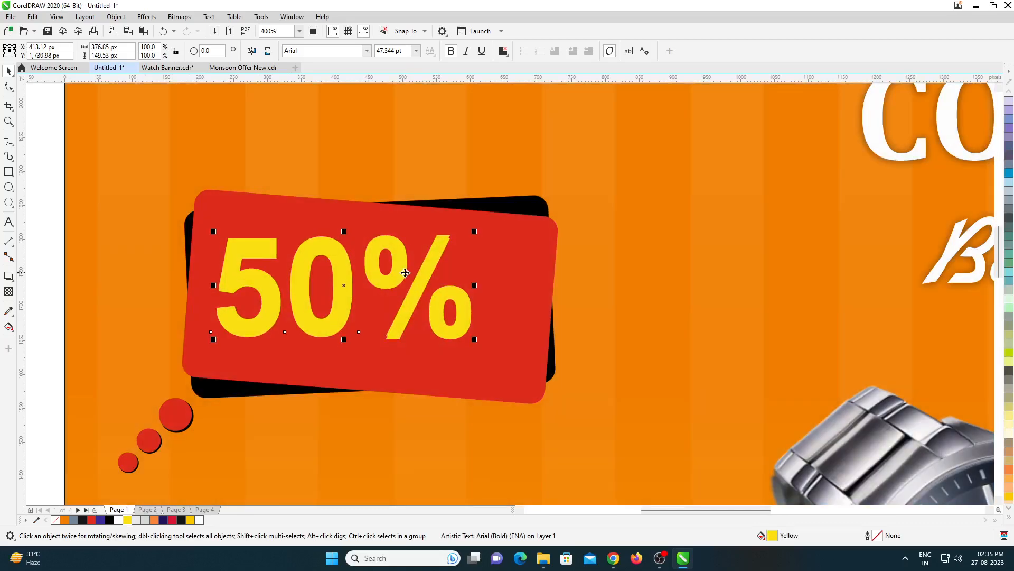
click(109, 520)
scroll(320, 280, up, 1)
click(357, 265)
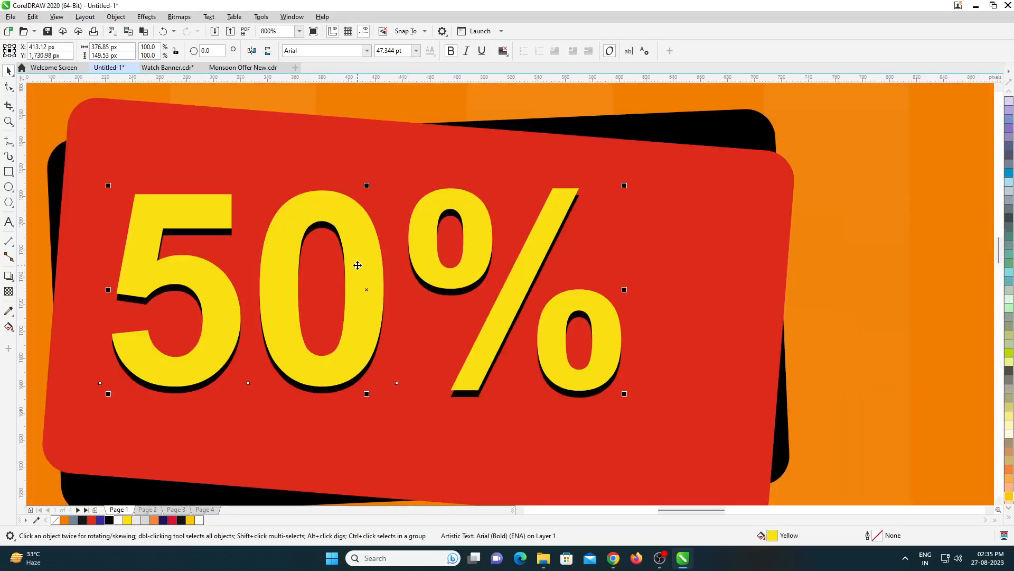
scroll(371, 257, down, 1)
- Add the text "OFF" in bold Arial and place it below the percent sign at about 157 px wide
click(9, 224)
click(57, 283)
text(OFGF)
key(shift+Left)
key(shift+Left)
text(F)
key(ctrl+space)
drag(83, 281, 457, 388)
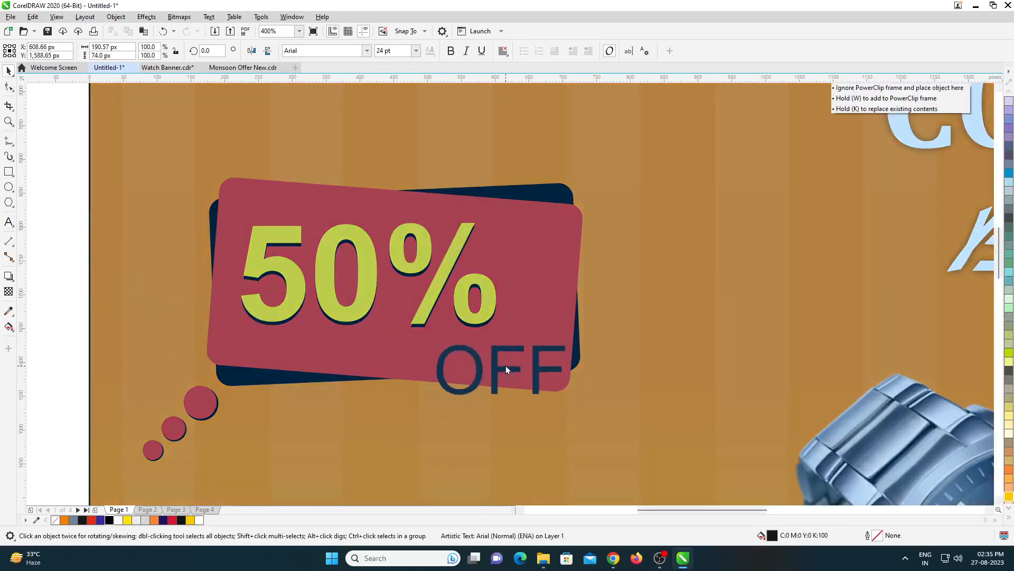
scroll(506, 366, up, 1)
drag(619, 415, 573, 422)
scroll(430, 346, down, 1)
click(451, 50)
- Overlay a yellow copy of the OFF text, offset slightly so the black original forms a hard shadow
scroll(442, 338, up, 1)
click(126, 520)
key(ctrl+z)
key(Up)
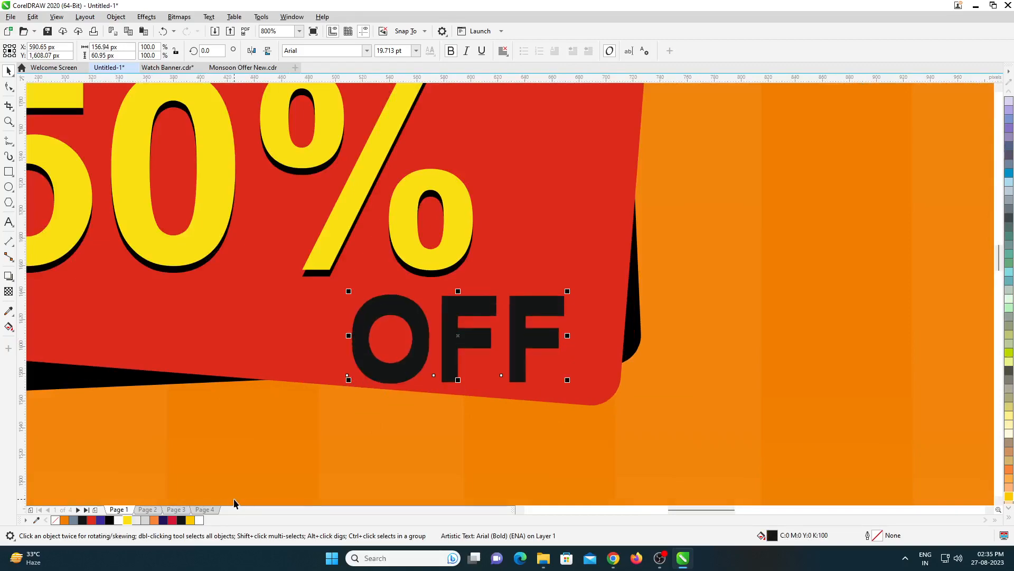
click(126, 520)
drag(473, 335, 474, 338)
scroll(484, 349, down, 1)
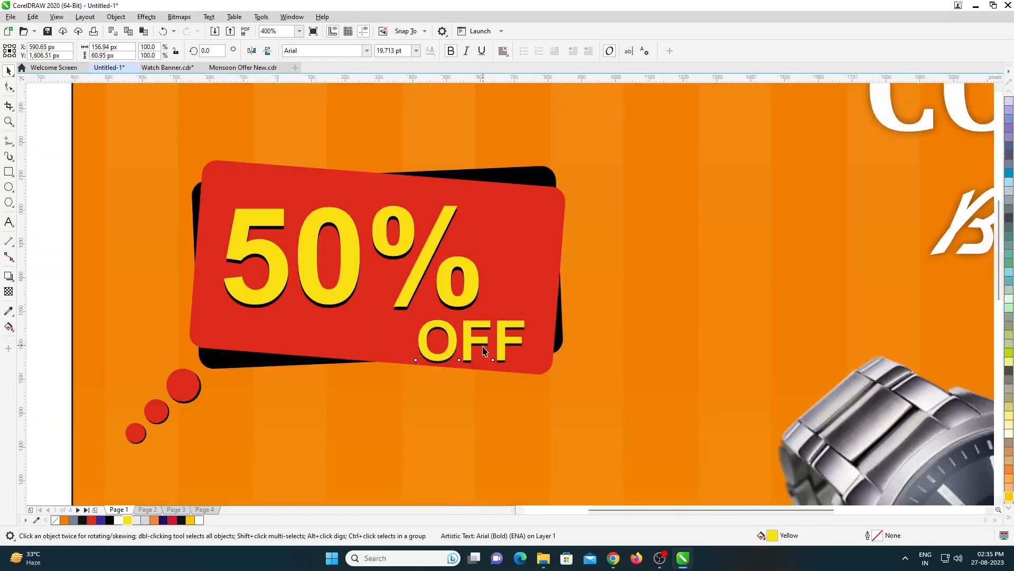
scroll(484, 349, down, 2)
scroll(410, 397, up, 1)
scroll(310, 305, down, 2)
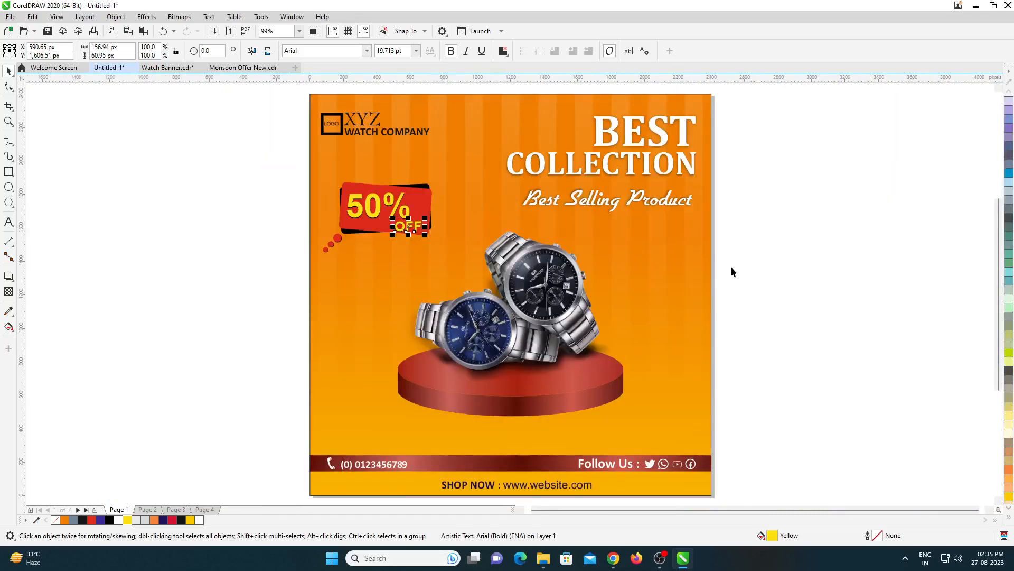
click(650, 337)
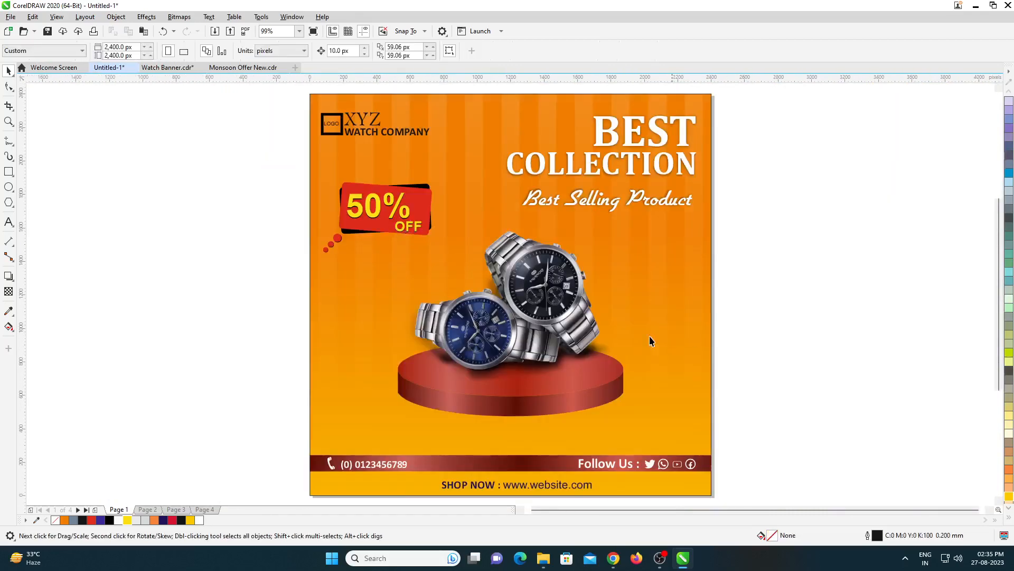
click(655, 131)
scroll(655, 131, up, 2)
scroll(476, 294, down, 1)
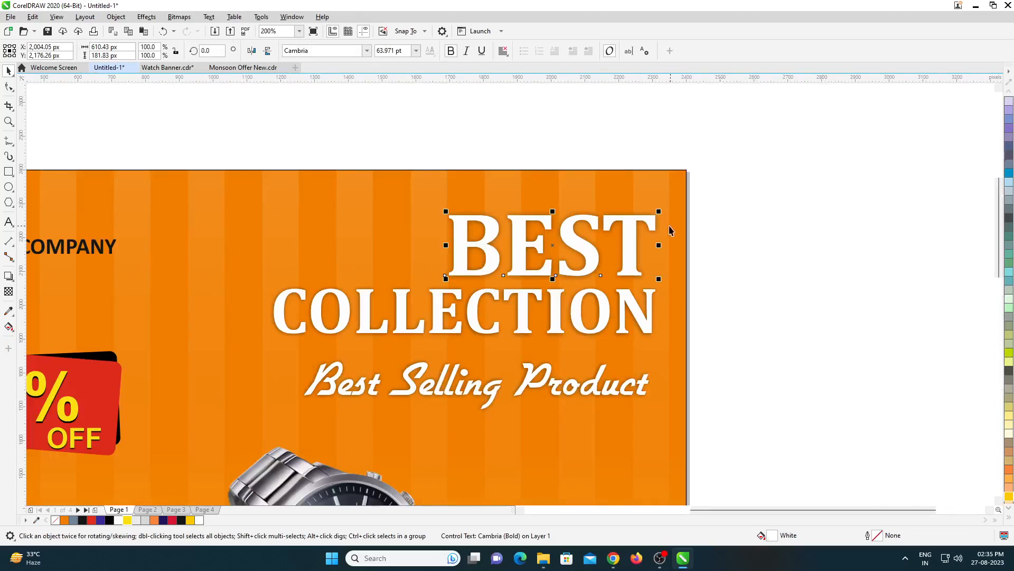
- Select the complete 50% OFF badge with its circles and enlarge it to about 750 px wide beneath the logo
scroll(552, 162, down, 2)
scroll(431, 190, up, 1)
drag(307, 149, 435, 198)
drag(265, 226, 452, 354)
drag(433, 308, 449, 326)
scroll(406, 261, down, 1)
scroll(425, 296, up, 1)
drag(427, 284, 431, 286)
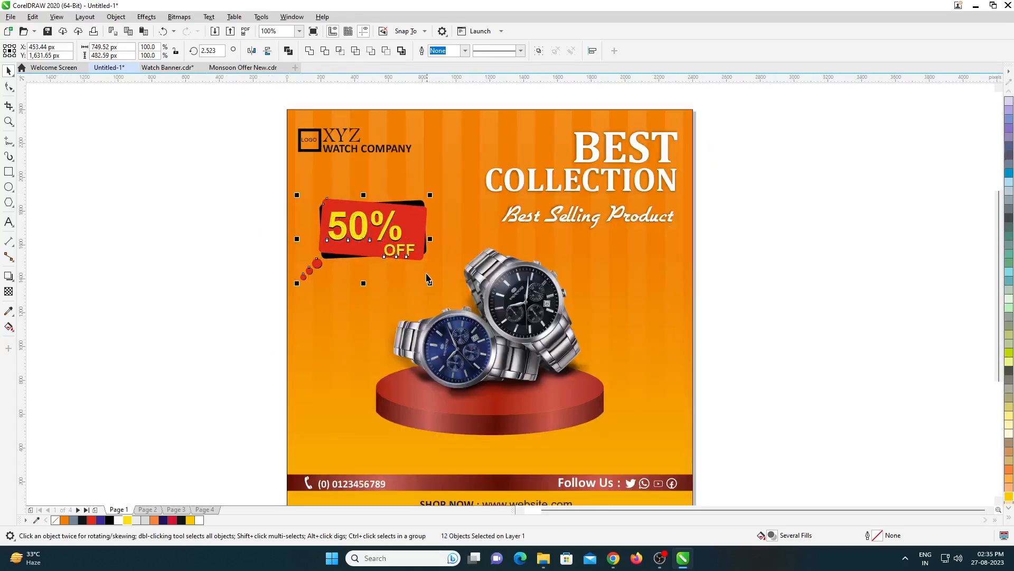
- Draw a circle about 477 px in diameter on page 4 as the base of a watch dial
scroll(430, 286, down, 1)
scroll(475, 343, up, 1)
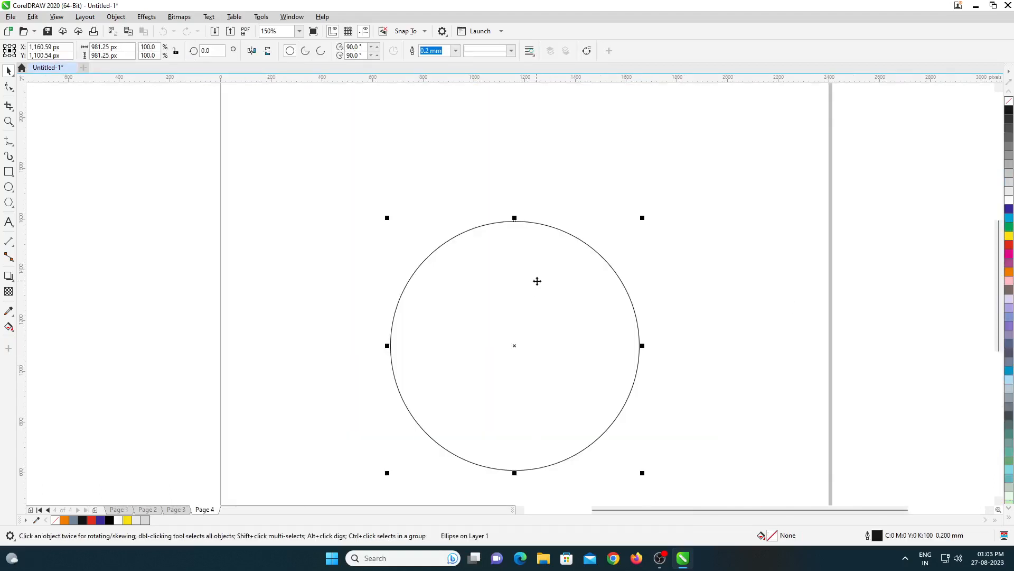
key(Delete)
key(F7)
drag(486, 299, 607, 420)
key(space)
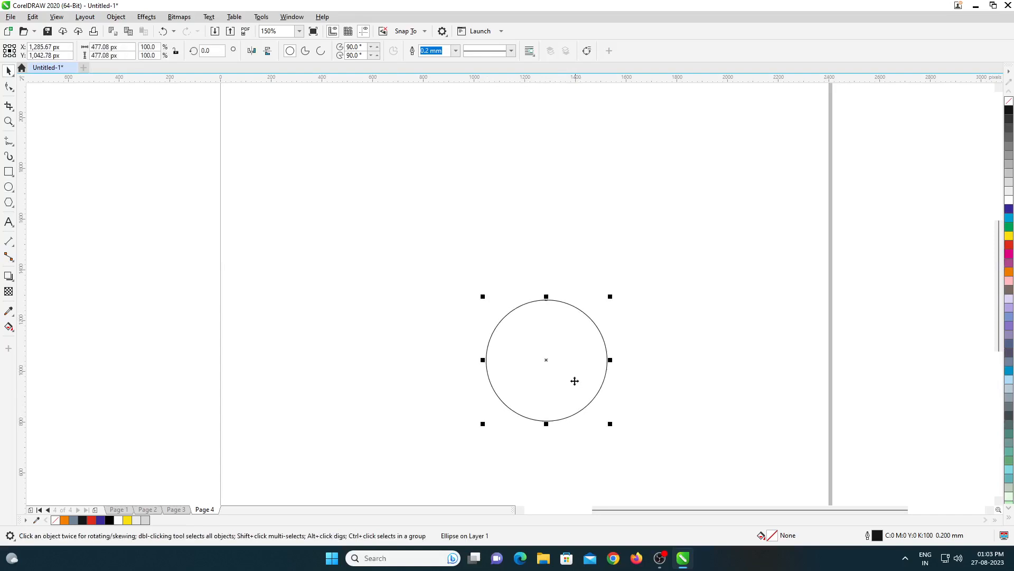
scroll(521, 333, up, 2)
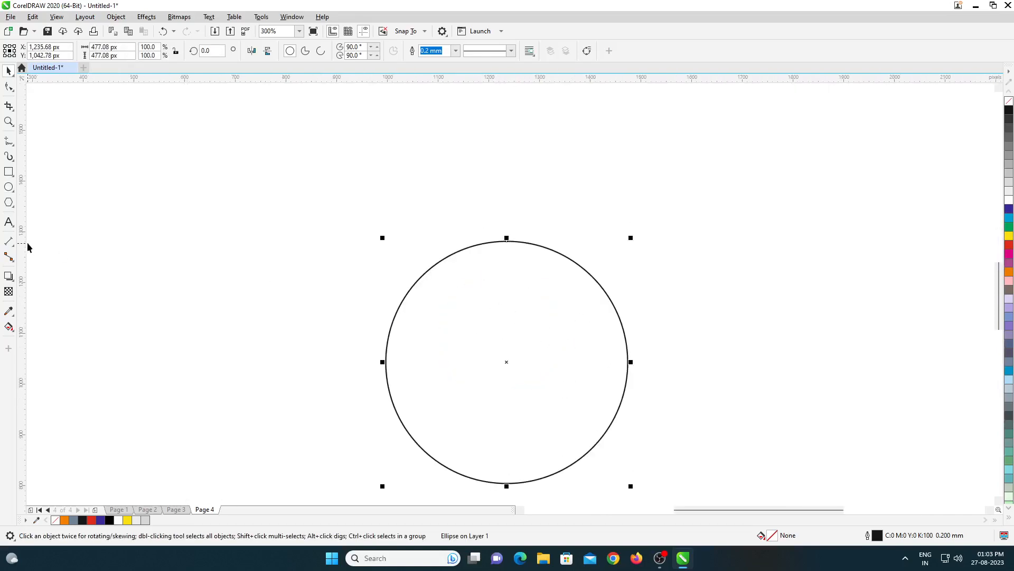
- Draw a vertical bar about 16 by 49 px centred across the circle's topmost point, filled black without outline
click(9, 172)
scroll(492, 235, up, 2)
drag(493, 235, 500, 296)
key(space)
scroll(569, 227, down, 4)
scroll(469, 213, up, 4)
scroll(503, 280, up, 2)
click(110, 520)
right_click(55, 520)
scroll(528, 350, down, 3)
scroll(512, 301, up, 3)
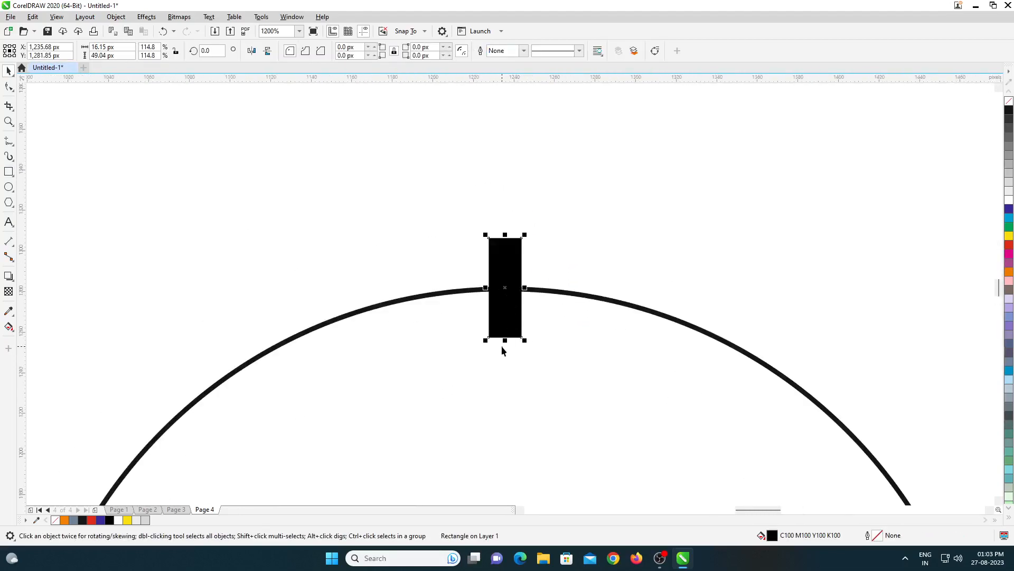
- Shorten the black bar from its lower end to about 43.5 px and narrow it to about 13 px
drag(504, 343, 504, 331)
scroll(517, 282, up, 2)
scroll(495, 233, down, 4)
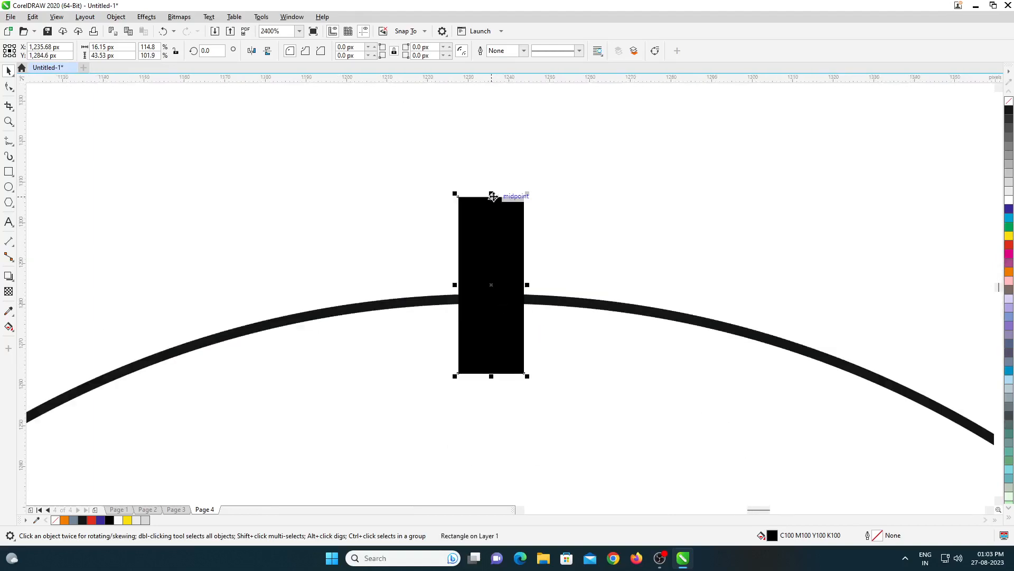
shift+click(520, 259)
click(623, 268)
click(499, 240)
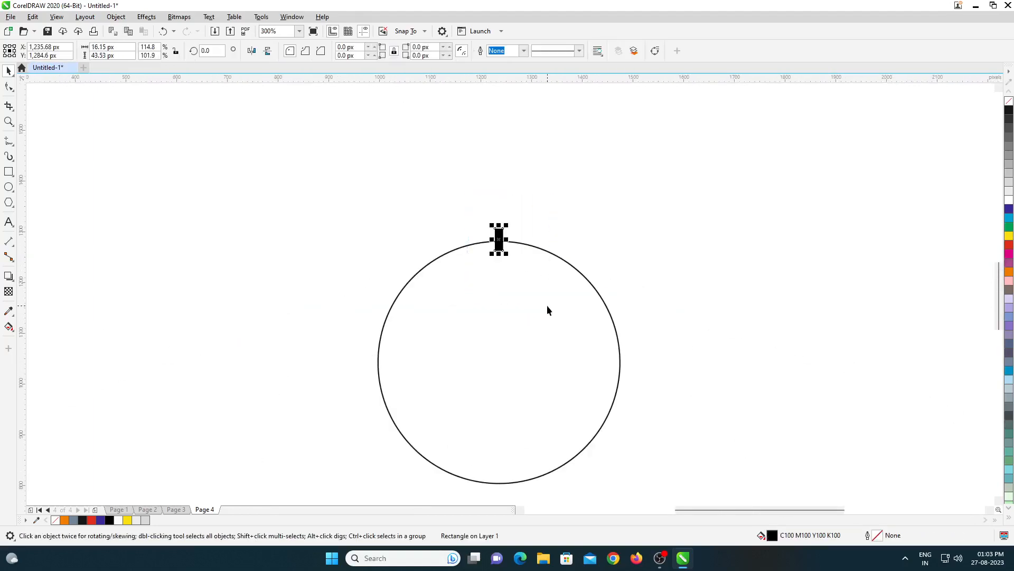
scroll(491, 237, up, 3)
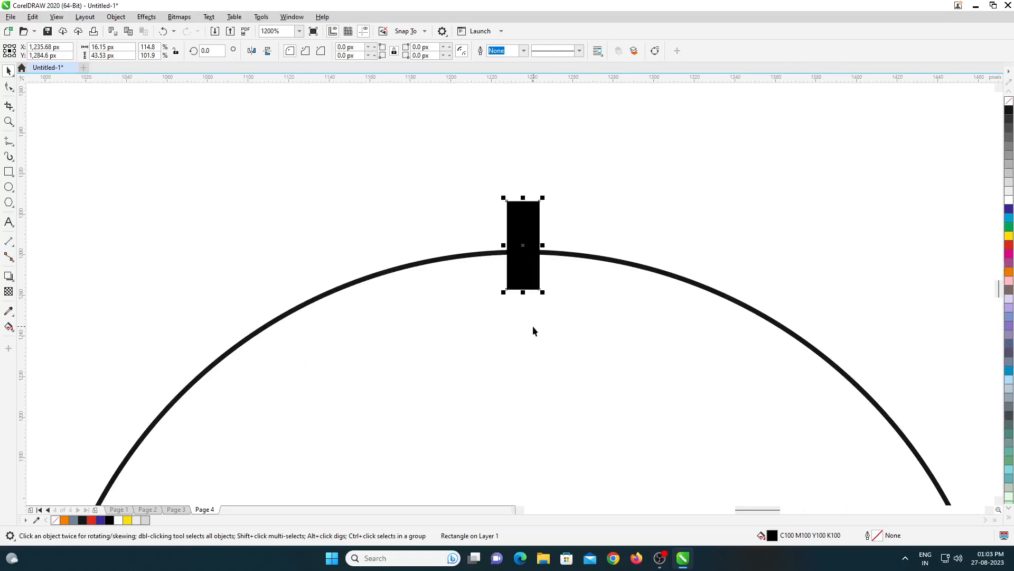
scroll(543, 243, up, 2)
drag(543, 236, 530, 236)
scroll(530, 238, down, 1)
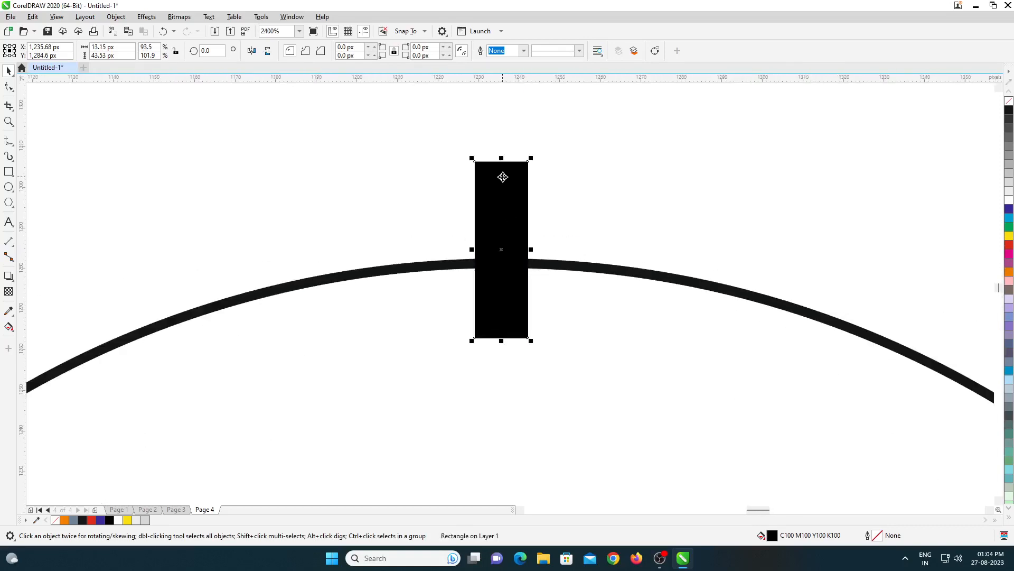
- Shorten the black bar from its upper end to about 33 px high
drag(502, 158, 522, 203)
scroll(520, 217, down, 3)
scroll(519, 218, up, 2)
scroll(530, 242, down, 1)
scroll(530, 245, up, 1)
click(579, 205)
click(522, 214)
scroll(522, 214, up, 1)
scroll(521, 203, down, 1)
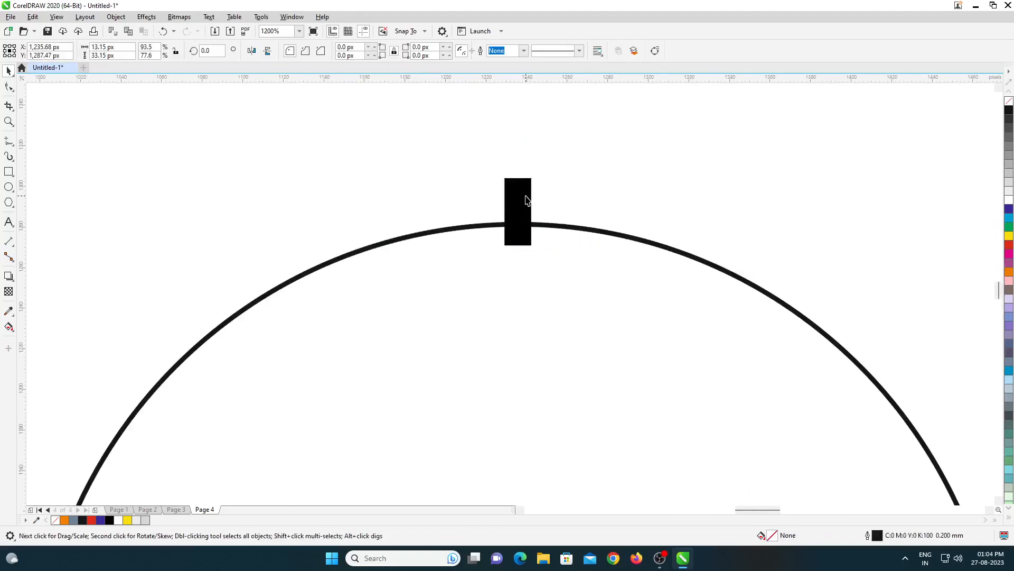
- Make a smaller concentric copy of the black bar, about 9.4 by 24.6 px
scroll(526, 196, up, 1)
drag(555, 205, 548, 206)
right_click(547, 206)
drag(524, 136, 525, 154)
click(542, 154)
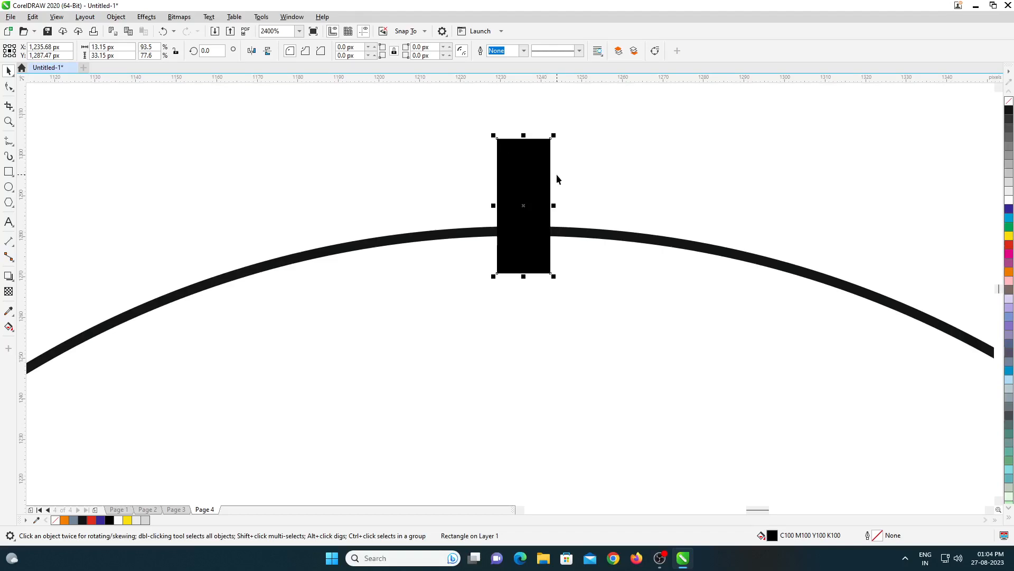
- Move the rotation centres of the large bar and its smaller copy to the centre of the circle
scroll(515, 142, down, 1)
scroll(513, 142, down, 1)
click(517, 155)
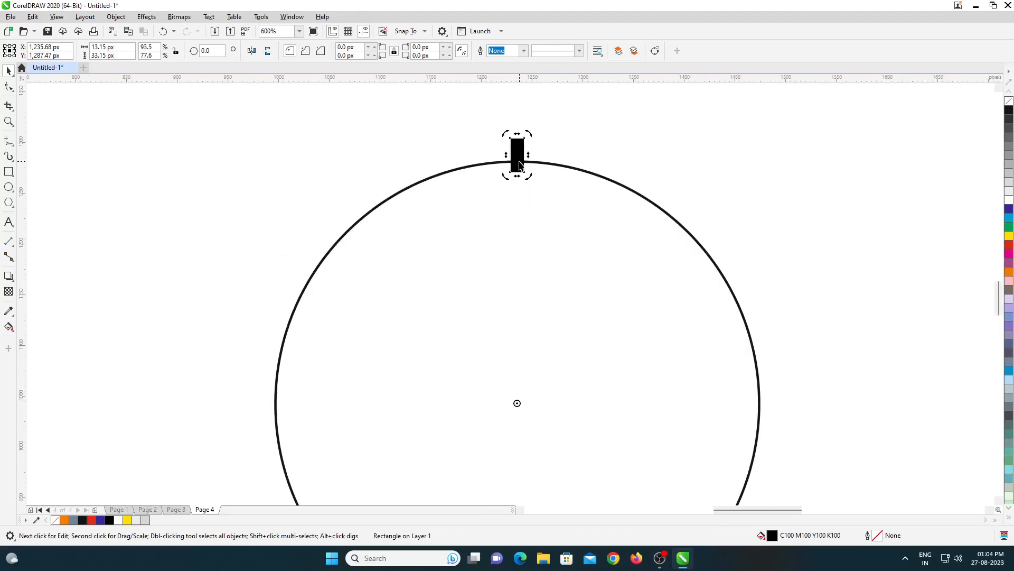
scroll(507, 148, down, 2)
scroll(510, 150, up, 2)
scroll(511, 150, up, 1)
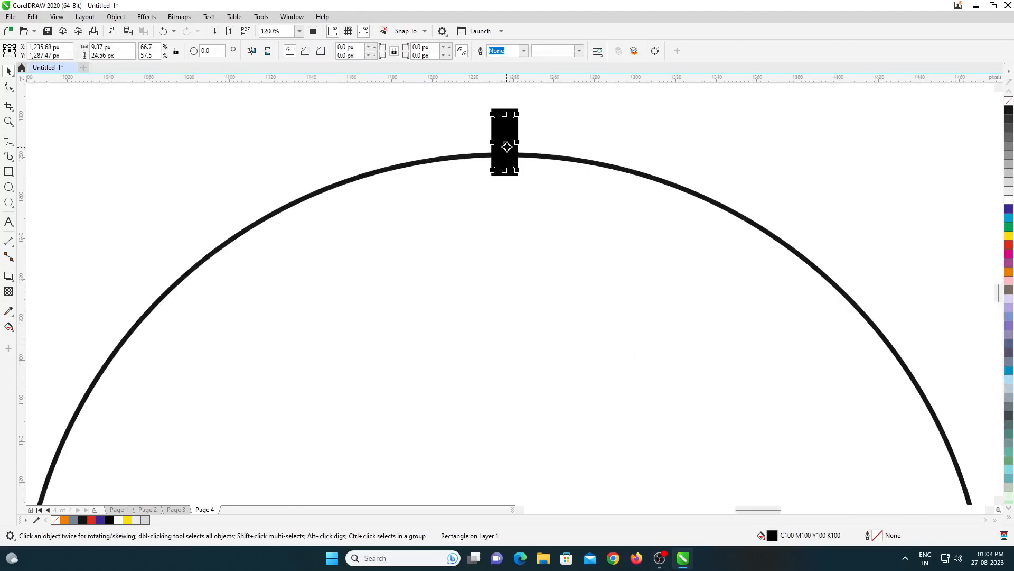
scroll(510, 150, down, 1)
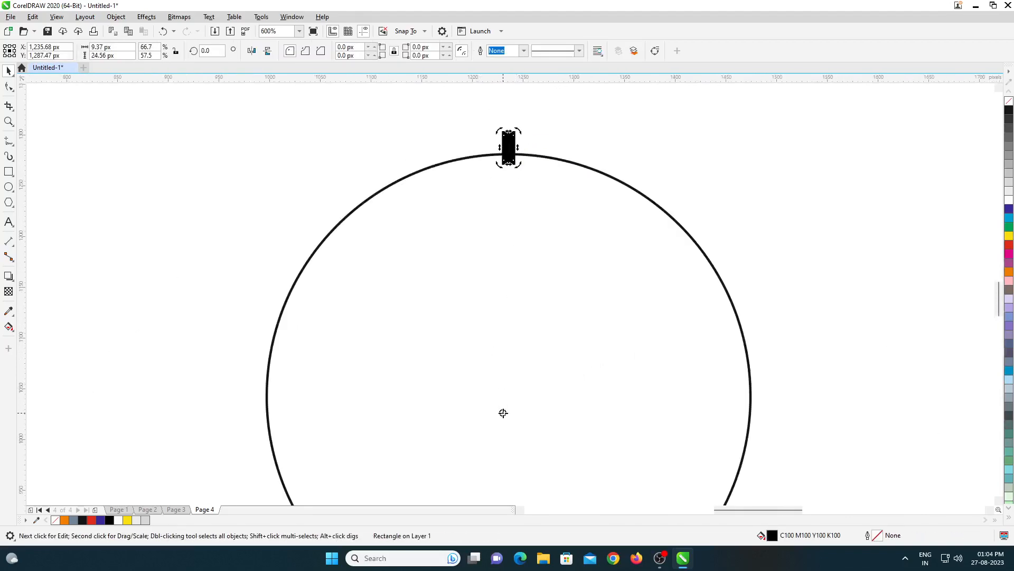
- Rotate the smaller bar about 4.4° counterclockwise around the circle's centre, beside the large bar
scroll(508, 126, up, 1)
drag(501, 125, 462, 129)
scroll(496, 169, down, 1)
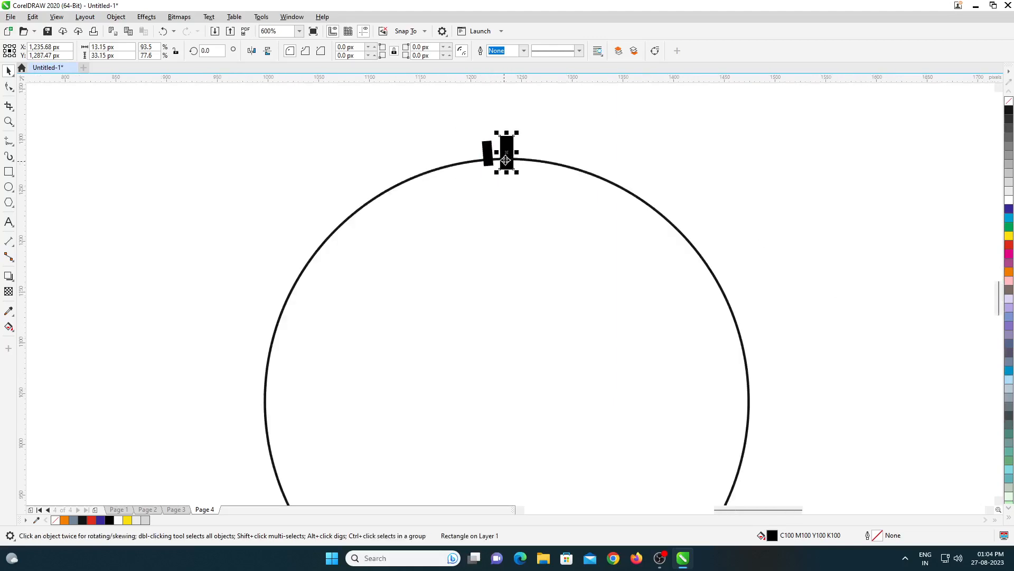
- Rotate copies of the large bar around the circle's centre at 30° intervals to make twelve hour marks
scroll(511, 145, up, 1)
click(509, 148)
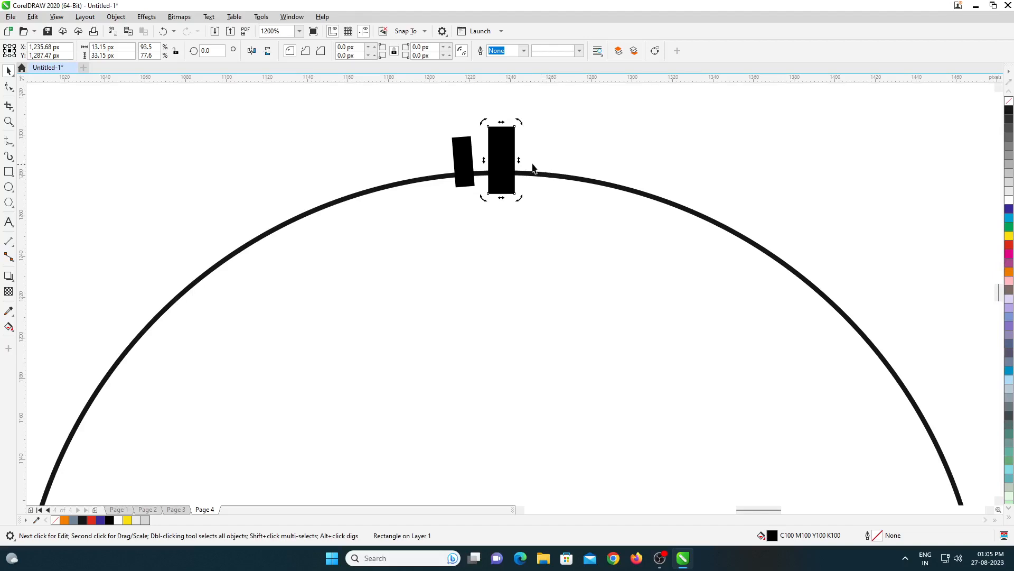
scroll(539, 170, down, 1)
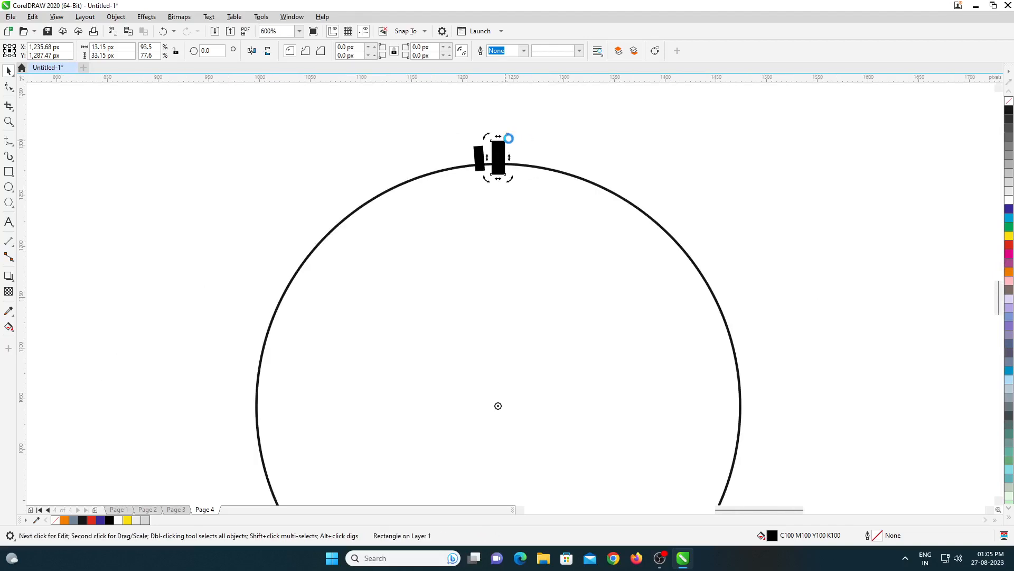
drag(513, 147, 766, 391)
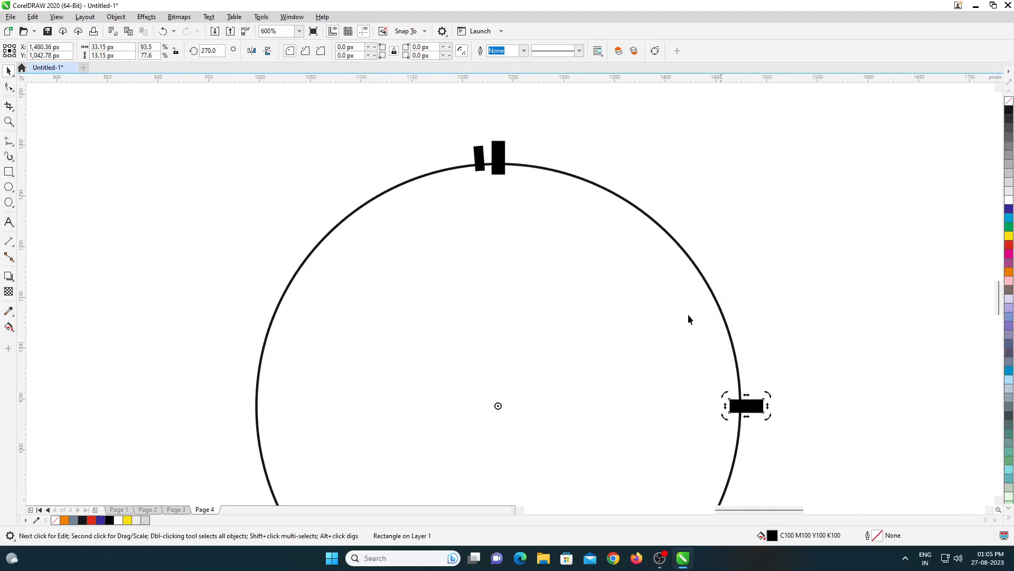
scroll(613, 294, down, 1)
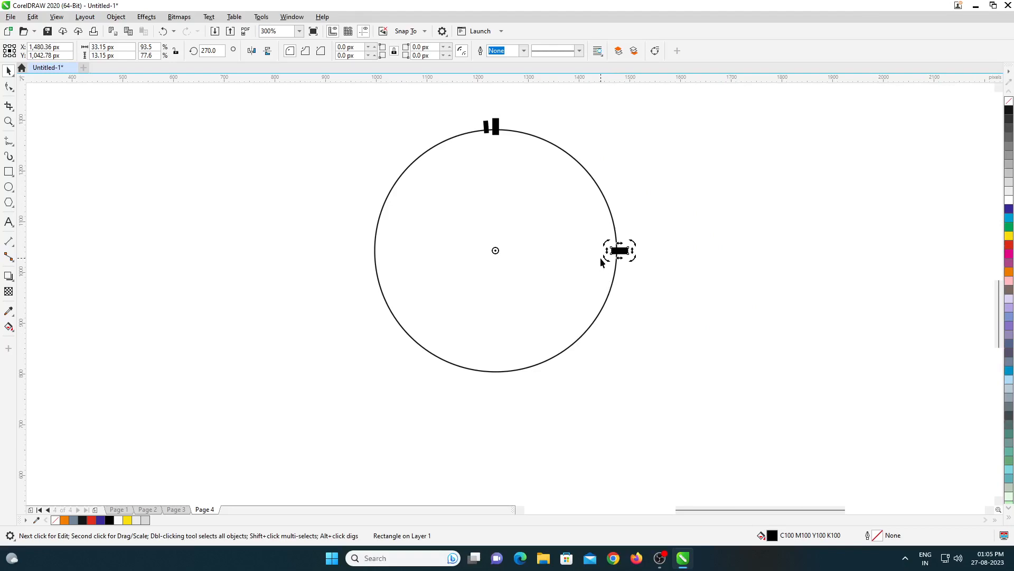
drag(632, 256, 496, 387)
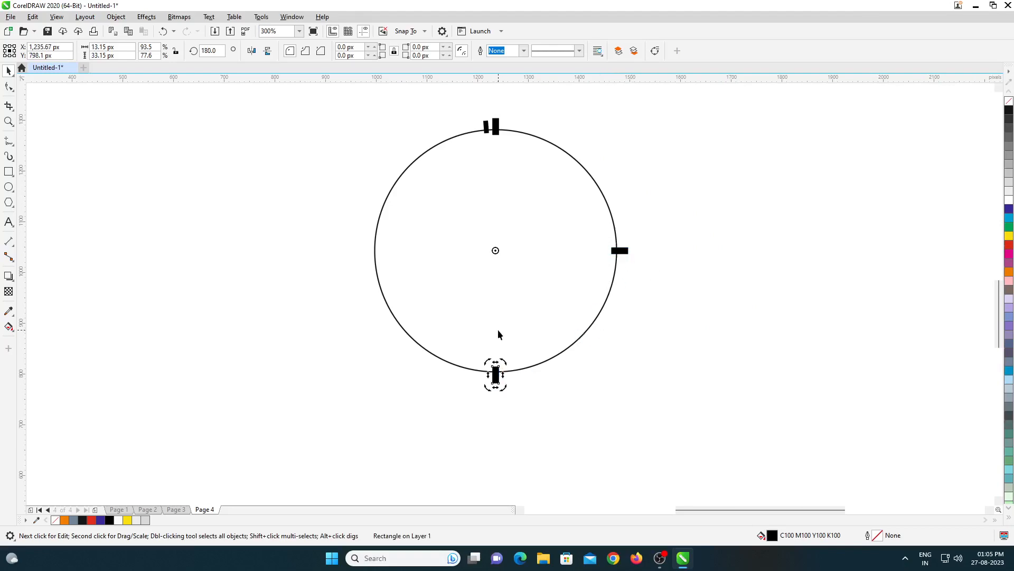
click(358, 271)
click(495, 373)
click(495, 373)
drag(485, 389, 349, 264)
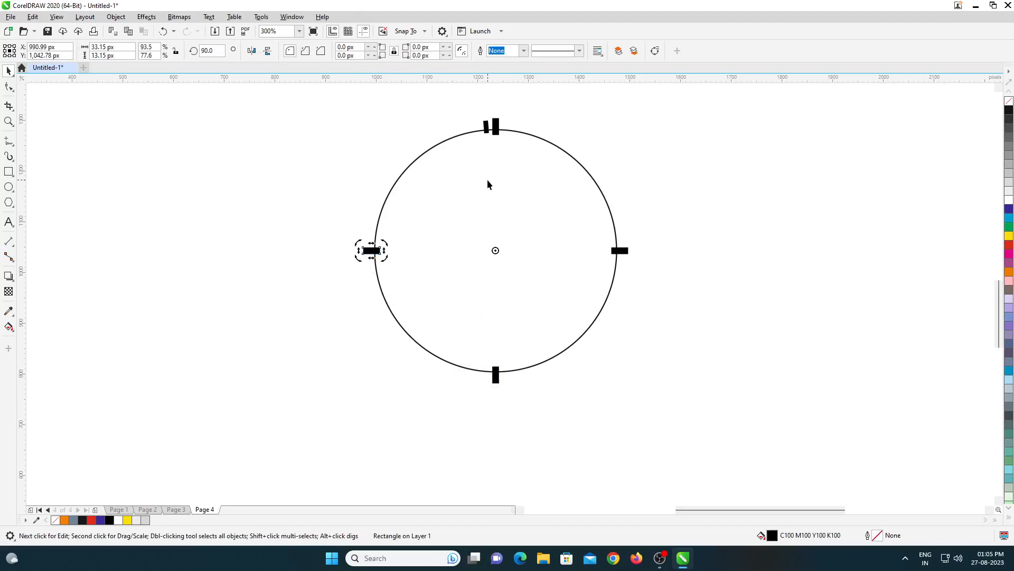
scroll(480, 135, up, 2)
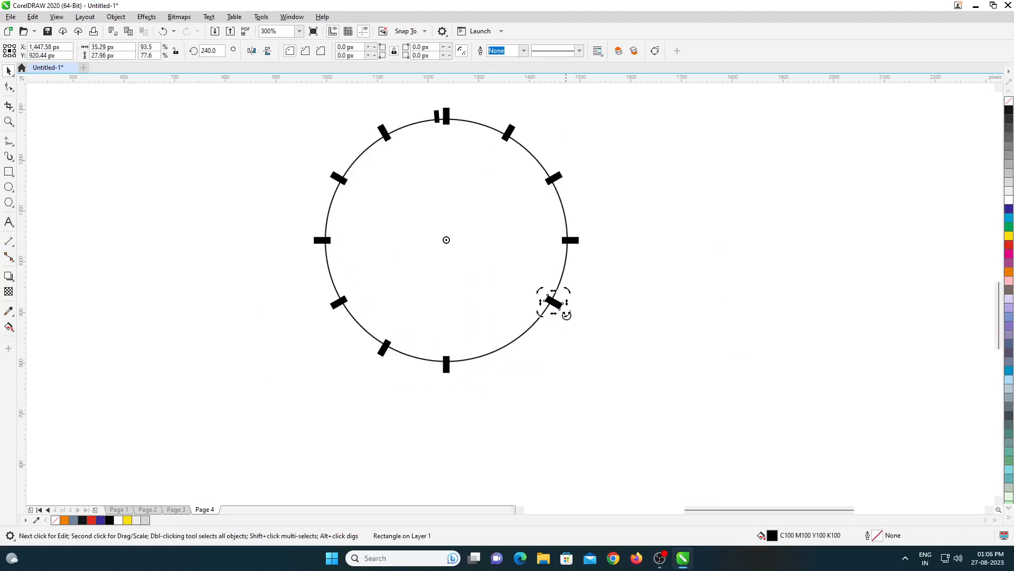
drag(563, 312, 516, 359)
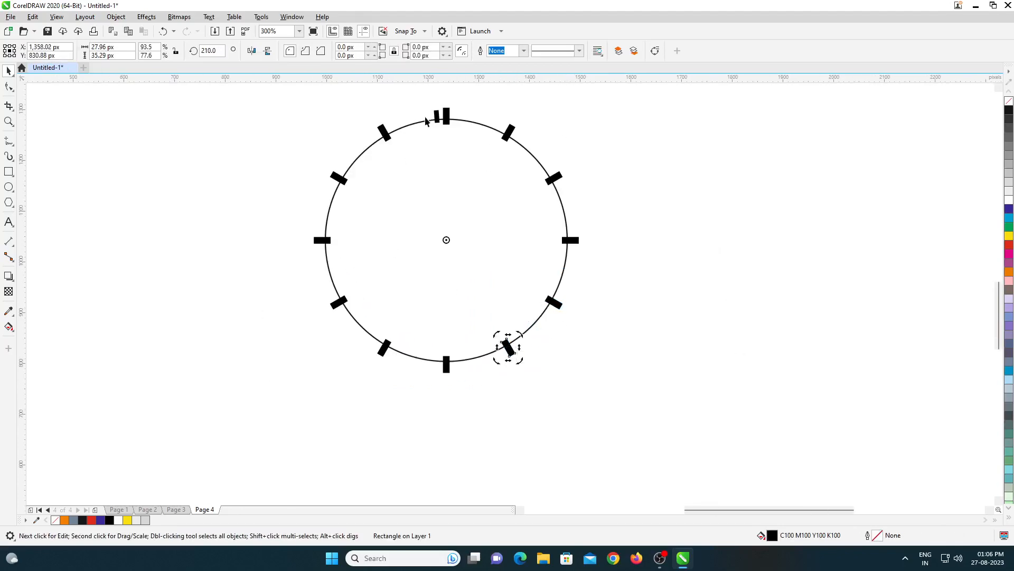
- Rotate copies of the small bar to form four minute ticks between the eleven and twelve o'clock marks
click(434, 122)
scroll(433, 123, up, 5)
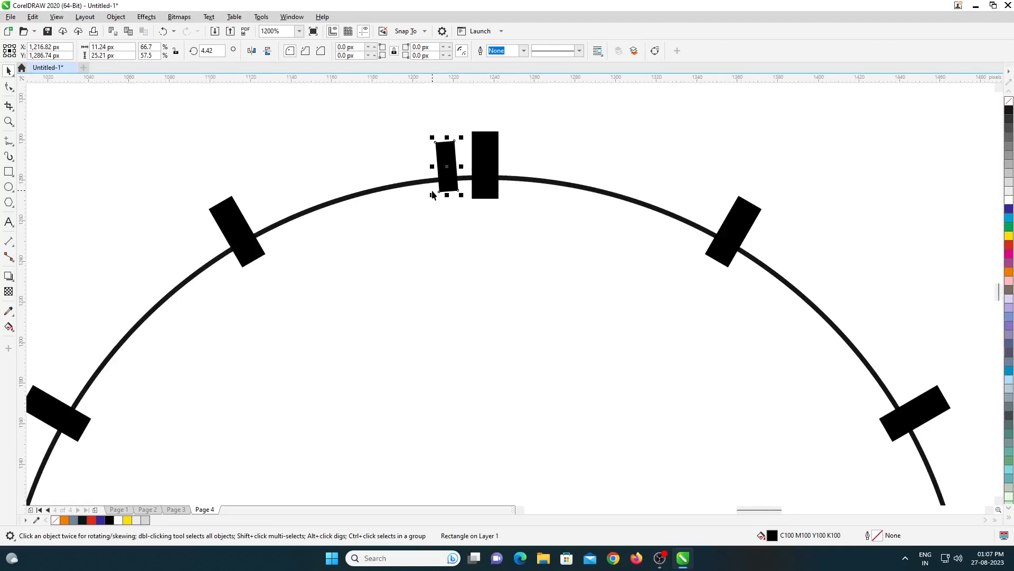
scroll(417, 193, down, 2)
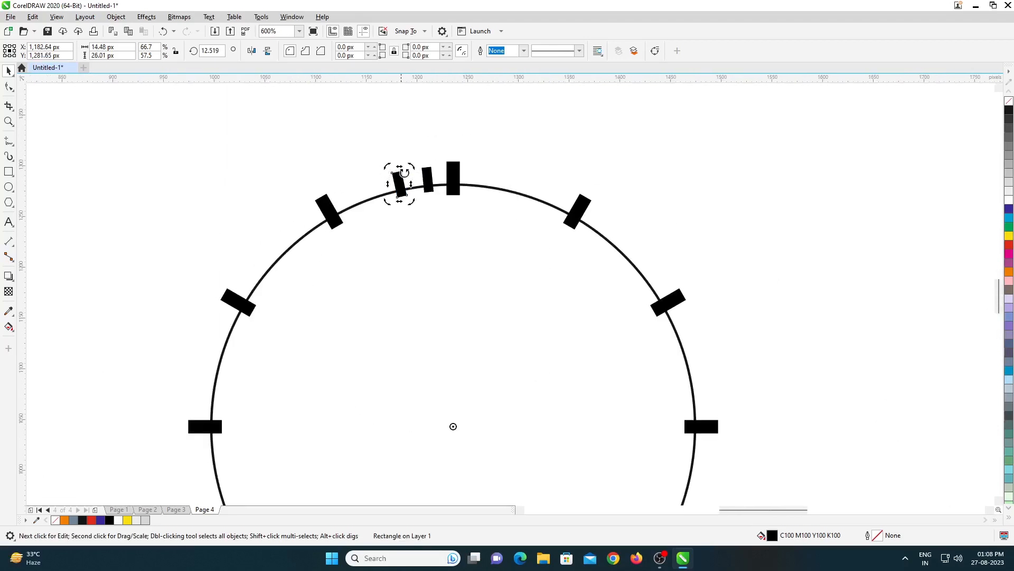
drag(404, 173, 339, 186)
shift+click(400, 184)
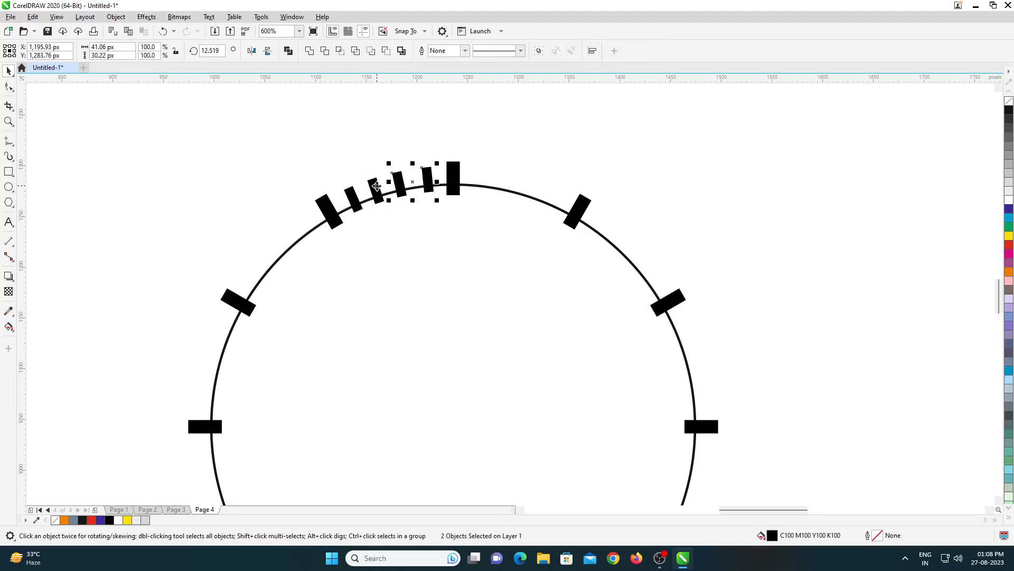
shift+click(376, 191)
shift+click(353, 200)
scroll(400, 194, down, 2)
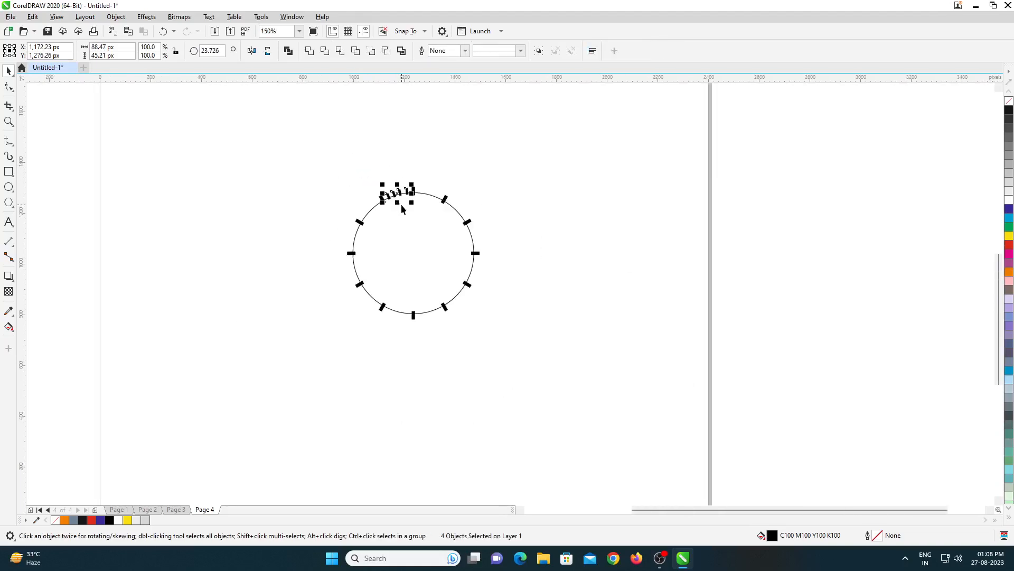
- Even out the minute ticks' spacing by rotating the ones nearest the twelve o'clock mark around the circle's centre
scroll(402, 203, up, 2)
click(448, 151)
click(421, 152)
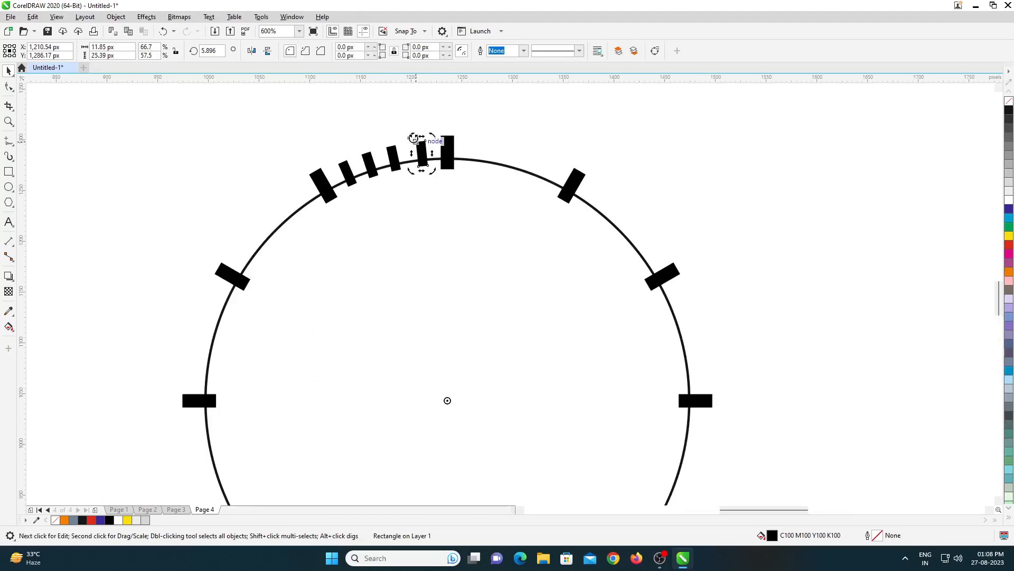
click(392, 172)
scroll(390, 172, up, 1)
scroll(392, 170, down, 1)
- Select the four minute ticks together and group them
shift+click(420, 157)
shift+click(373, 167)
shift+click(352, 172)
scroll(351, 171, down, 2)
scroll(351, 172, up, 2)
click(347, 172)
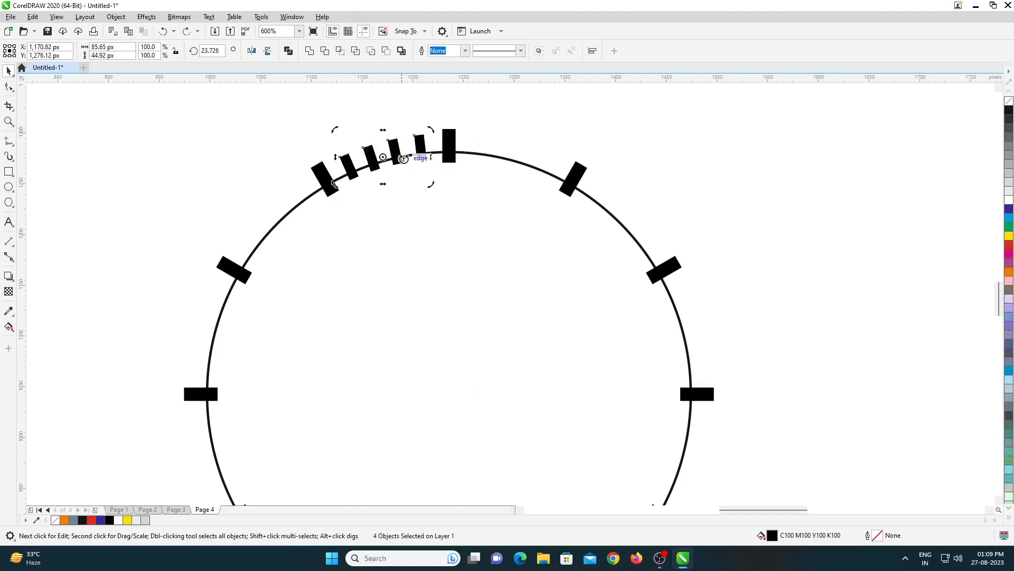
key(ctrl+g)
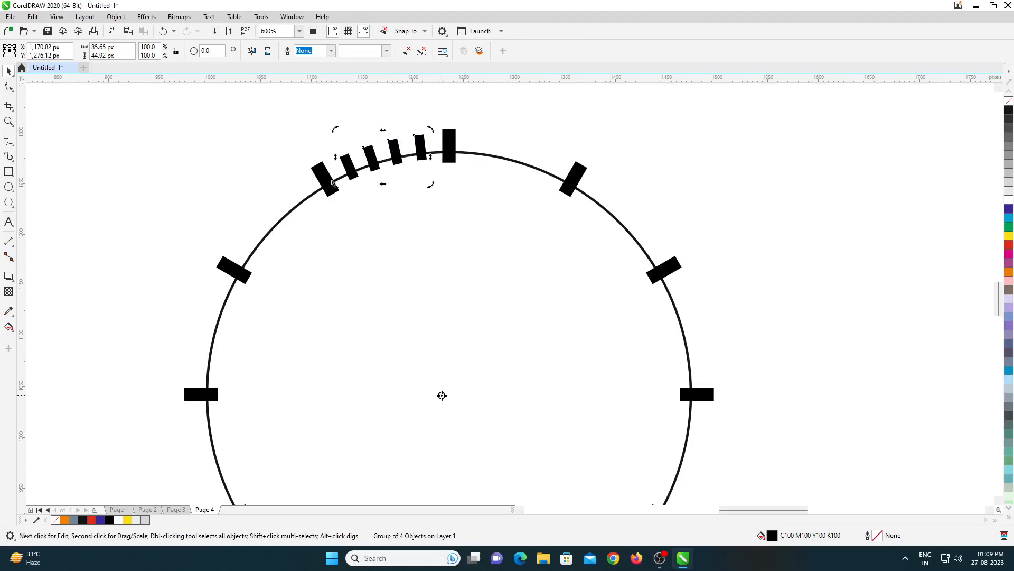
- Rotate copies of the four-tick group around the circle's centre to fill every gap between the hour marks
drag(429, 131, 546, 172)
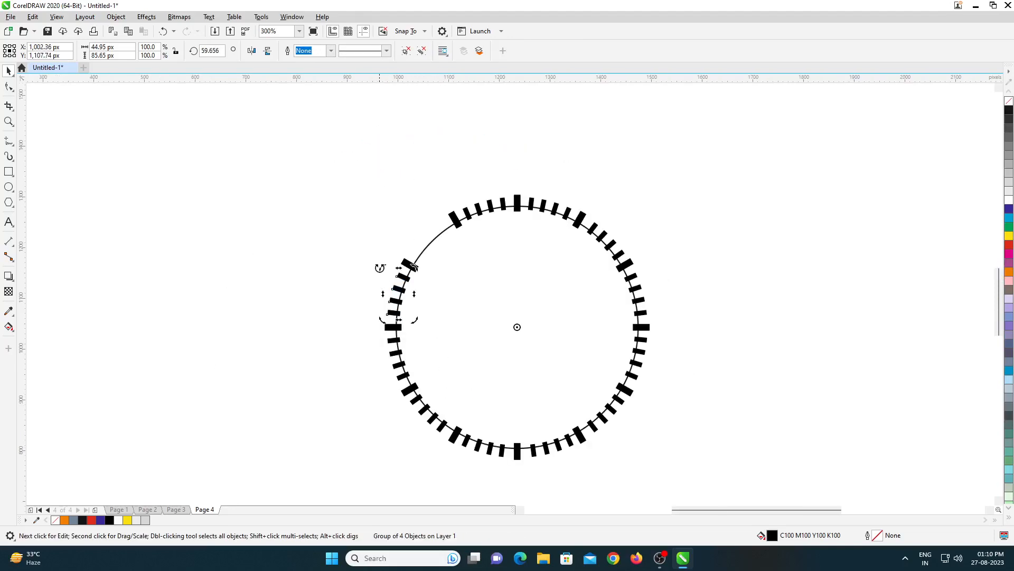
drag(380, 267, 427, 204)
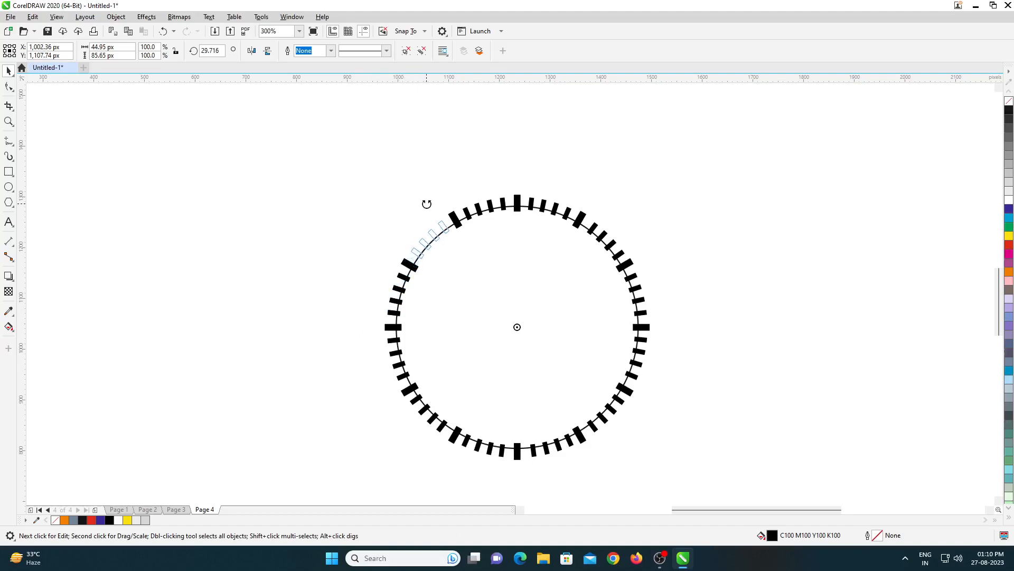
drag(427, 204, 427, 204)
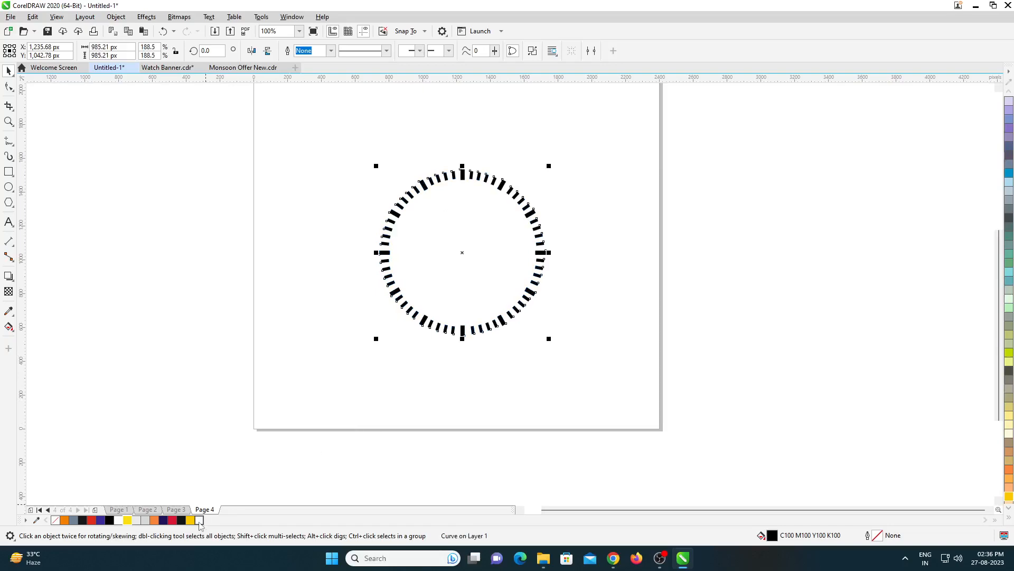
- Fill the combined ring of dial marks white and paste it onto the banner on page 1
click(199, 522)
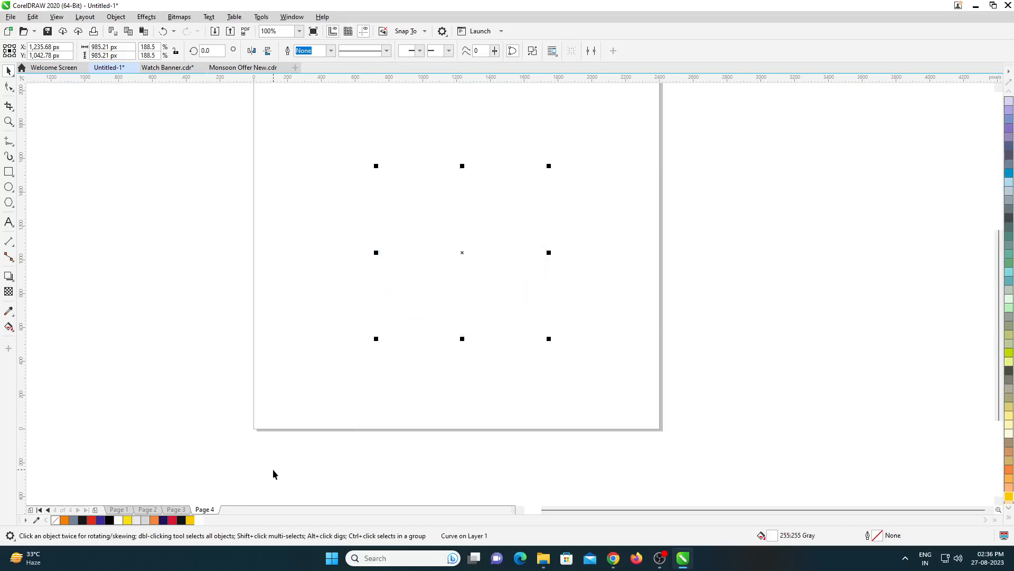
key(Page_Up)
key(Page_Up)
key(Page_Up)
key(ctrl+v)
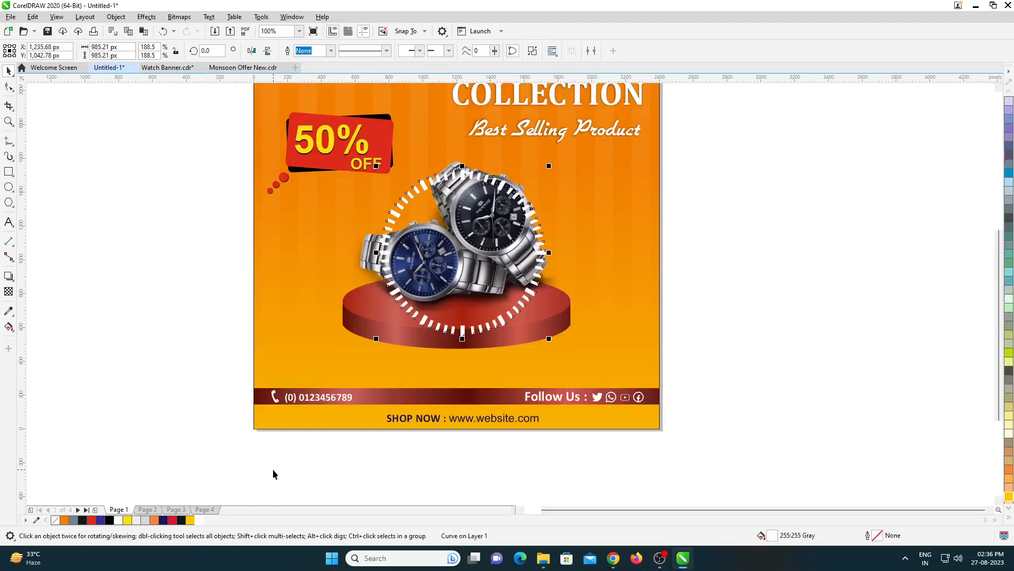
- Enlarge the white dial ring around the watches to about 1,693 px wide and nudge it up 30 px
mouse_move(550, 341)
mouse_down()
mouse_move(609, 399)
mouse_move(565, 337)
mouse_up()
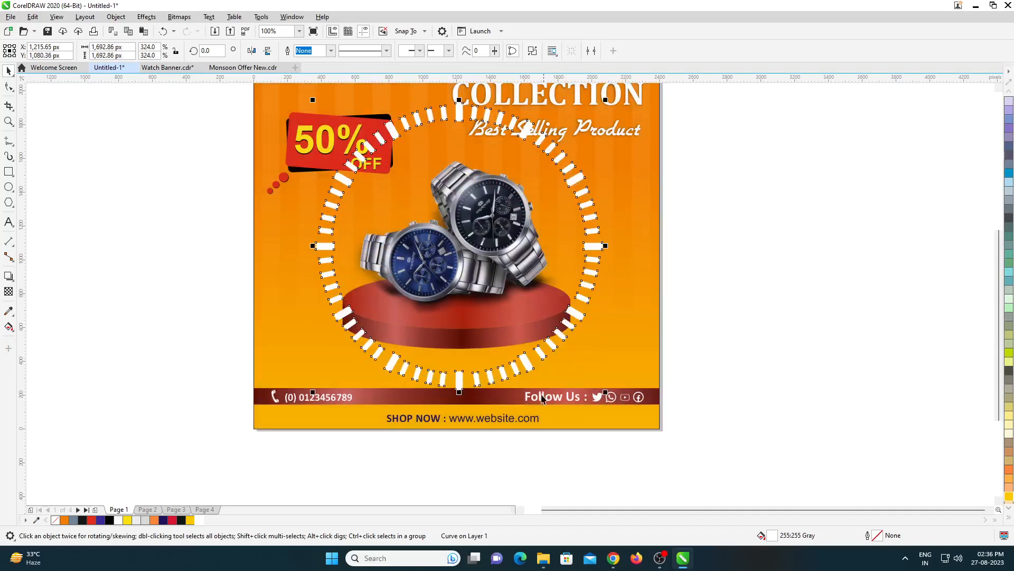
key(Up)
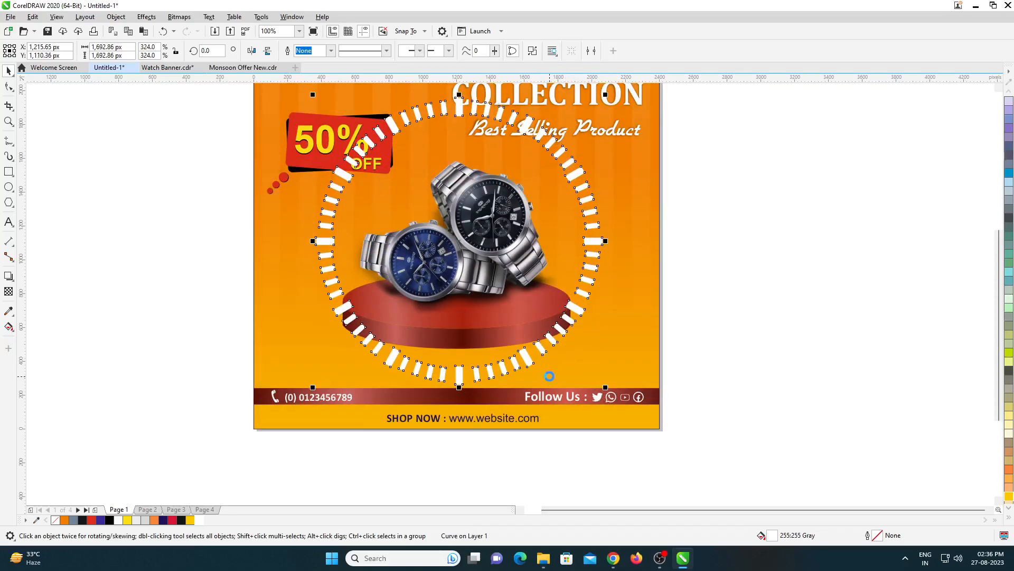
- Convert the white dial ring around the watches to a 300 dpi CMYK bitmap
scroll(651, 338, down, 2)
scroll(664, 214, up, 2)
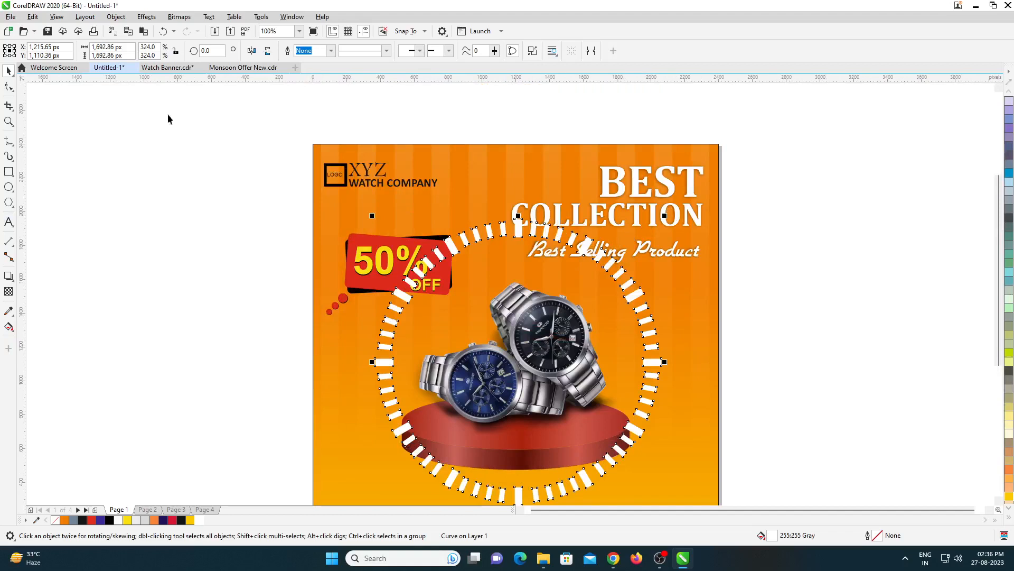
click(179, 17)
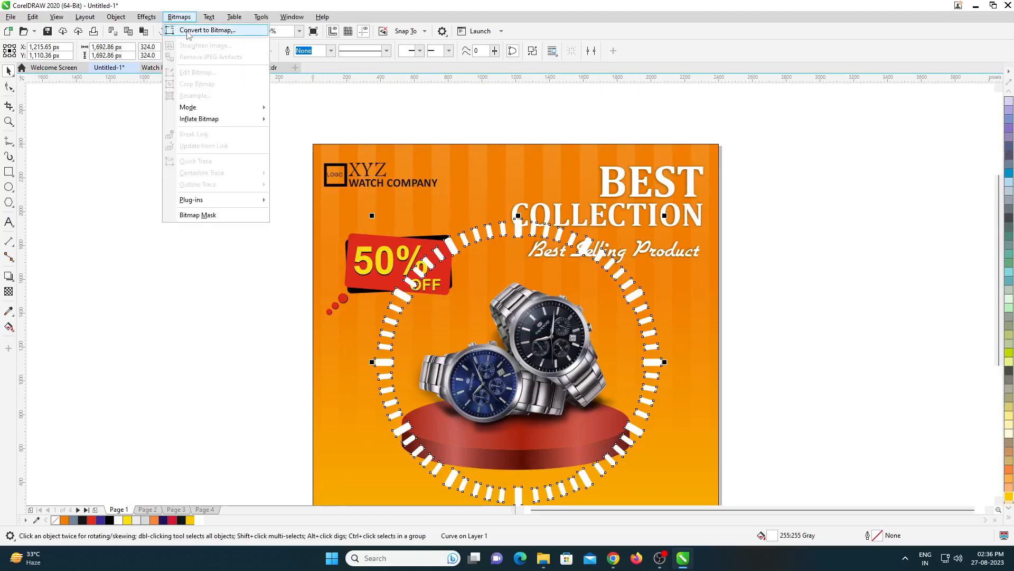
click(187, 30)
click(522, 334)
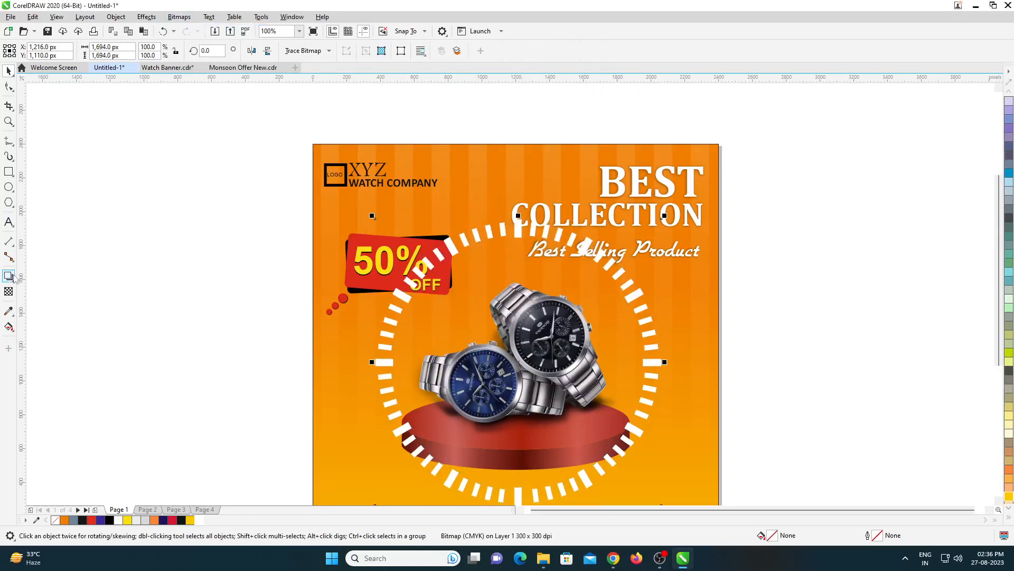
- Apply a uniform transparency of 92 to the dial ring bitmap
click(9, 291)
scroll(511, 248, down, 1)
drag(517, 228, 525, 366)
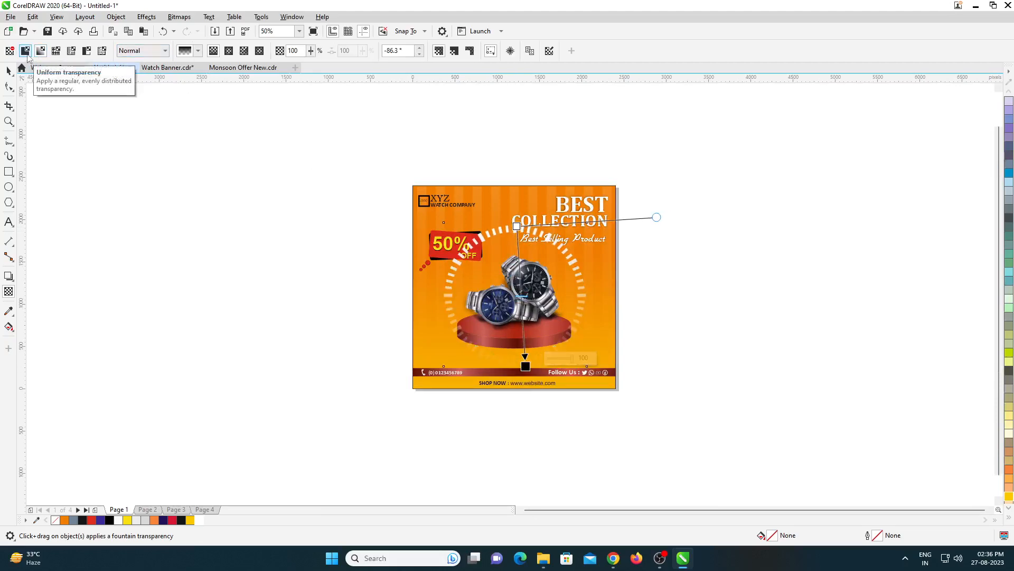
click(28, 54)
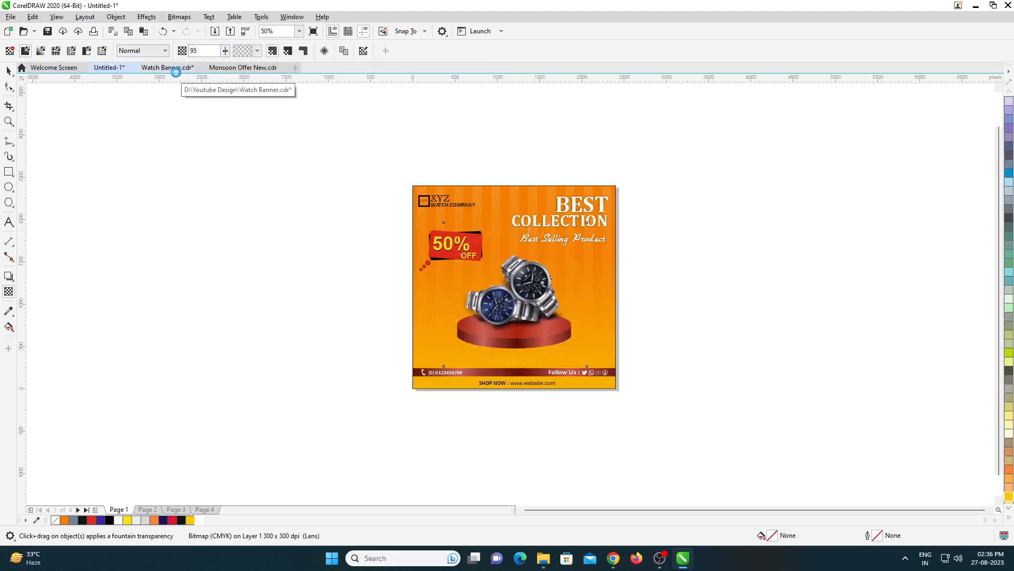
scroll(459, 241, up, 1)
click(196, 51)
key(BackSpace)
text(2)
key(Return)
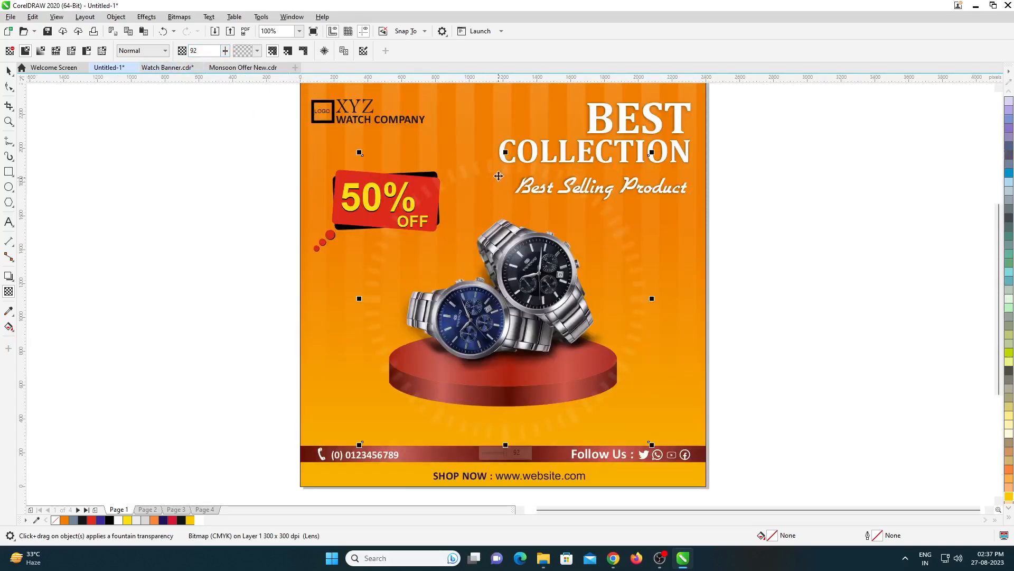
- Centre the faded dial ring horizontally on the banner and move it up to about Y 1,123 px
key(space)
shift+click(693, 289)
key(c)
click(735, 301)
click(639, 296)
shift+click(693, 479)
click(754, 446)
click(636, 309)
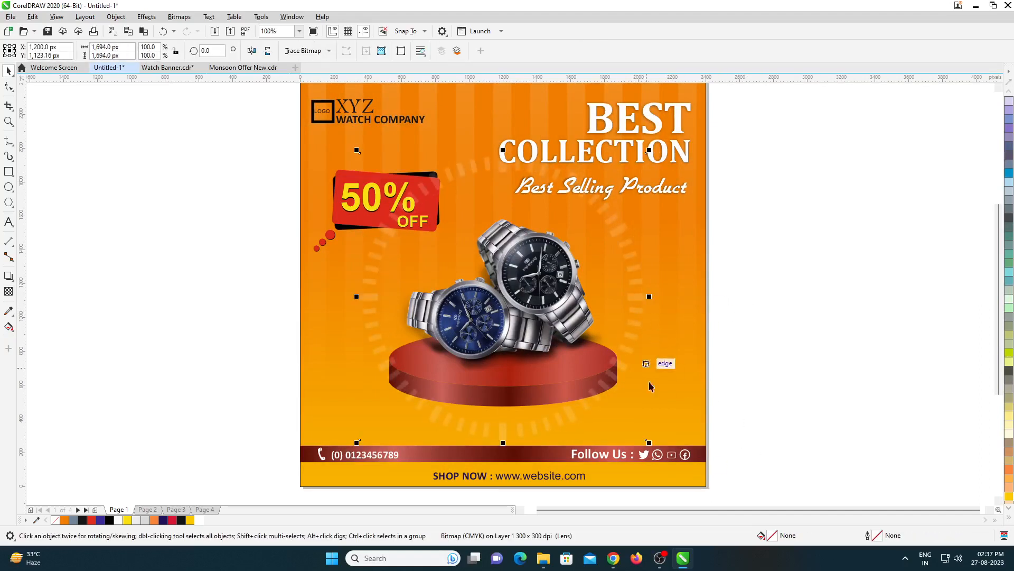
- Add a concentric copy of the ring scaled to about 1,469 px wide and group the two rings
drag(649, 442, 631, 425)
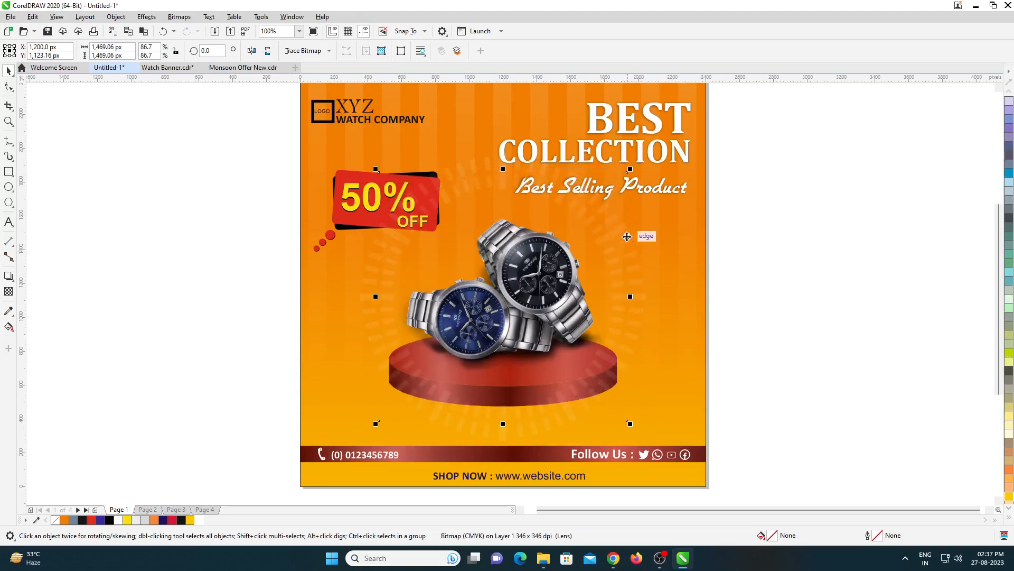
scroll(632, 243, up, 4)
scroll(619, 244, down, 4)
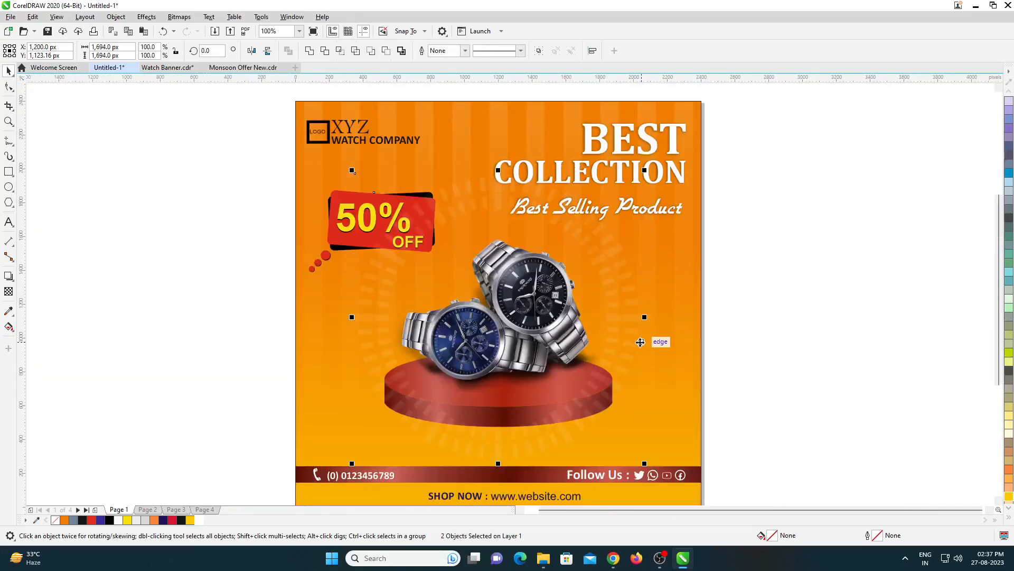
click(640, 344)
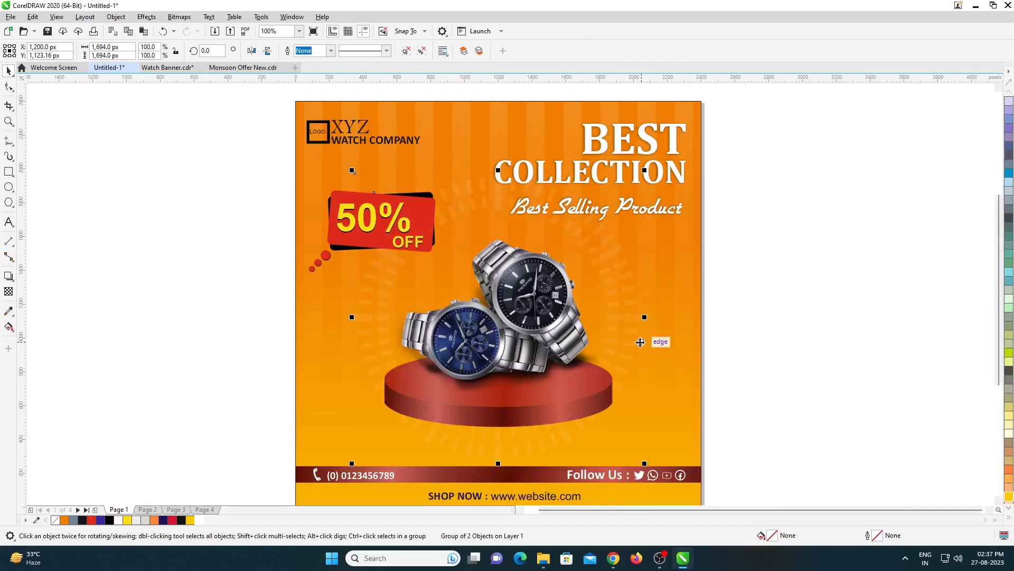
scroll(636, 344, down, 2)
scroll(634, 364, up, 2)
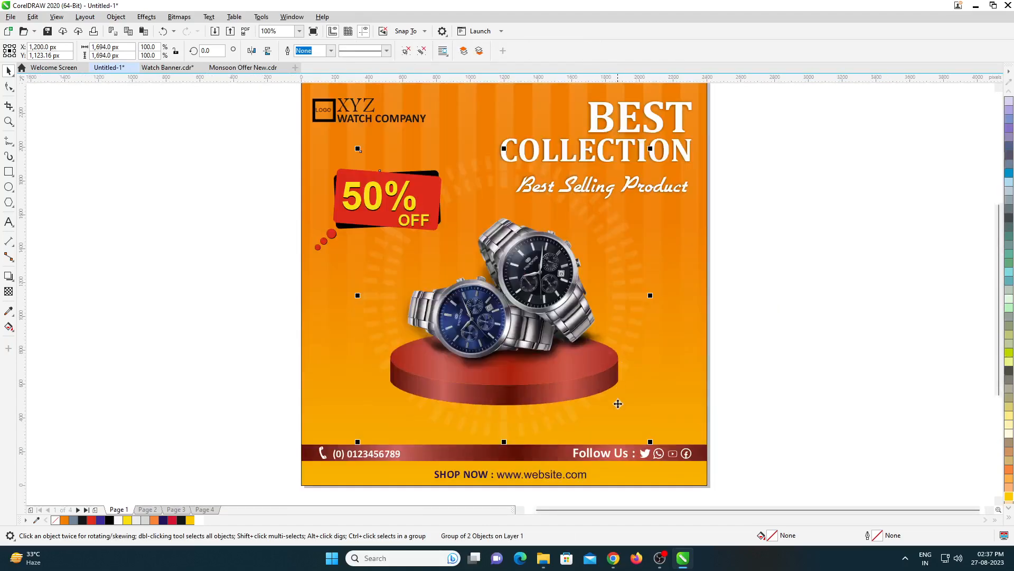
shift+click(694, 419)
click(745, 419)
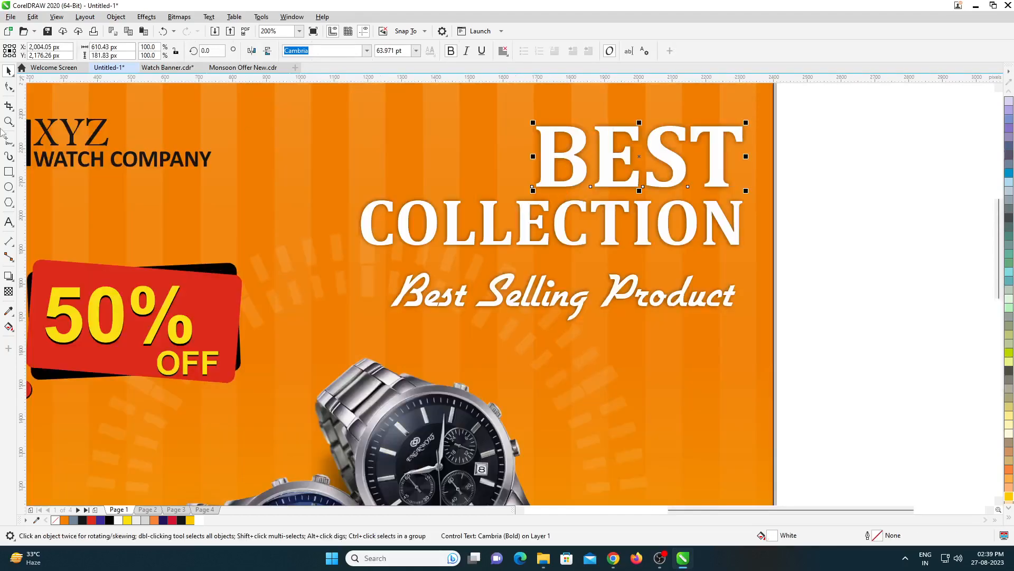
- Add a drop shadow to the word BEST with Normal merge mode, opacity 80 and feathering 10
click(9, 275)
drag(534, 156, 742, 157)
click(207, 50)
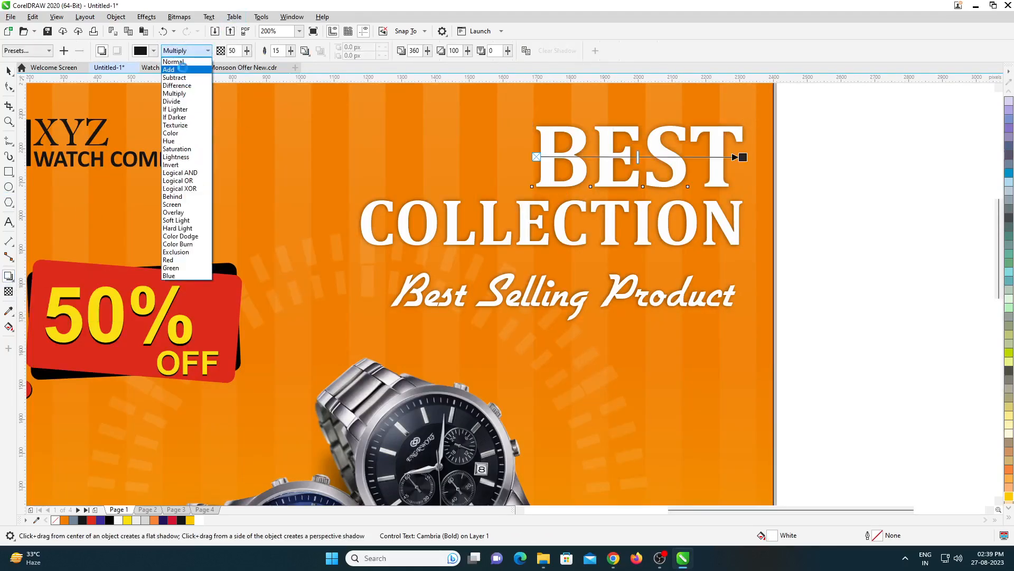
click(182, 63)
text(80)
key(Tab)
text(10)
key(Return)
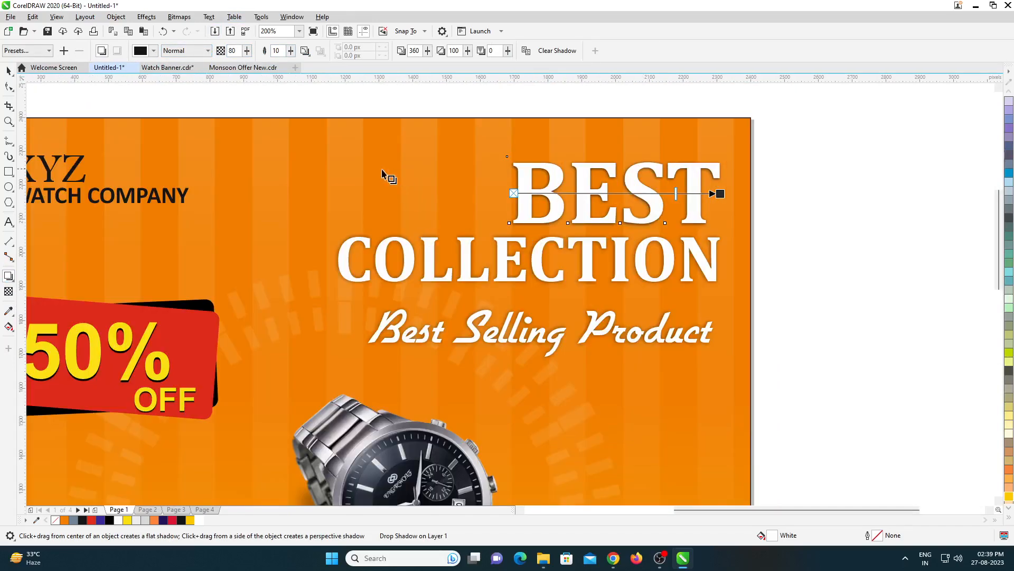
- Break the shadow apart from BEST and nudge it 5 px left and 5 px down
click(116, 17)
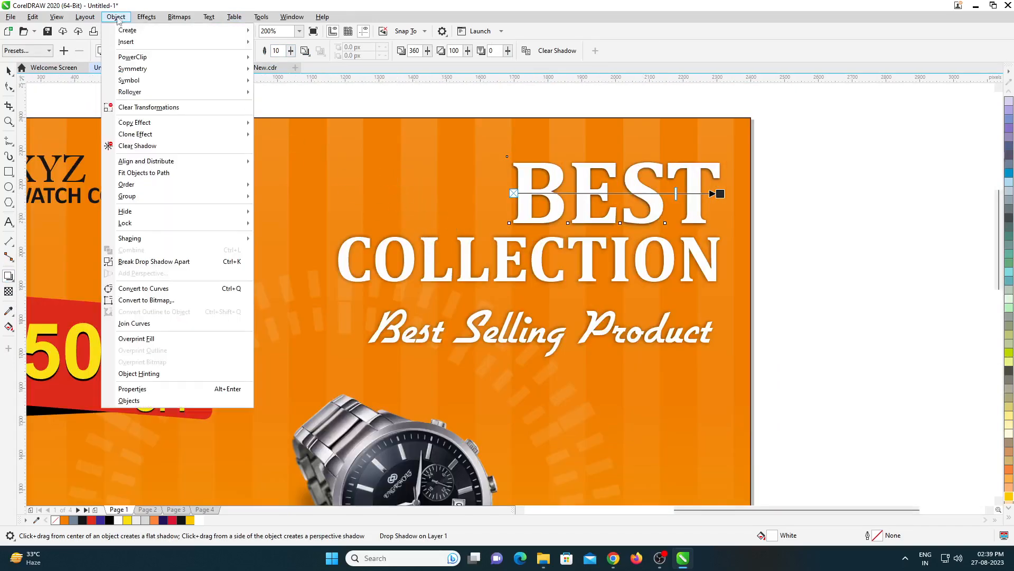
click(145, 262)
scroll(623, 195, up, 2)
key(space)
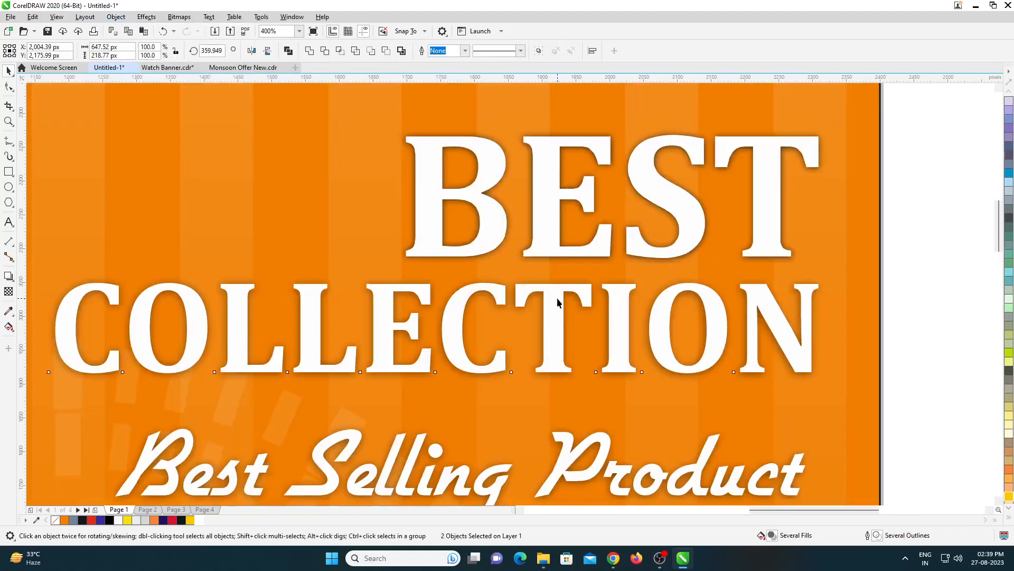
click(551, 243)
key(Left)
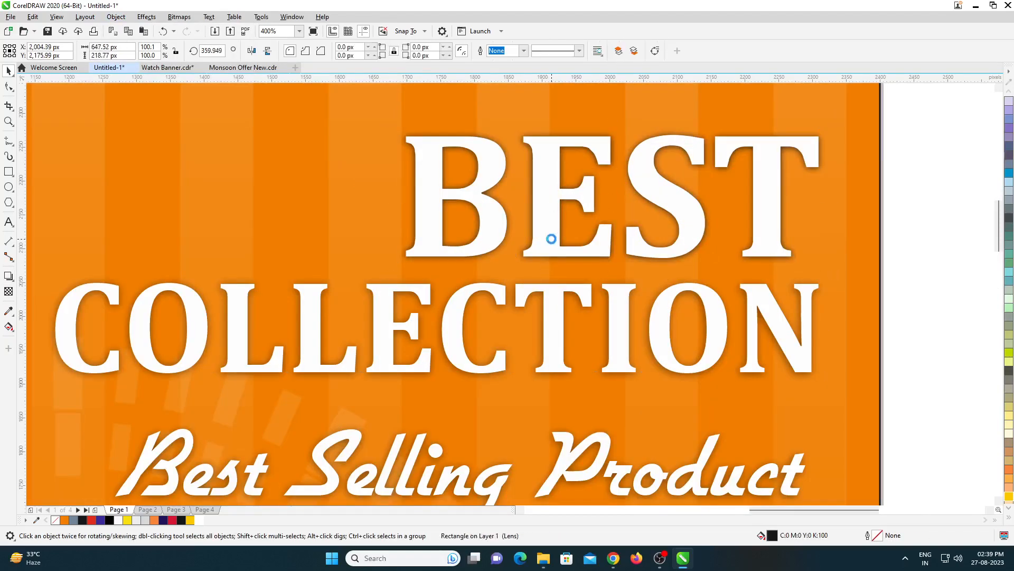
key(Down)
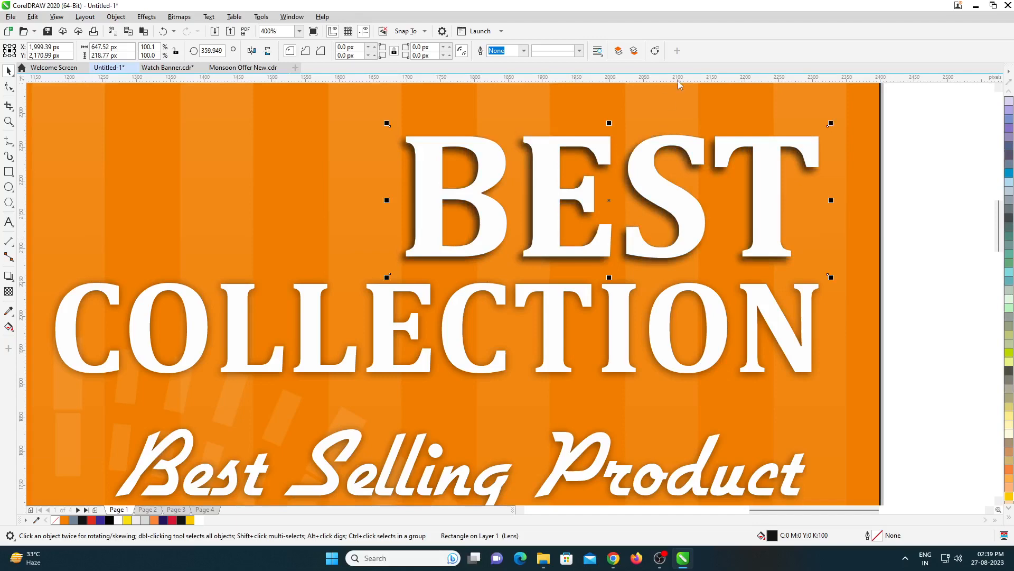
- Add a drop shadow to the word COLLECTION with Normal merge mode and opacity 80, and set its feathering
scroll(606, 227, down, 4)
scroll(589, 253, up, 2)
click(600, 248)
click(355, 285)
click(9, 277)
click(207, 50)
click(177, 55)
text(80)
key(Tab)
text(1)
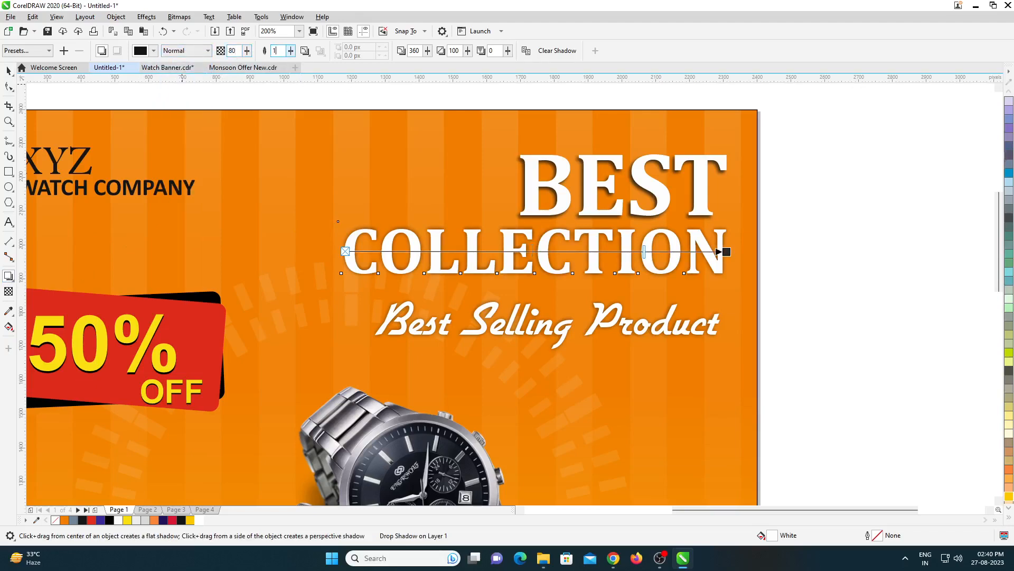